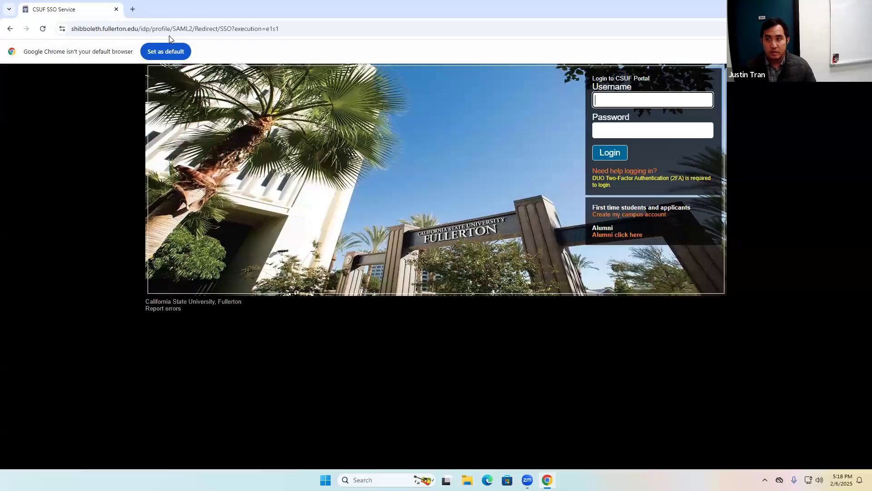
# Sign in to the CSUF portal with the saved username and the account password.
pyautogui.click(665, 97)
pyautogui.click(666, 120)
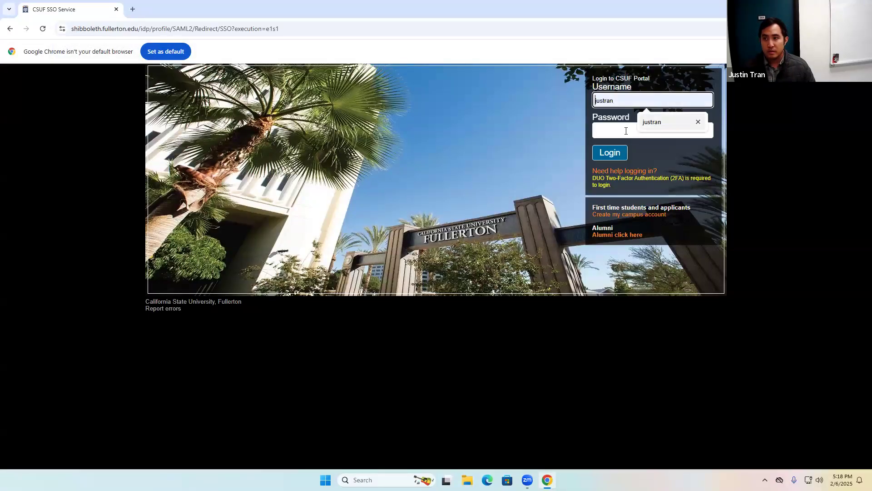
pyautogui.click(626, 131)
pyautogui.write('•••••••••••••')
pyautogui.press('Return')
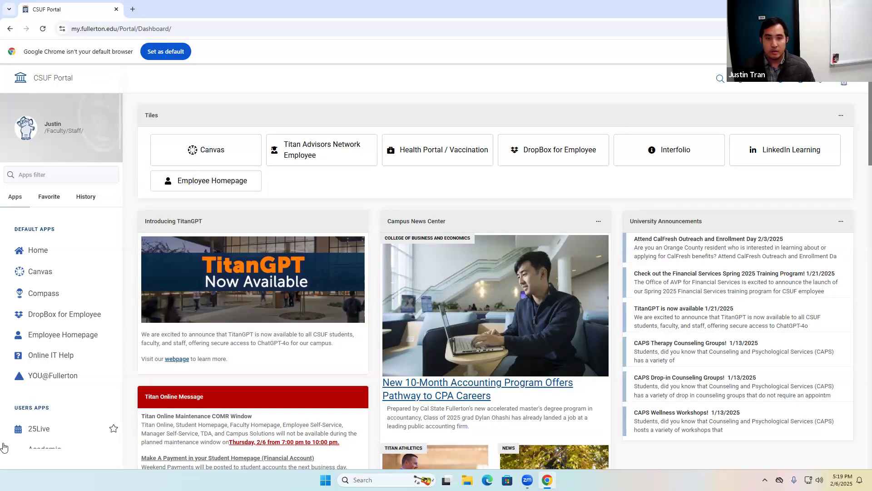
# Open Canvas, go to the Spring 2025 EGME 540 course's assignments and open ANSYS Activity 2: Bike Crank.
pyautogui.click(47, 271)
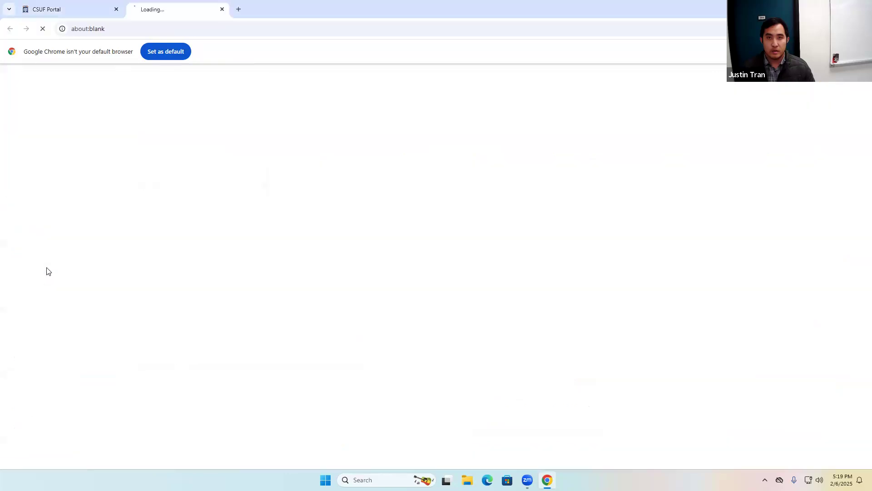
pyautogui.middleClick(88, 2)
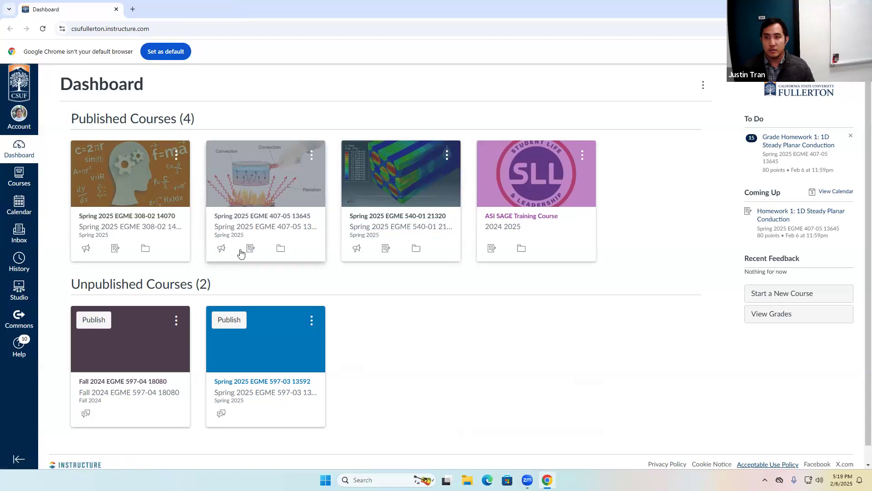
pyautogui.click(447, 226)
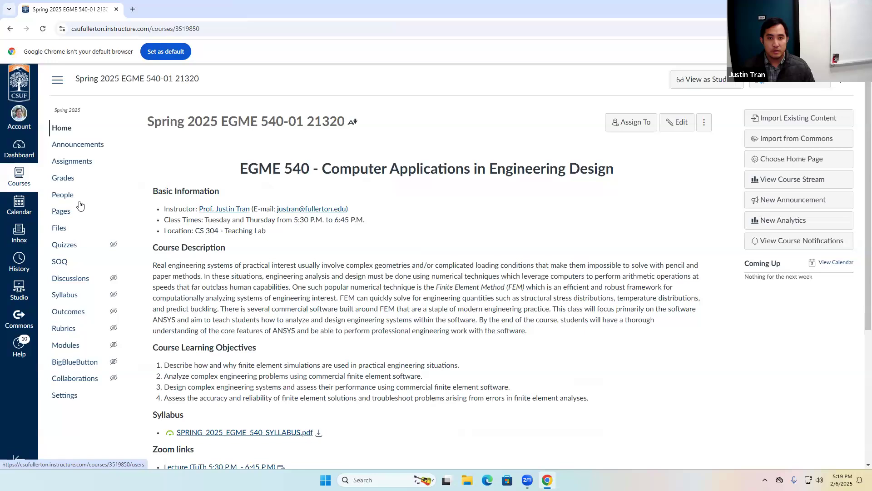
pyautogui.click(72, 161)
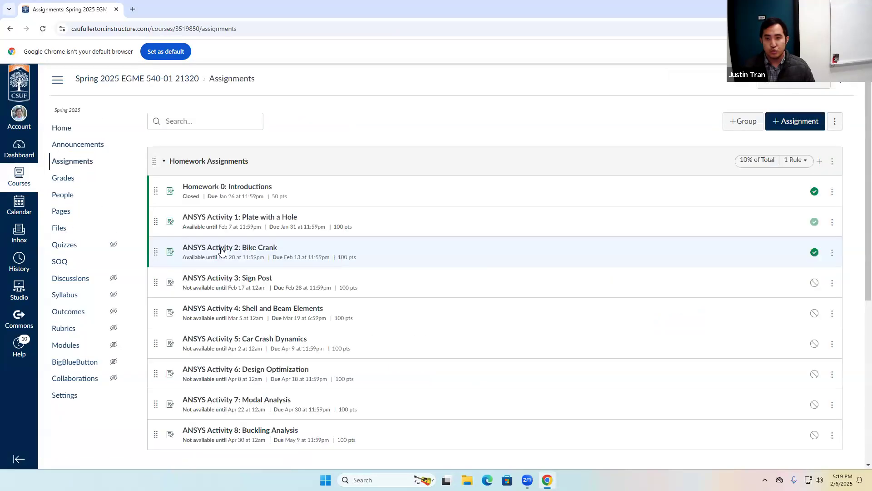
pyautogui.click(263, 249)
# Edit the assignment to set the due date to Feb 14, 2025 and the Until date to Feb 21, 2025, then save.
pyautogui.click(681, 121)
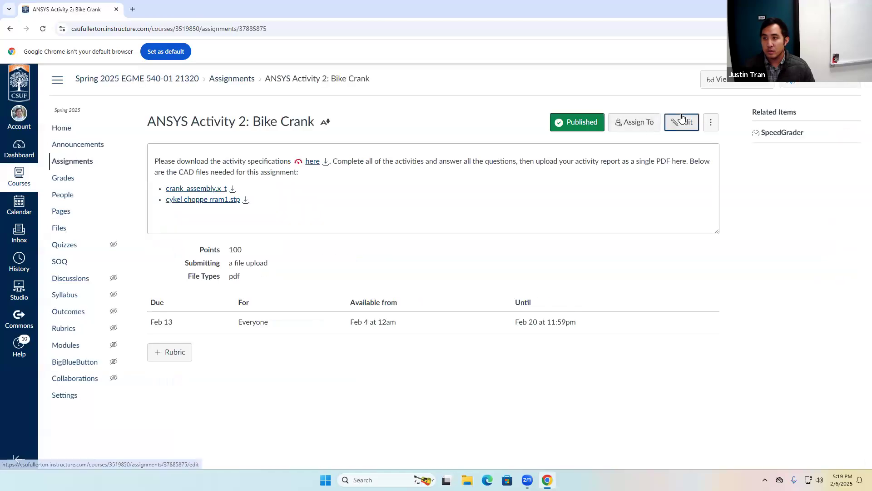
pyautogui.scroll(-20, 563, 366)
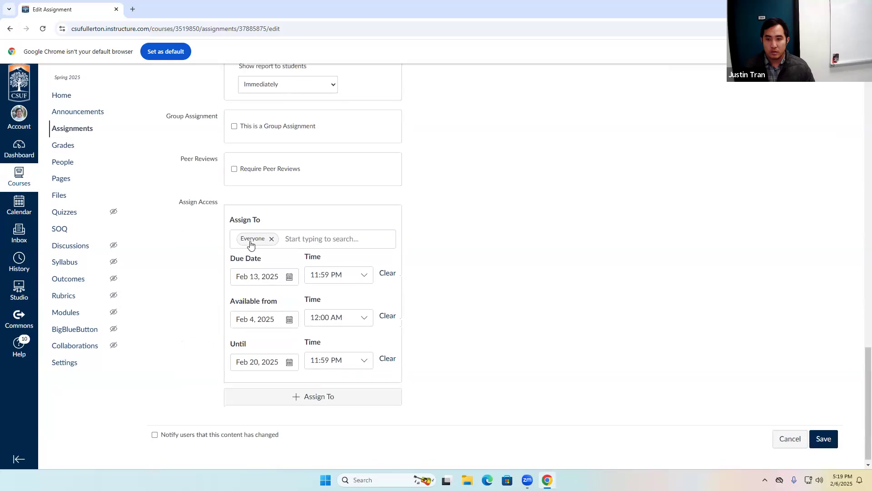
pyautogui.click(288, 276)
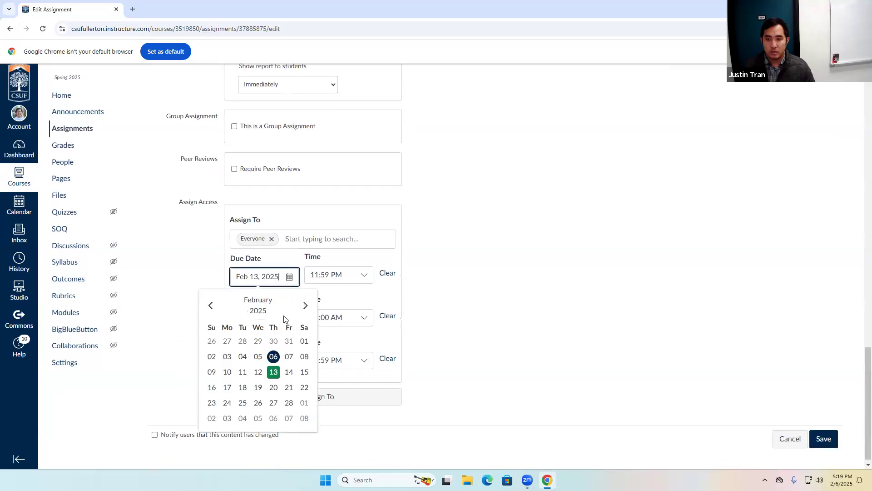
pyautogui.click(288, 371)
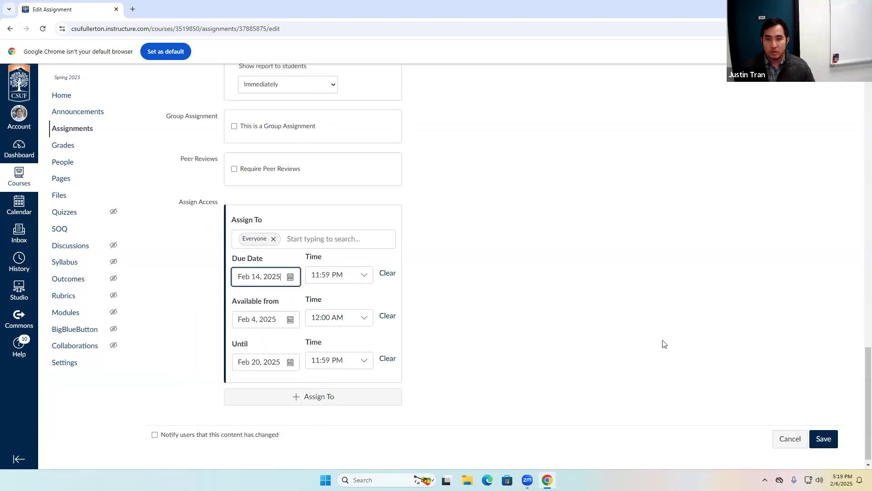
pyautogui.click(290, 362)
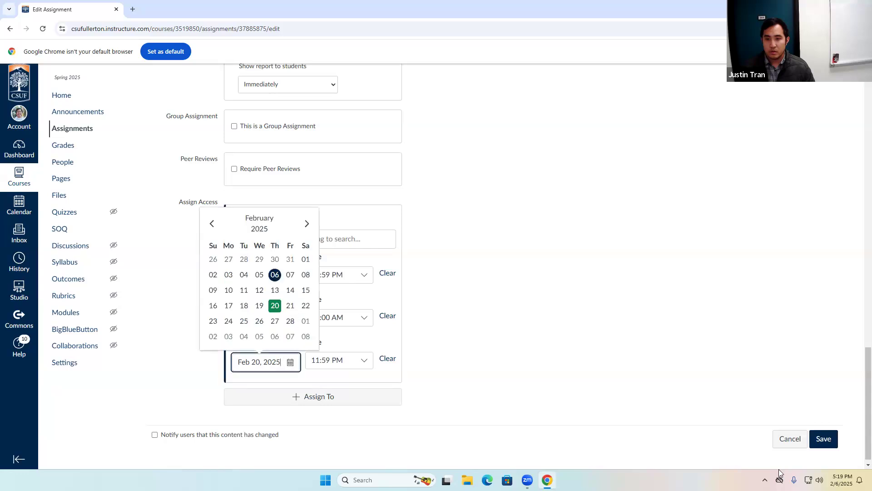
pyautogui.click(291, 307)
pyautogui.click(824, 439)
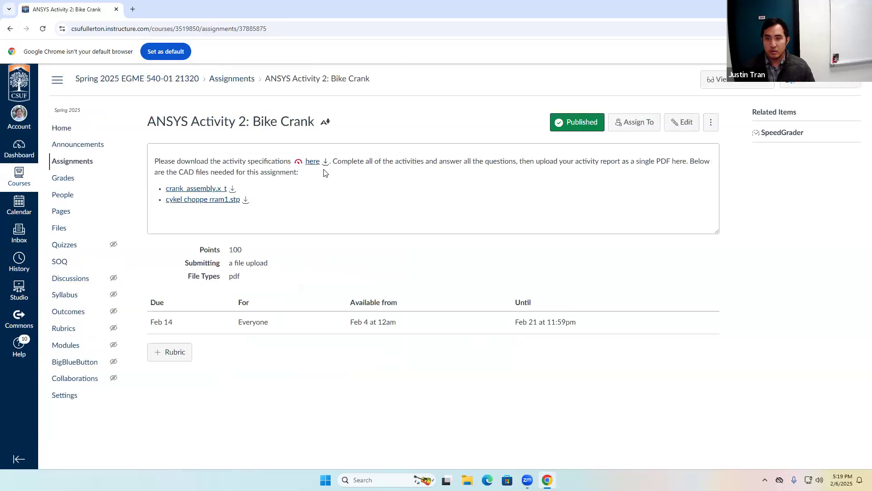
# Open the activity specifications PDF and read its introduction.
pyautogui.click(312, 162)
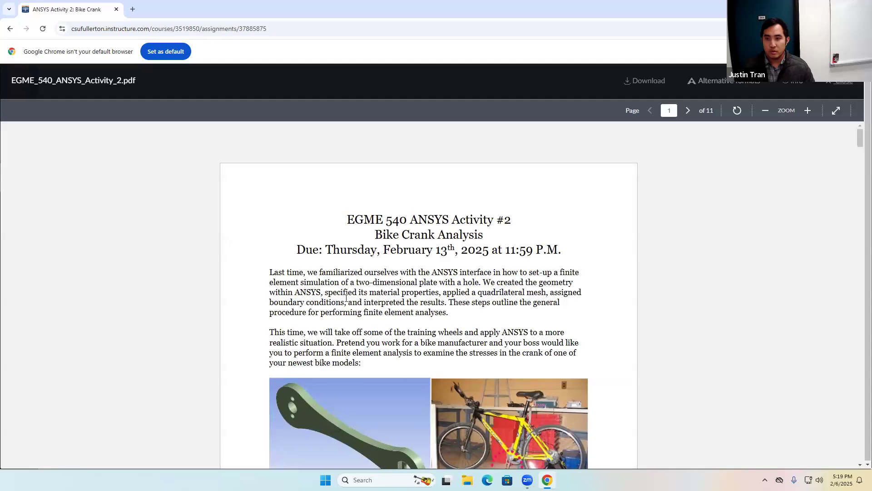
pyautogui.scroll(-2, 347, 301)
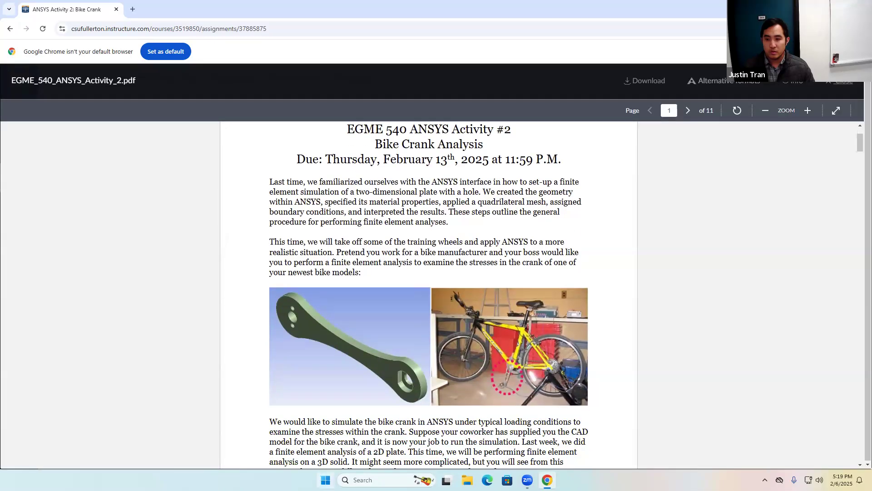
# Search Windows for Workbench and launch Workbench 2024 R1.
pyautogui.click(325, 480)
pyautogui.write('work')
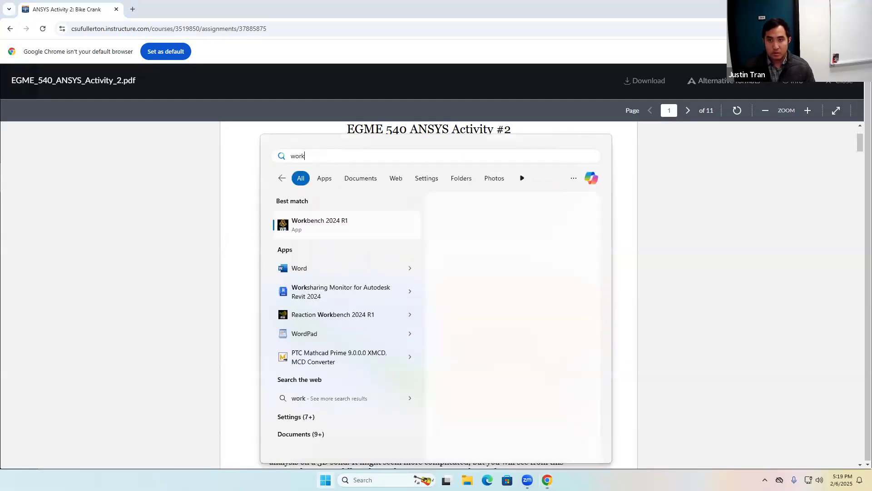
pyautogui.press('Return')
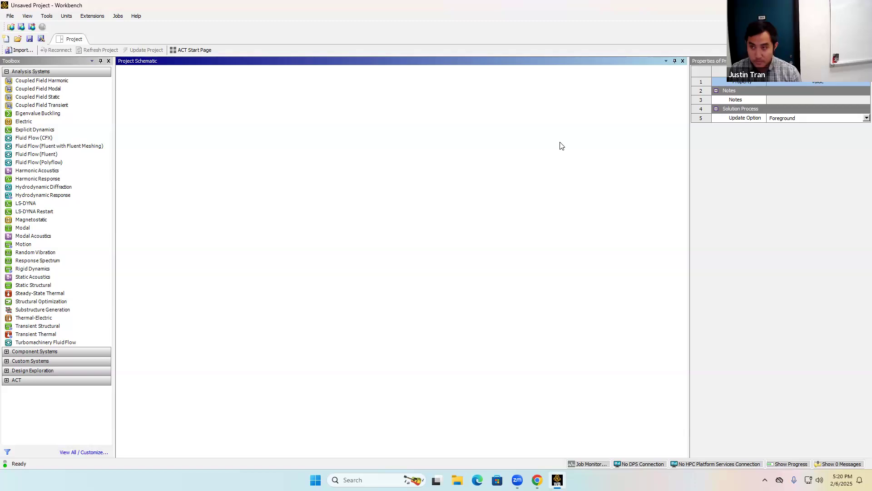
# Return to the browser and reread the bike crank activity specification's introduction and material description.
pyautogui.hotkey('alt', 'Tab')
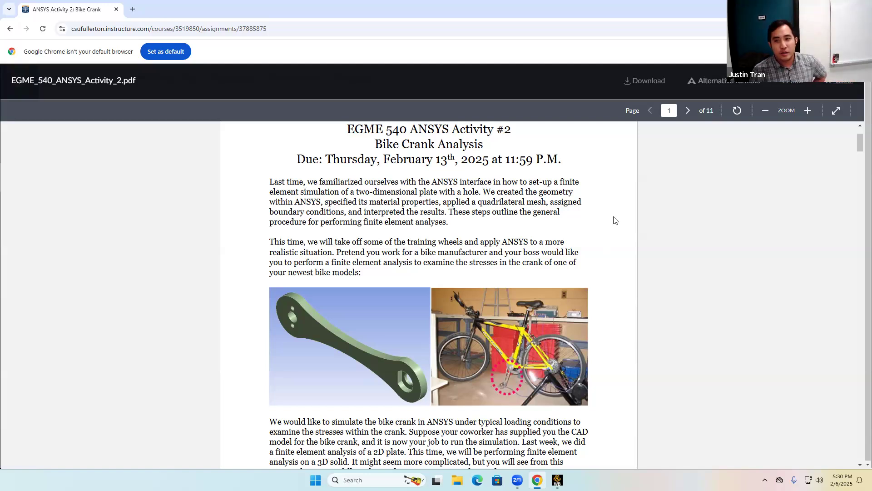
pyautogui.click(841, 80)
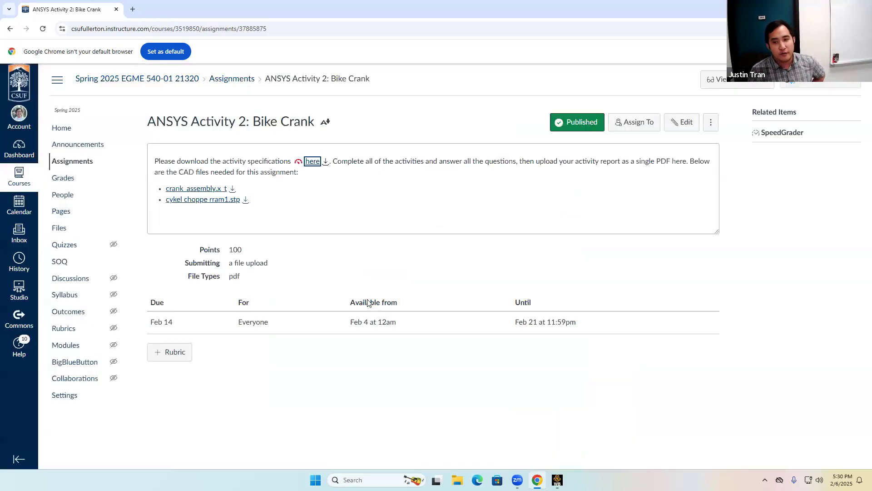
pyautogui.click(313, 162)
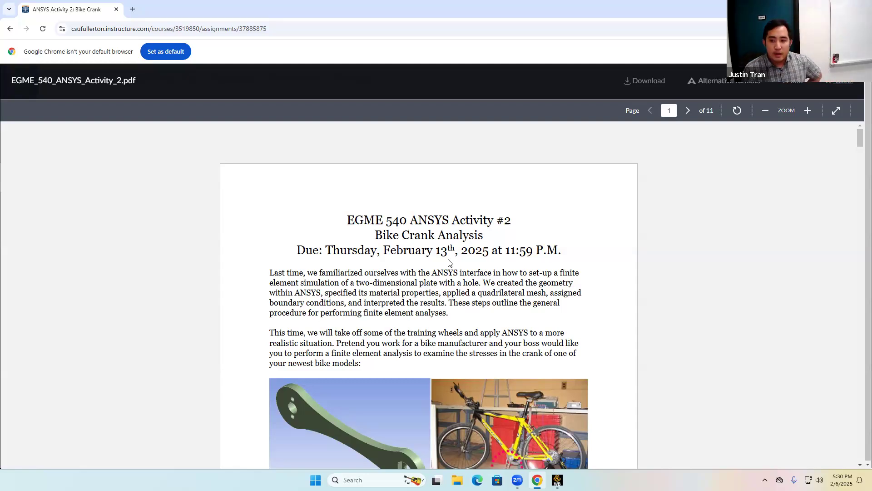
pyautogui.scroll(-2, 449, 377)
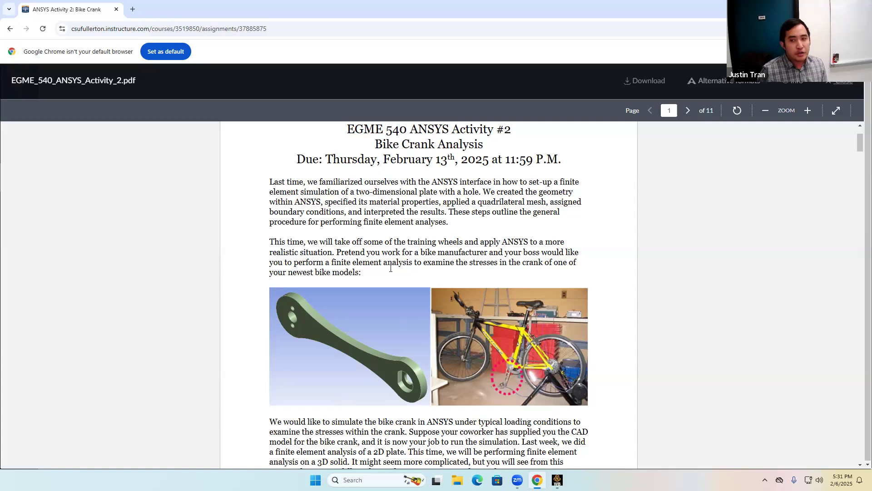
pyautogui.scroll(-2, 390, 268)
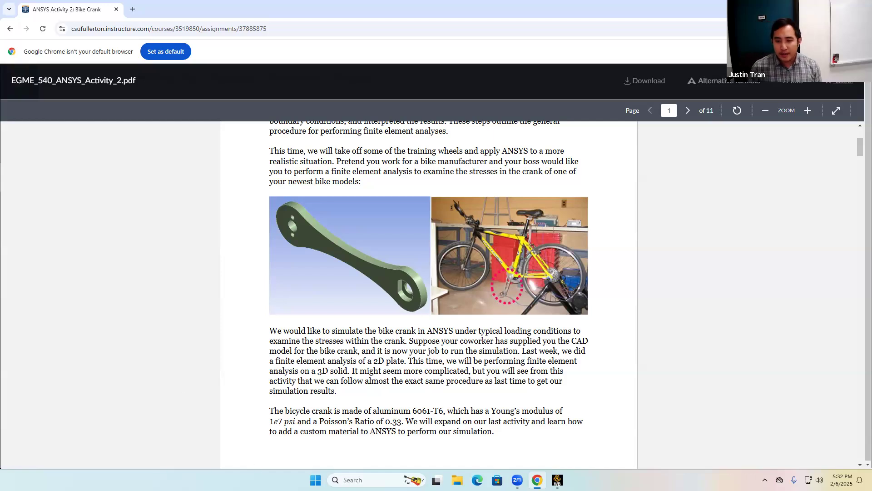
pyautogui.press('super')
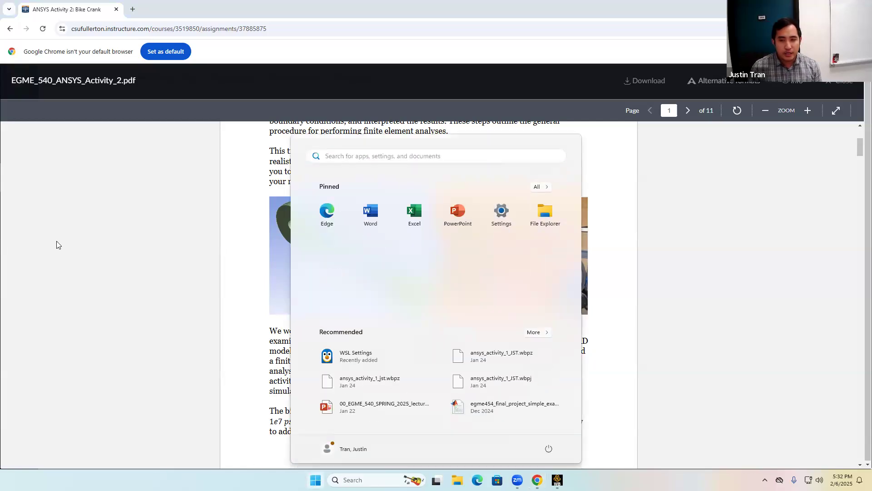
pyautogui.click(59, 243)
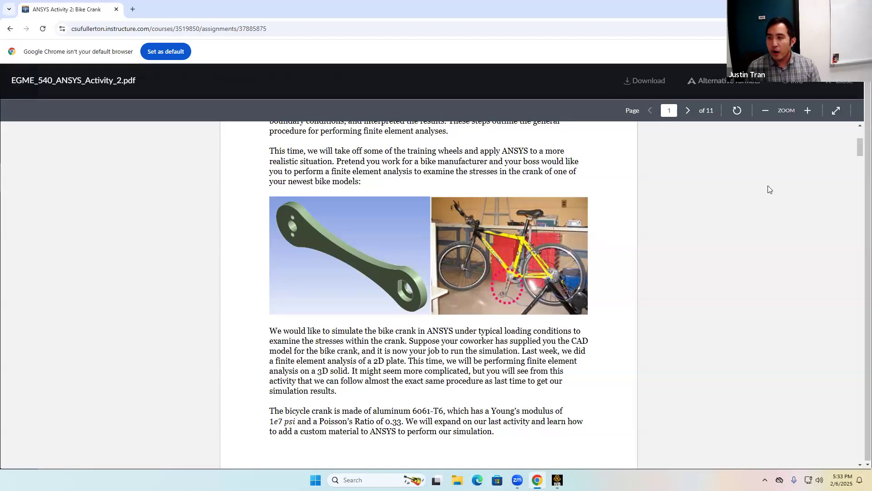
pyautogui.click(850, 86)
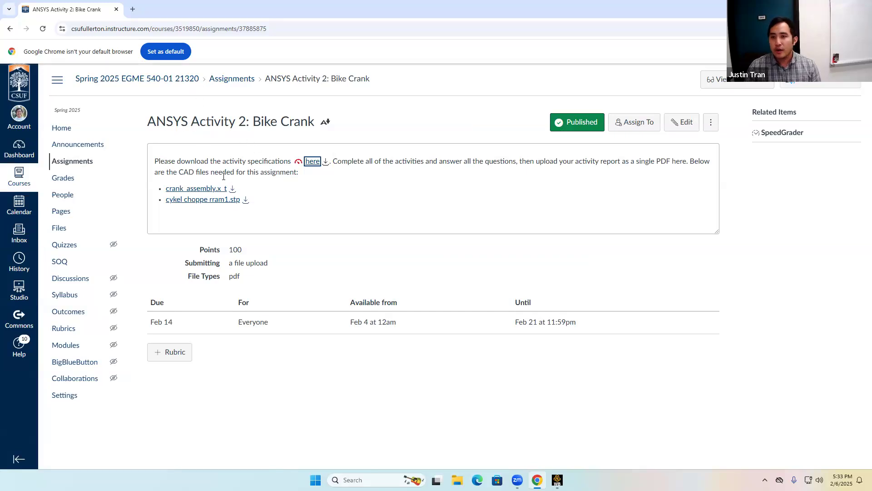
pyautogui.click(312, 162)
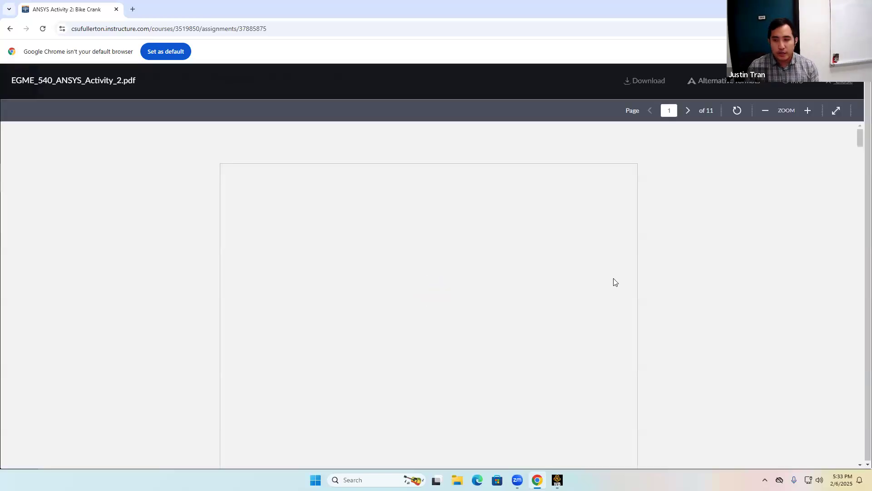
pyautogui.press('Escape')
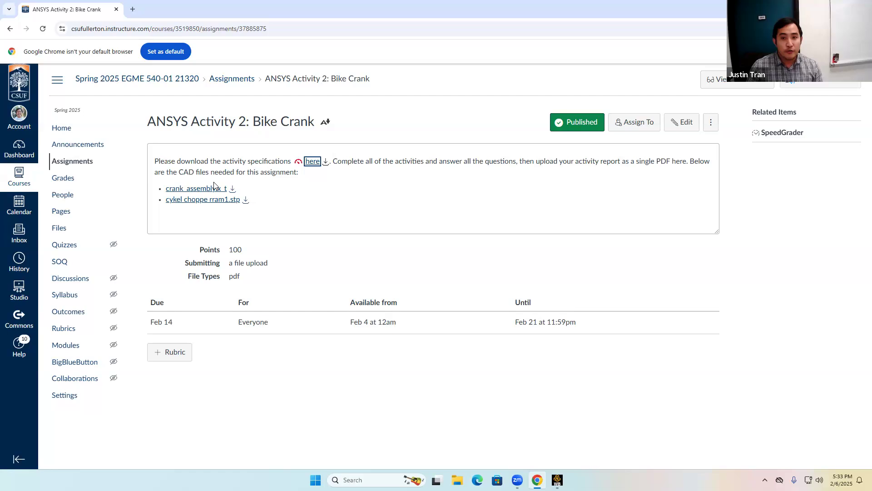
# Download the crank_assembly.x_t CAD file and rename it in the Downloads folder as crank_assembly_540.
pyautogui.click(233, 189)
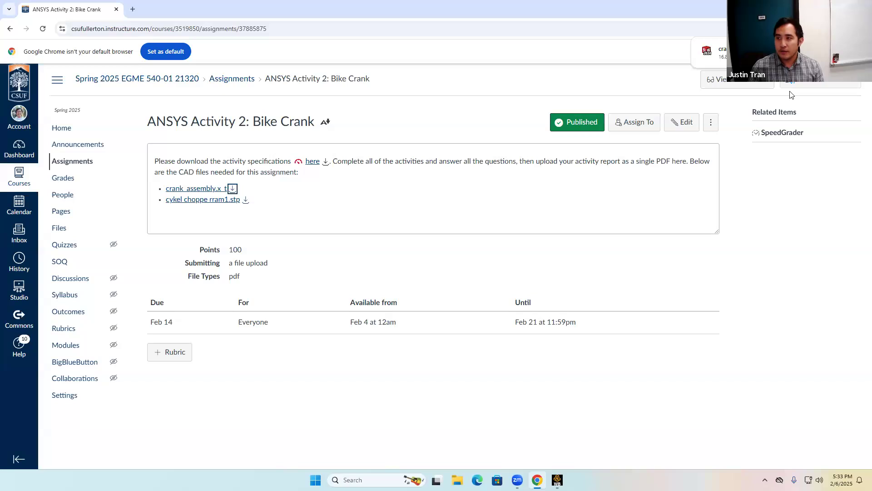
pyautogui.click(809, 53)
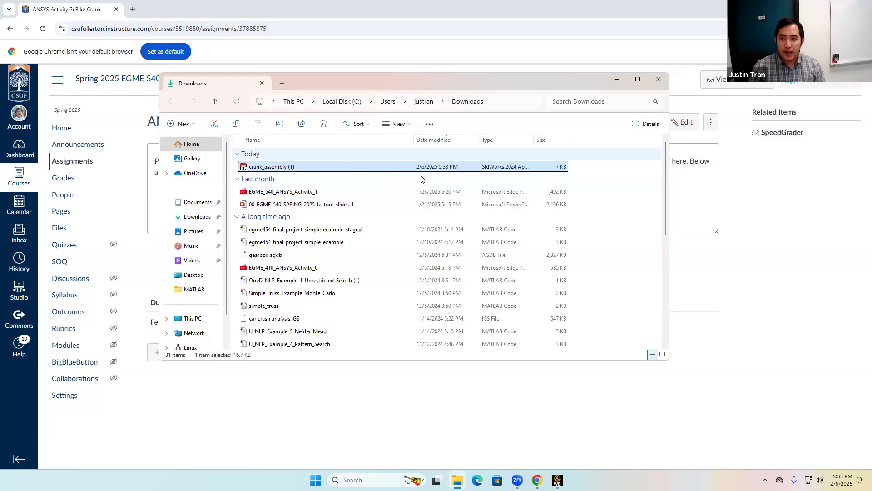
pyautogui.rightClick(480, 168)
pyautogui.click(394, 169)
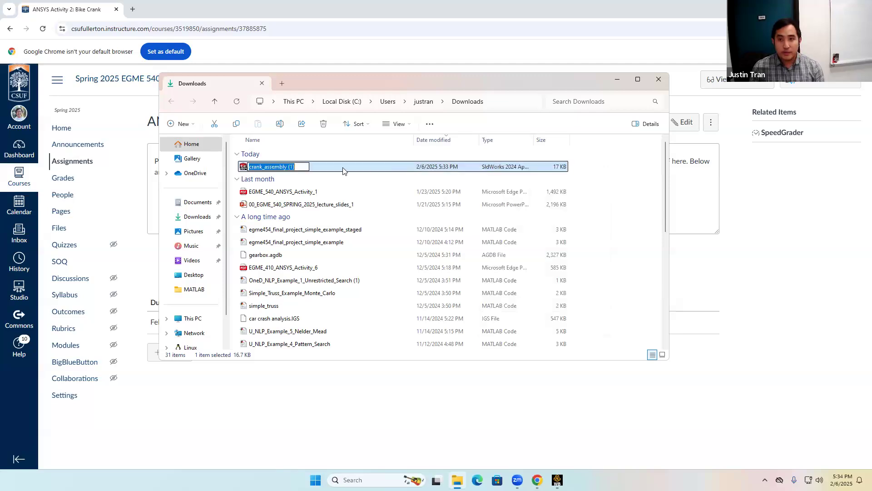
pyautogui.click(301, 167)
pyautogui.press('BackSpace')
pyautogui.press('BackSpace')
pyautogui.press('BackSpace')
pyautogui.press('BackSpace')
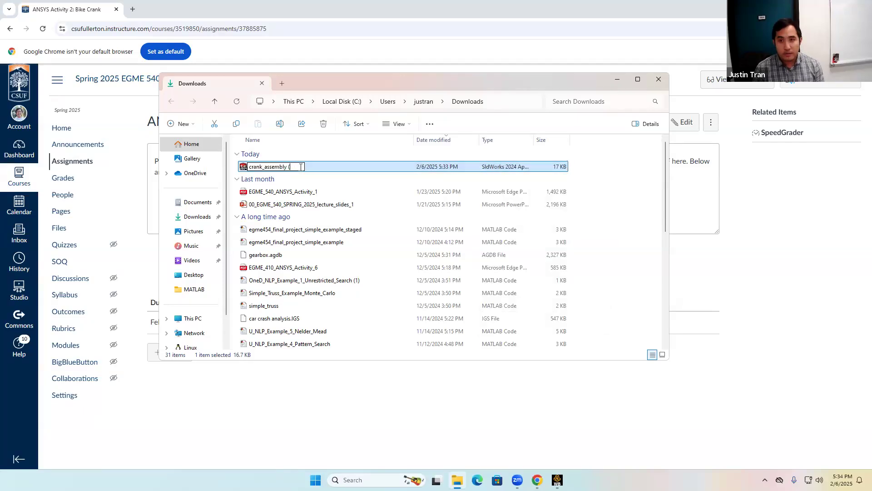
pyautogui.write('_540')
pyautogui.press('Return')
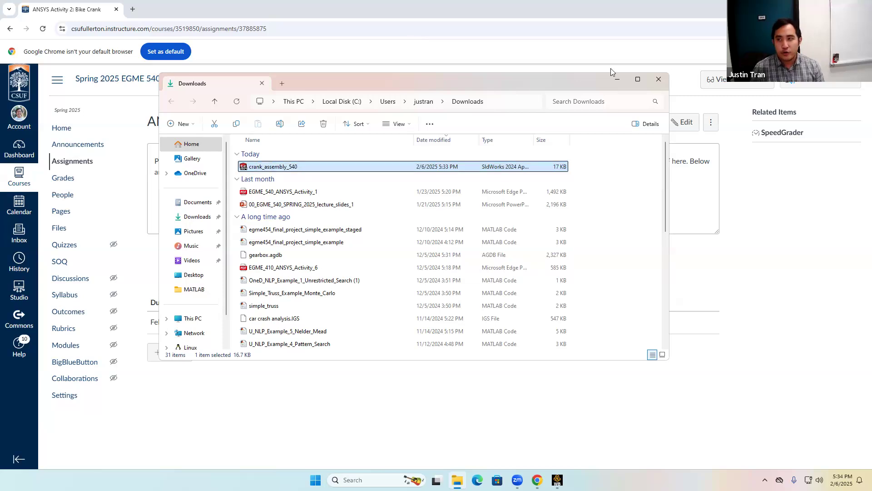
pyautogui.click(662, 79)
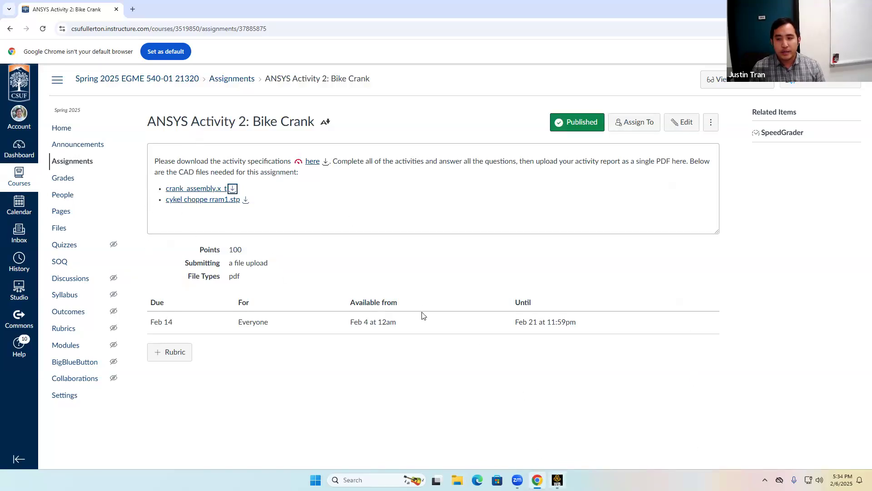
# Switch to Workbench, add a Static Structural analysis system to the project schematic and select its Geometry cell.
pyautogui.moveTo(557, 480)
pyautogui.click(547, 454)
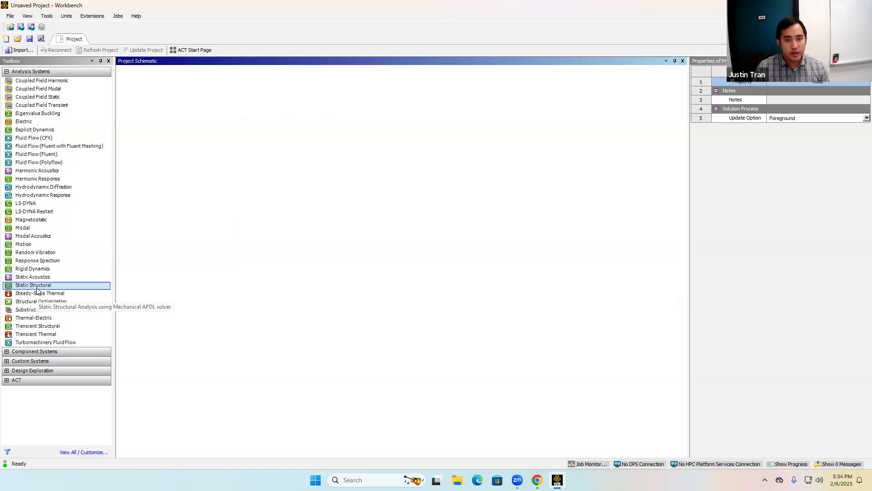
pyautogui.moveTo(37, 291); pyautogui.dragTo(176, 103)
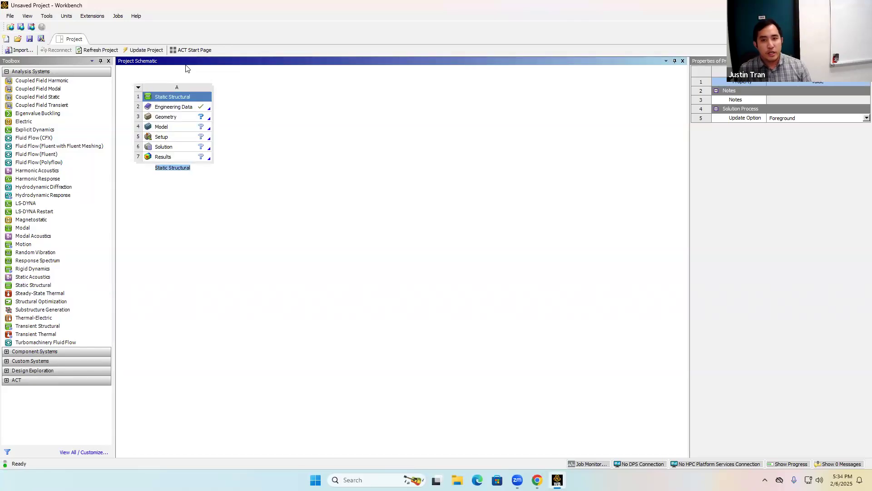
pyautogui.click(183, 117)
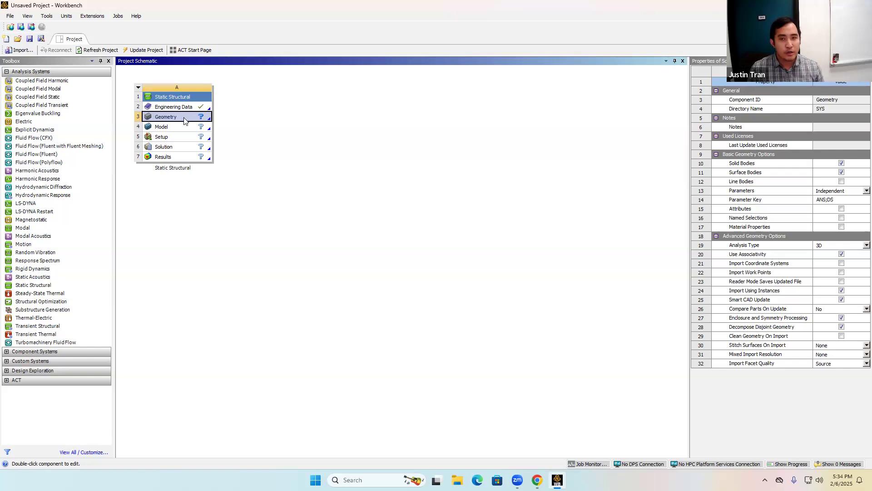
# Import the crank_assembly_540 geometry file from Downloads into the Static Structural system's Geometry cell.
pyautogui.rightClick(184, 120)
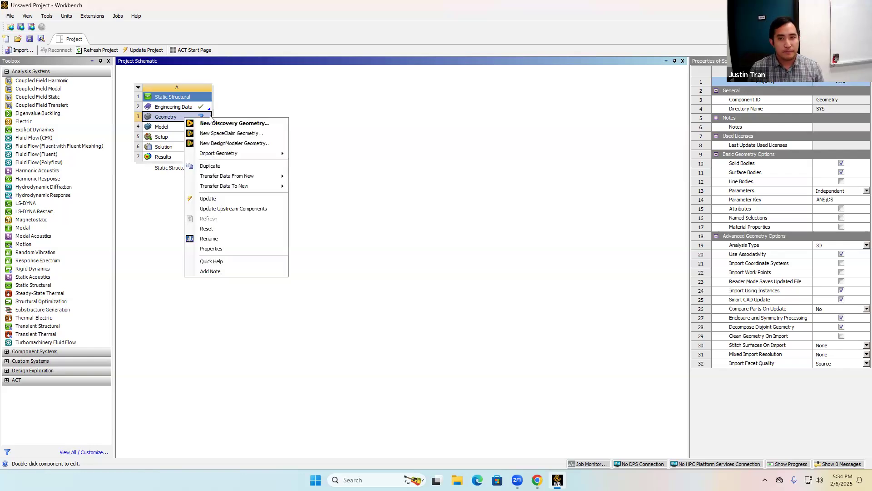
pyautogui.moveTo(244, 156)
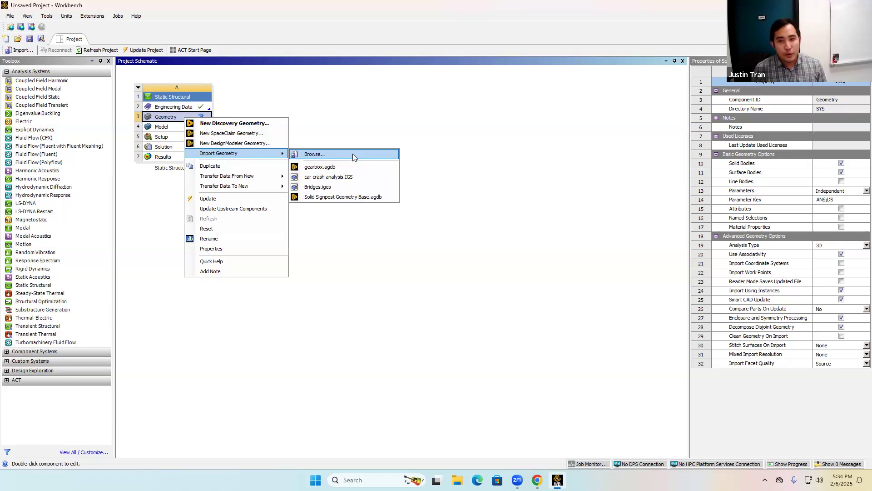
pyautogui.click(347, 155)
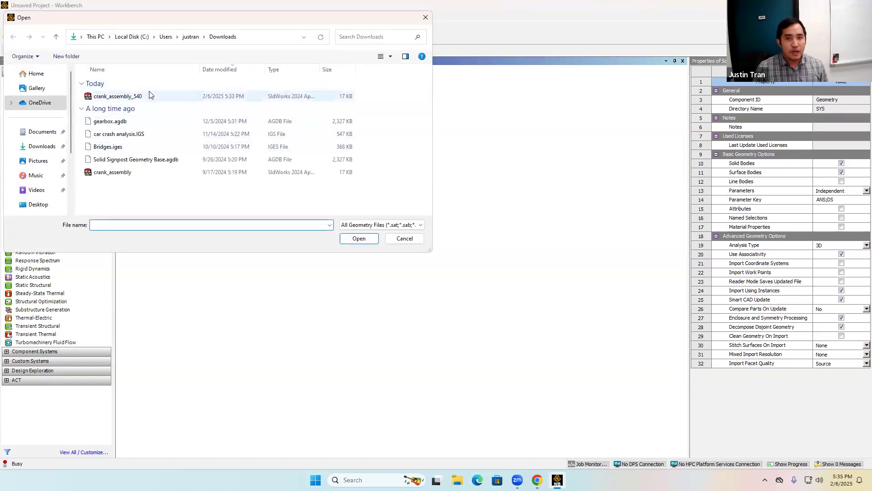
pyautogui.click(151, 96)
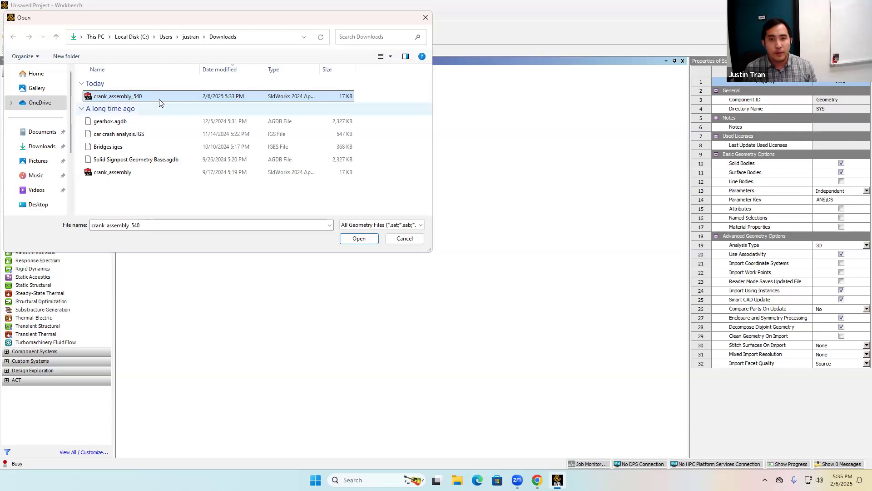
pyautogui.doubleClick(159, 98)
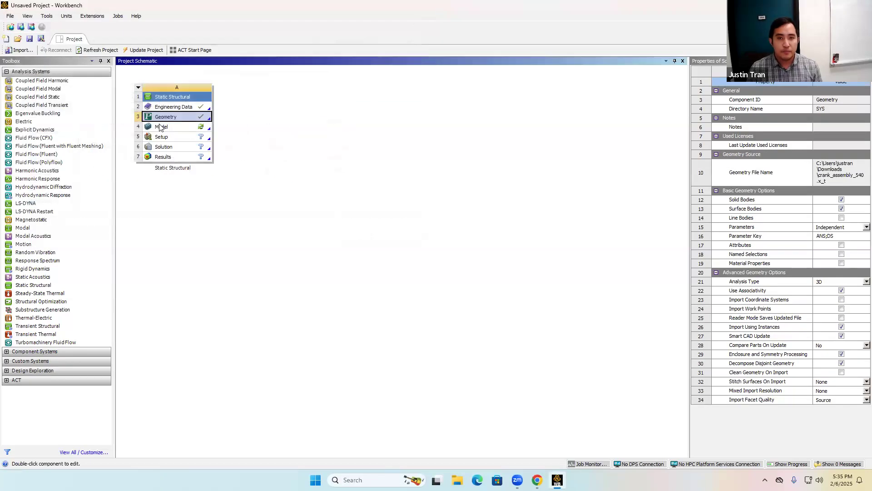
pyautogui.click(165, 130)
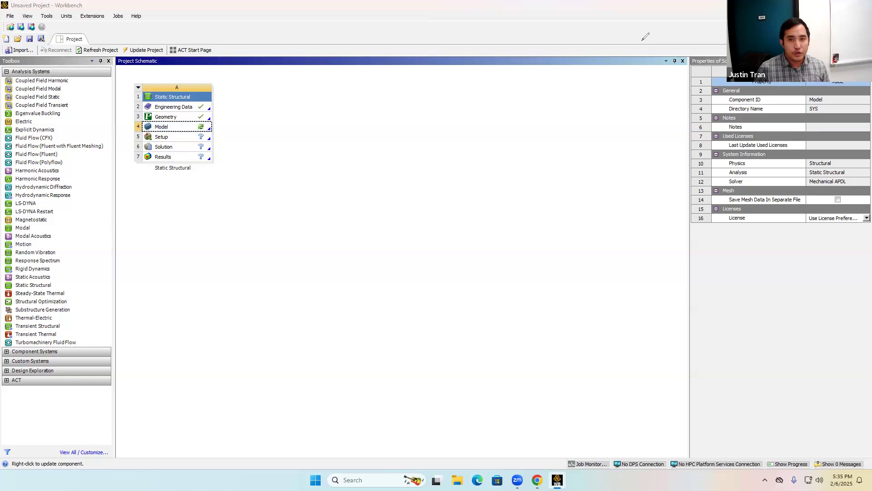
pyautogui.moveTo(190, 117)
pyautogui.mouseDown()
pyautogui.moveTo(207, 116)
pyautogui.moveTo(195, 112)
pyautogui.mouseUp()
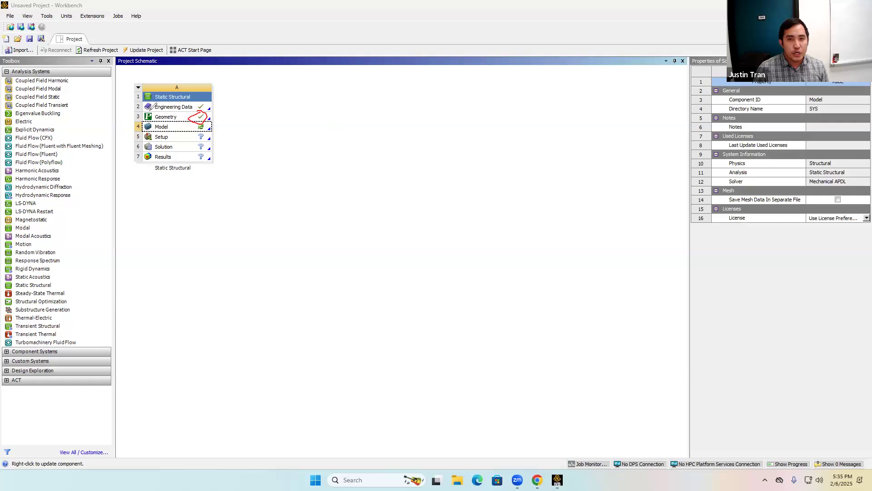
pyautogui.moveTo(145, 110)
pyautogui.mouseDown()
pyautogui.moveTo(154, 121)
pyautogui.moveTo(162, 108)
pyautogui.moveTo(149, 108)
pyautogui.mouseUp()
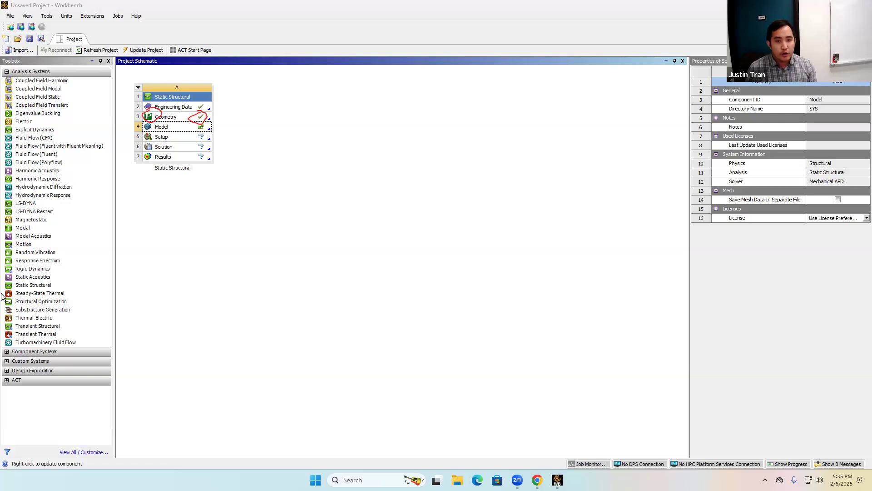
pyautogui.click(15, 397)
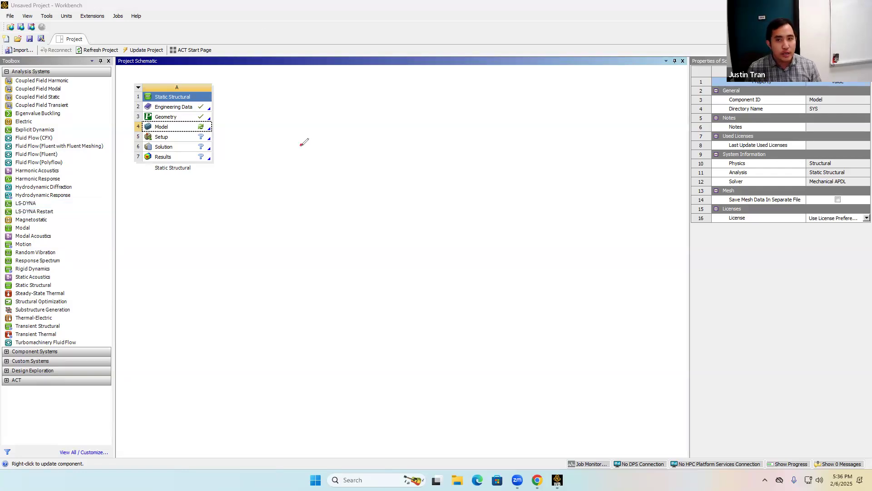
pyautogui.moveTo(314, 132)
pyautogui.mouseDown()
pyautogui.moveTo(330, 150)
pyautogui.moveTo(308, 150)
pyautogui.moveTo(344, 115)
pyautogui.mouseUp()
pyautogui.moveTo(344, 149); pyautogui.dragTo(365, 151)
pyautogui.moveTo(396, 124)
pyautogui.mouseDown()
pyautogui.moveTo(394, 145)
pyautogui.moveTo(404, 145)
pyautogui.moveTo(404, 131)
pyautogui.mouseUp()
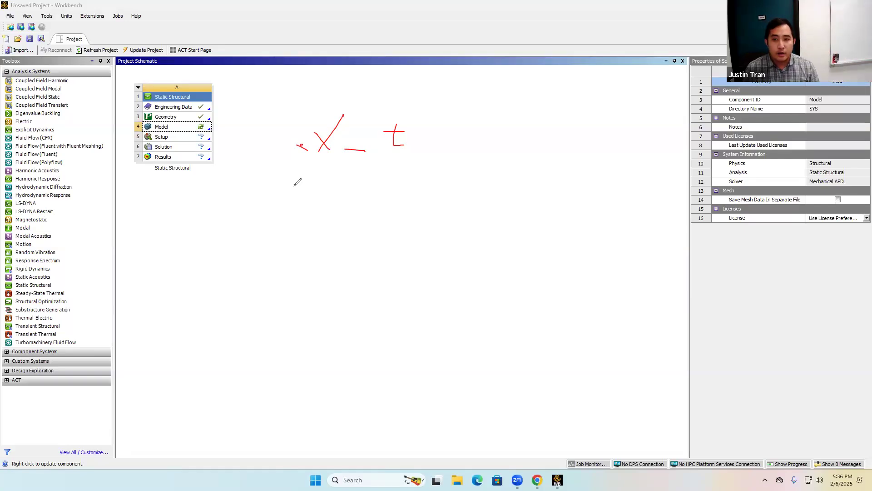
pyautogui.moveTo(298, 204)
pyautogui.mouseDown()
pyautogui.moveTo(334, 205)
pyautogui.moveTo(346, 228)
pyautogui.mouseUp()
pyautogui.moveTo(394, 184)
pyautogui.mouseDown()
pyautogui.moveTo(388, 204)
pyautogui.moveTo(368, 209)
pyautogui.mouseUp()
pyautogui.moveTo(475, 189); pyautogui.dragTo(535, 181)
pyautogui.moveTo(618, 181)
pyautogui.mouseDown()
pyautogui.moveTo(619, 198)
pyautogui.moveTo(647, 187)
pyautogui.moveTo(640, 231)
pyautogui.mouseUp()
pyautogui.click(621, 145)
pyautogui.moveTo(660, 190)
pyautogui.mouseDown()
pyautogui.moveTo(675, 188)
pyautogui.moveTo(664, 196)
pyautogui.moveTo(675, 201)
pyautogui.mouseUp()
pyautogui.moveTo(716, 173)
pyautogui.mouseDown()
pyautogui.moveTo(709, 196)
pyautogui.moveTo(674, 206)
pyautogui.mouseUp()
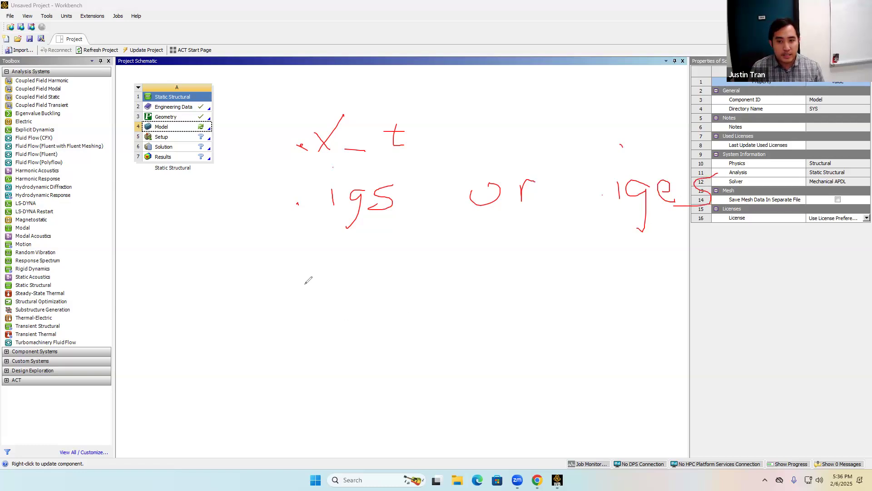
pyautogui.moveTo(307, 284)
pyautogui.mouseDown()
pyautogui.moveTo(301, 286)
pyautogui.moveTo(339, 269)
pyautogui.moveTo(332, 293)
pyautogui.mouseUp()
pyautogui.moveTo(368, 257)
pyautogui.mouseDown()
pyautogui.moveTo(368, 294)
pyautogui.moveTo(389, 279)
pyautogui.moveTo(389, 294)
pyautogui.moveTo(377, 291)
pyautogui.mouseUp()
pyautogui.moveTo(505, 275)
pyautogui.mouseDown()
pyautogui.moveTo(509, 295)
pyautogui.moveTo(514, 276)
pyautogui.moveTo(555, 303)
pyautogui.mouseUp()
pyautogui.moveTo(553, 302); pyautogui.dragTo(562, 294)
pyautogui.click(624, 303)
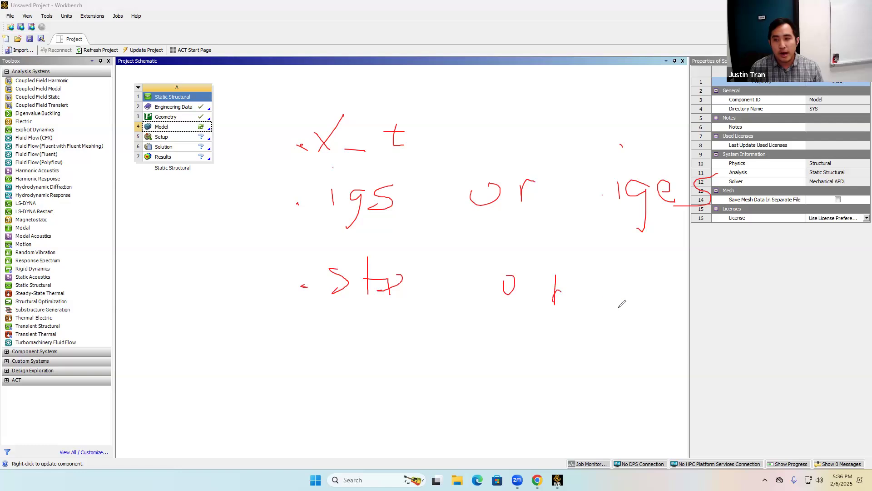
pyautogui.moveTo(651, 281)
pyautogui.mouseDown()
pyautogui.moveTo(673, 295)
pyautogui.moveTo(665, 305)
pyautogui.mouseUp()
pyautogui.moveTo(682, 273)
pyautogui.mouseDown()
pyautogui.moveTo(681, 294)
pyautogui.moveTo(689, 281)
pyautogui.moveTo(715, 333)
pyautogui.mouseUp()
pyautogui.moveTo(720, 287)
pyautogui.mouseDown()
pyautogui.moveTo(729, 299)
pyautogui.moveTo(714, 303)
pyautogui.mouseUp()
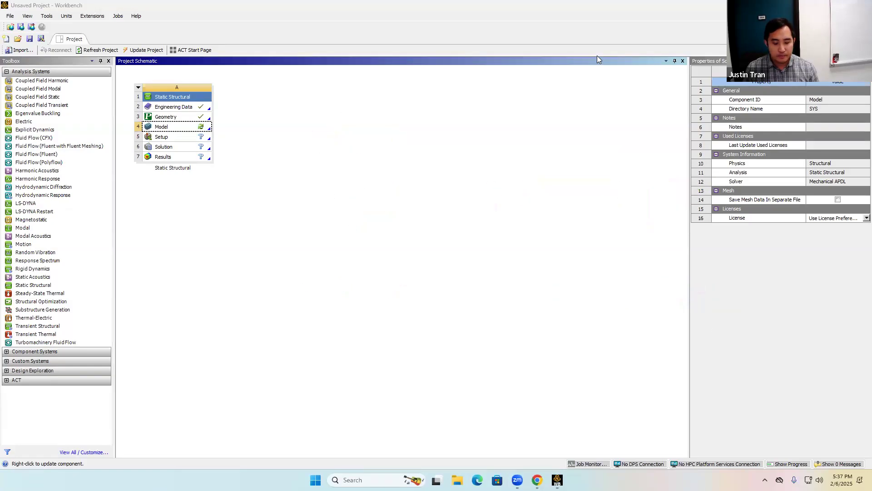
# Open the activity specification PDF and review the crank's material, Young's modulus and Poisson's ratio.
pyautogui.click(206, 110)
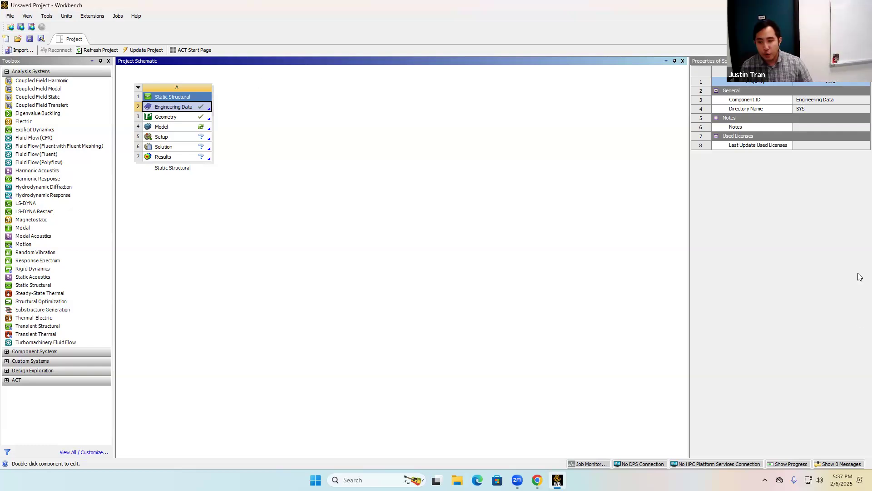
pyautogui.hotkey('alt', 'Tab')
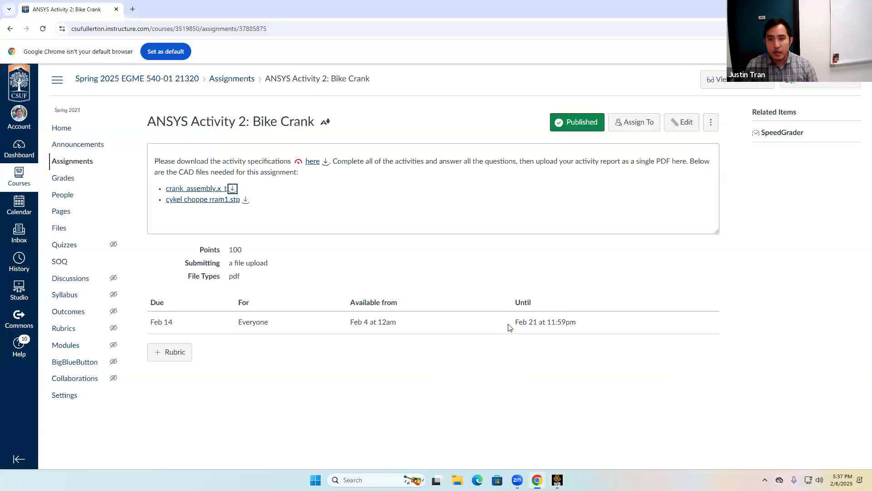
pyautogui.click(313, 162)
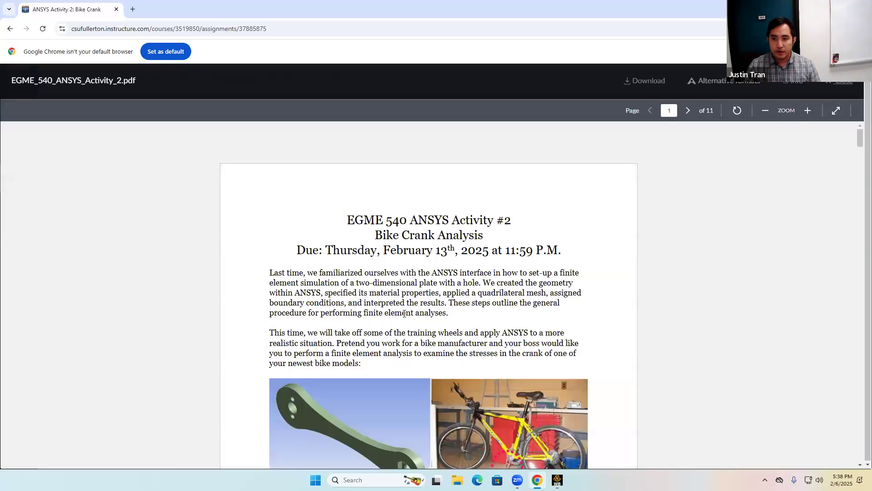
pyautogui.scroll(-4, 405, 314)
pyautogui.scroll(-1, 405, 317)
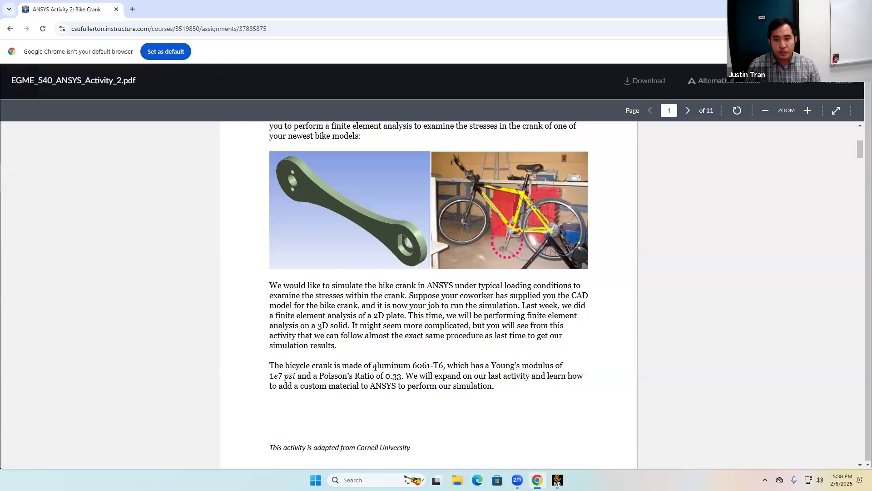
pyautogui.moveTo(373, 366); pyautogui.dragTo(440, 366)
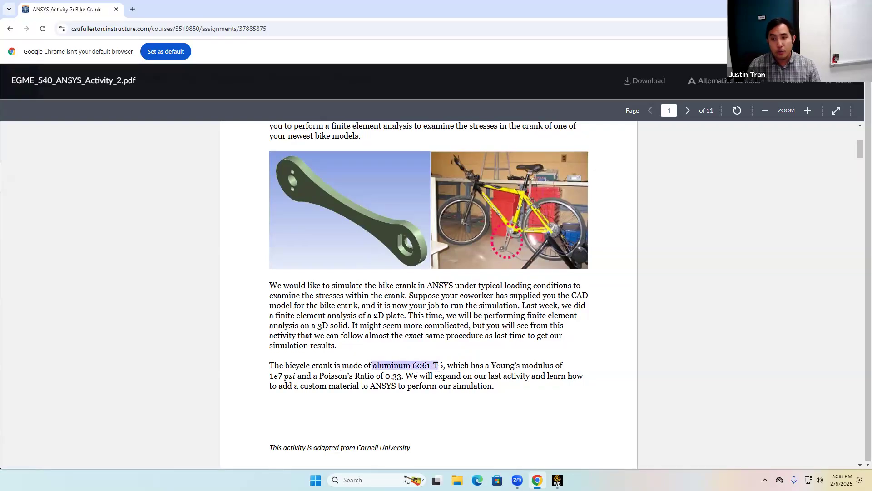
pyautogui.rightClick(440, 364)
pyautogui.click(358, 341)
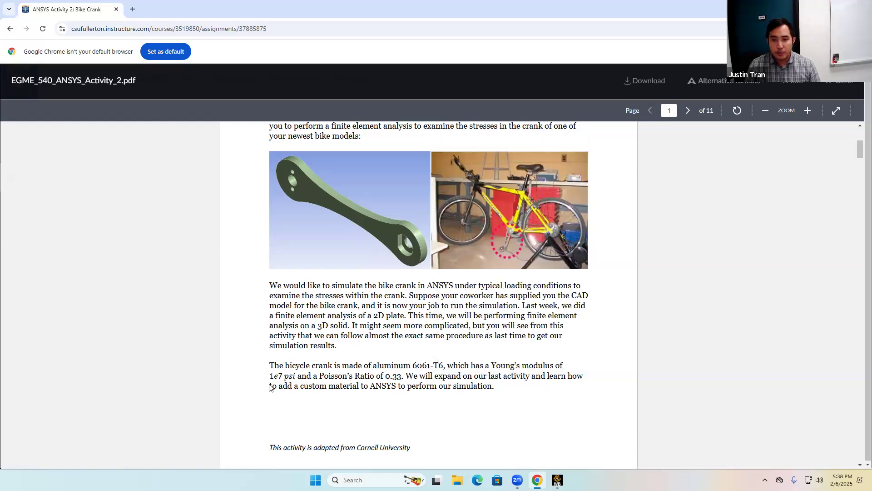
pyautogui.moveTo(274, 375); pyautogui.dragTo(295, 375)
pyautogui.moveTo(385, 376); pyautogui.dragTo(401, 376)
pyautogui.click(426, 348)
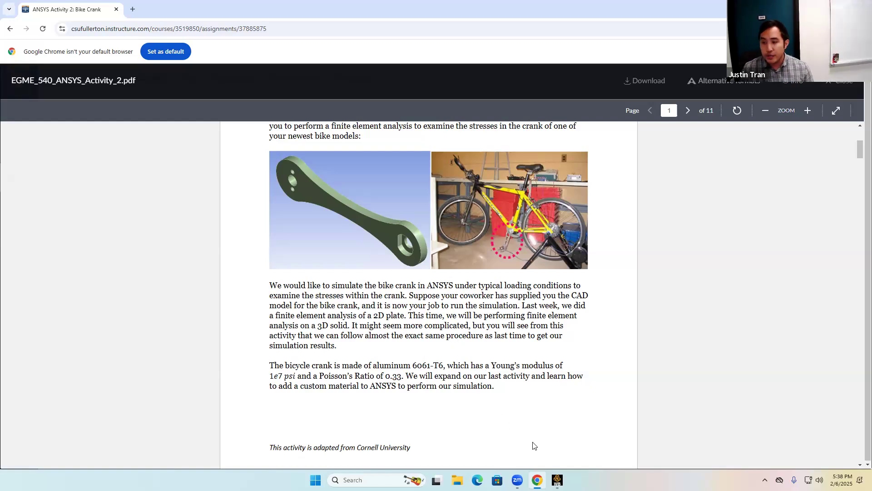
pyautogui.click(557, 480)
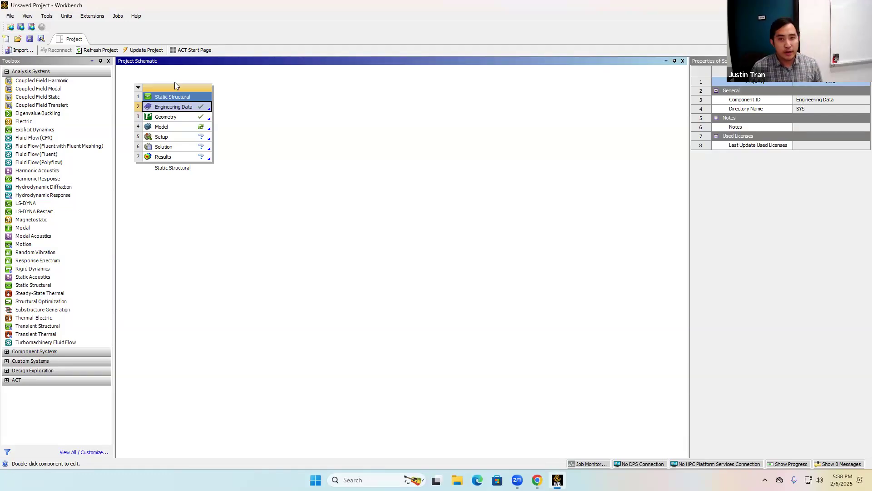
# Open Engineering Data and add a new material named Aluminum 6061.
pyautogui.doubleClick(172, 107)
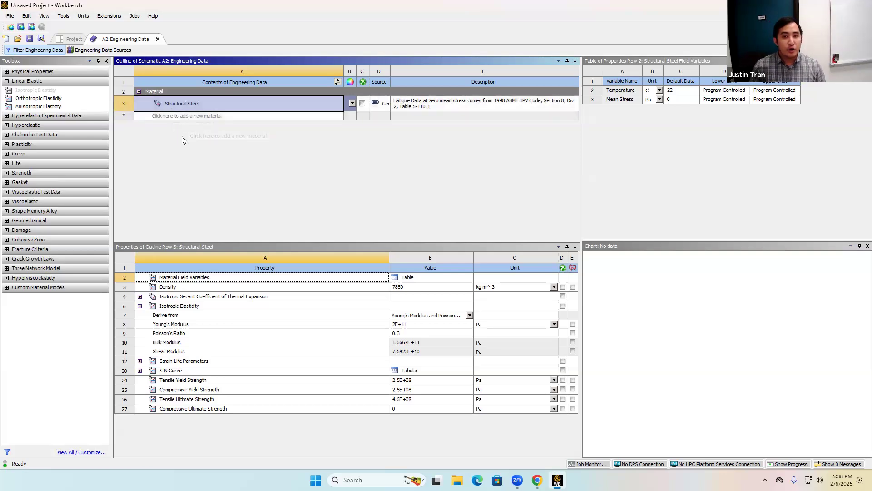
pyautogui.click(204, 114)
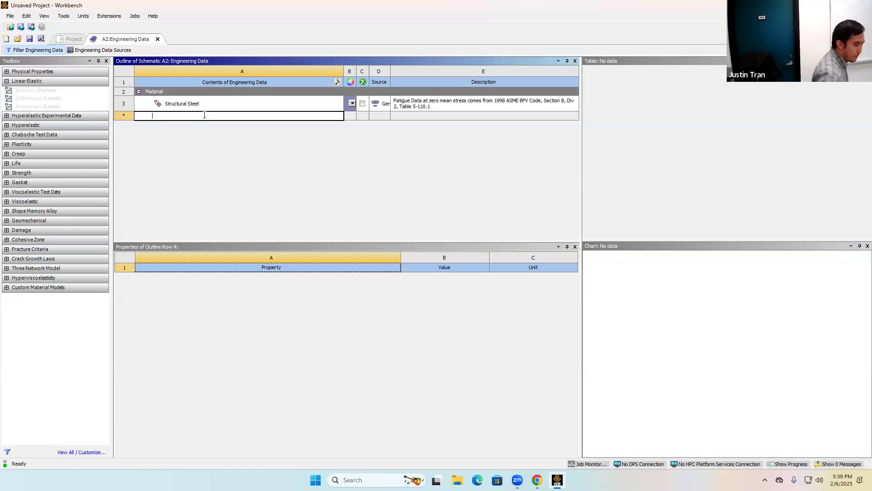
pyautogui.click(232, 162)
pyautogui.click(229, 116)
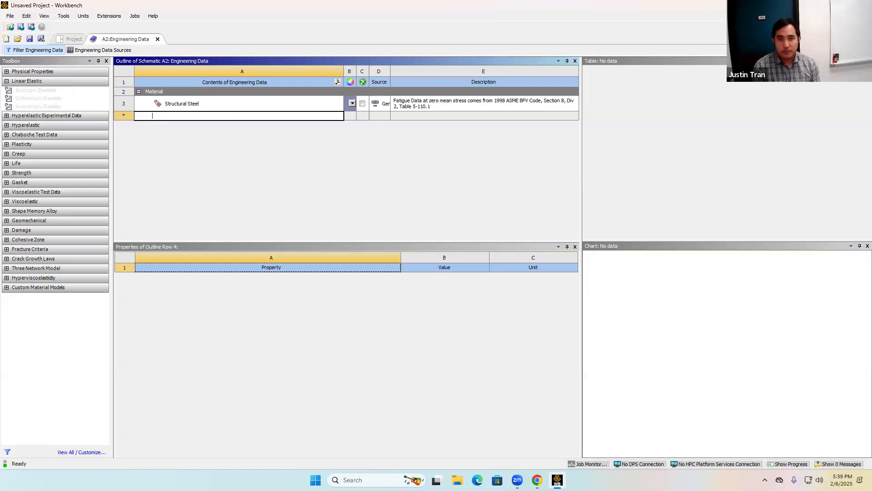
pyautogui.write('Aluminum')
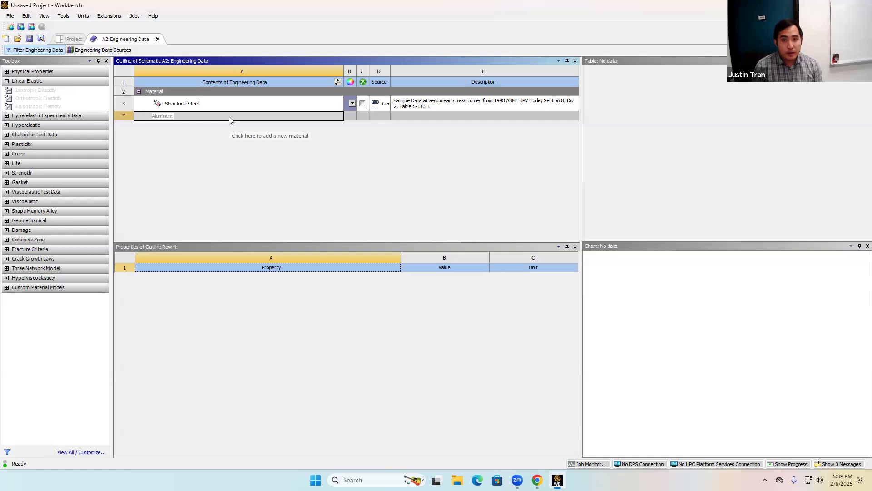
pyautogui.write(' 606')
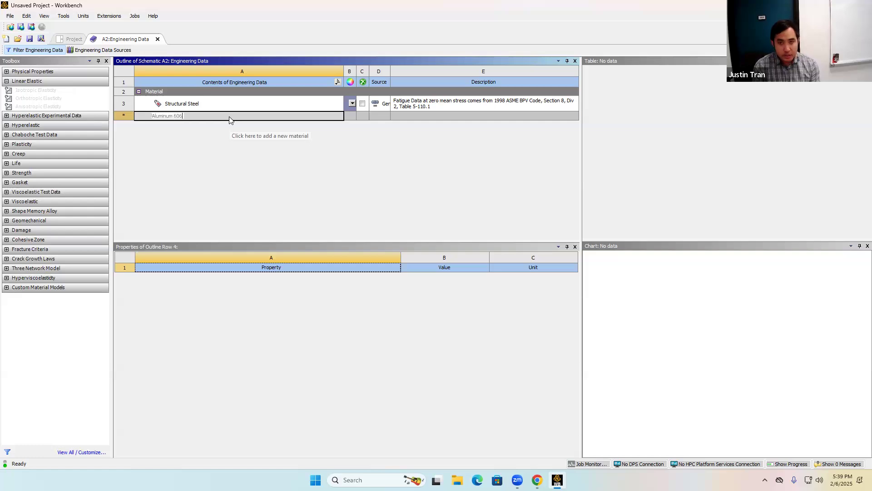
pyautogui.write('1')
pyautogui.press('Return')
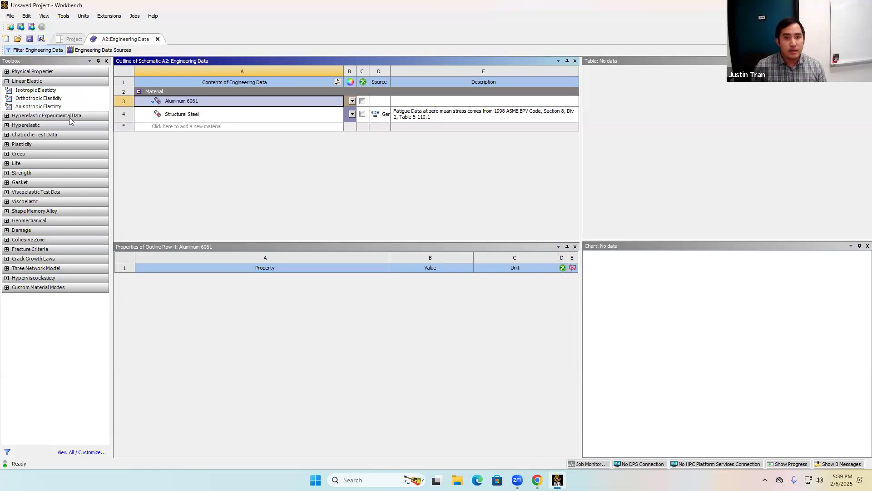
# Browse the toolbox's Linear Elastic, Physical Properties and Hyperelastic property categories.
pyautogui.moveTo(39, 91); pyautogui.dragTo(4, 117)
pyautogui.click(7, 81)
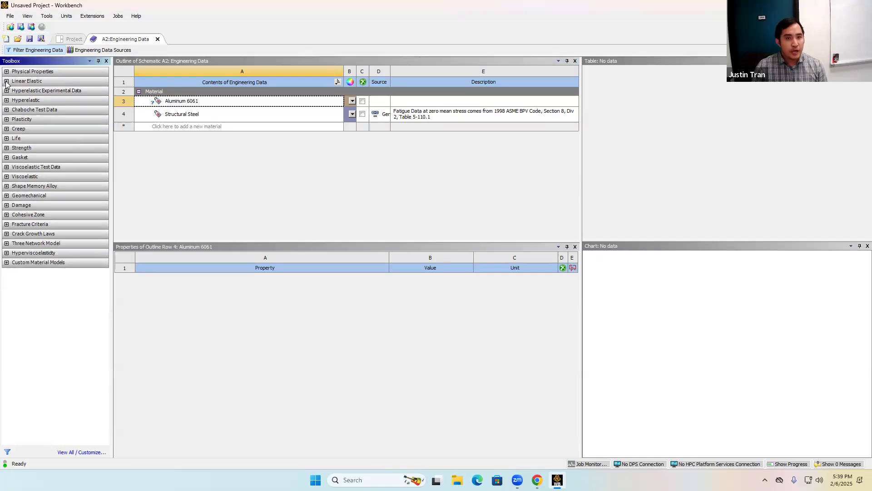
pyautogui.click(6, 80)
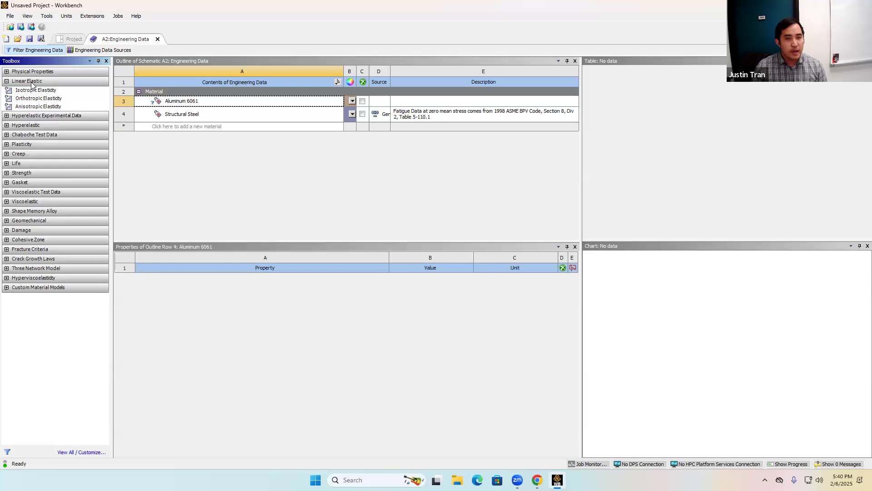
pyautogui.click(7, 81)
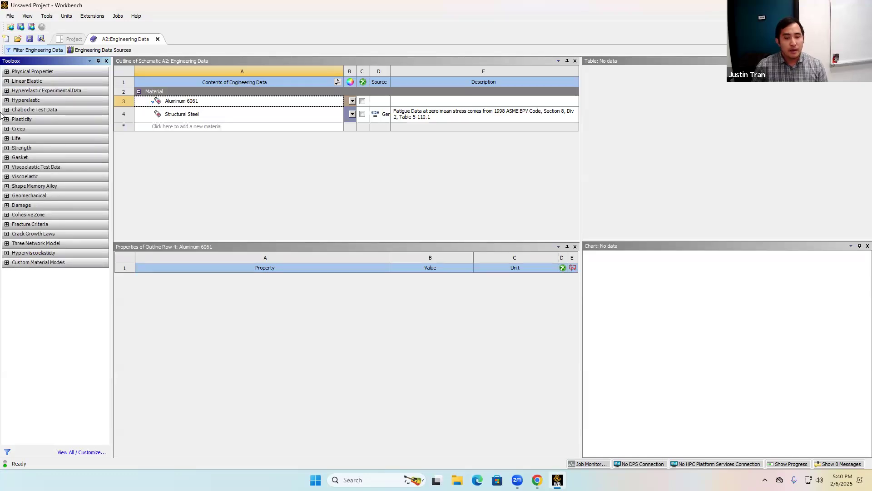
pyautogui.click(6, 82)
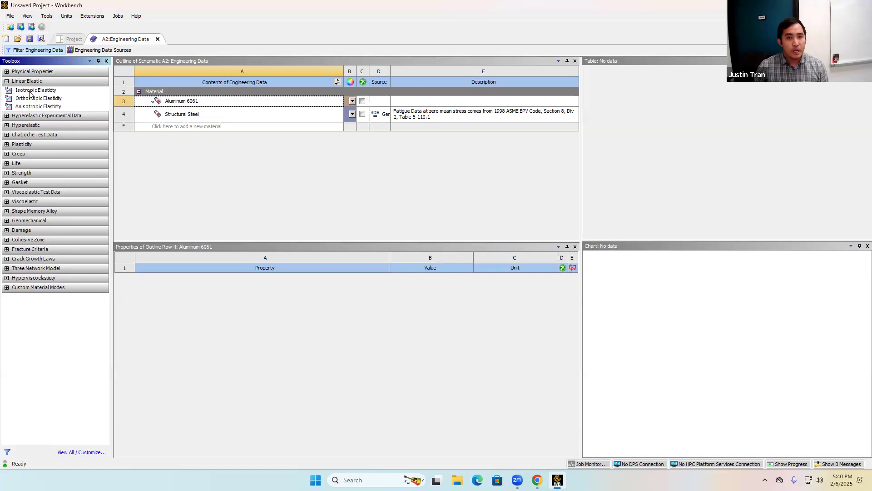
pyautogui.click(6, 81)
pyautogui.click(6, 71)
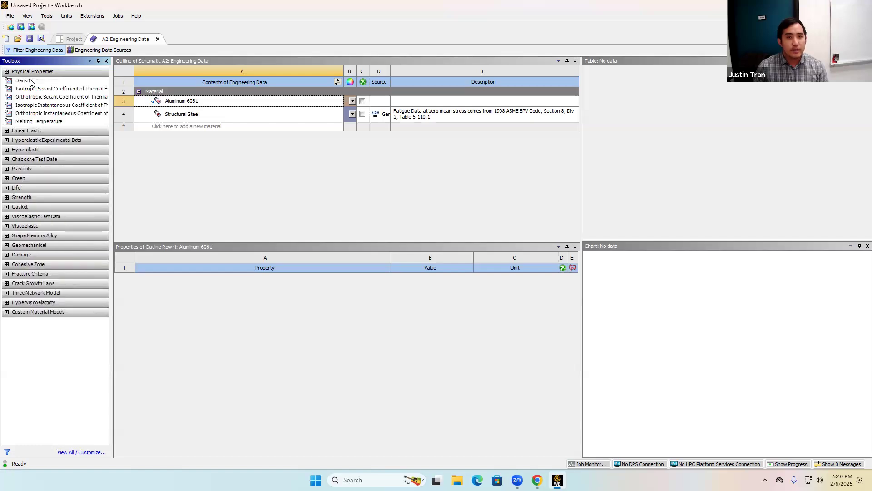
pyautogui.click(6, 71)
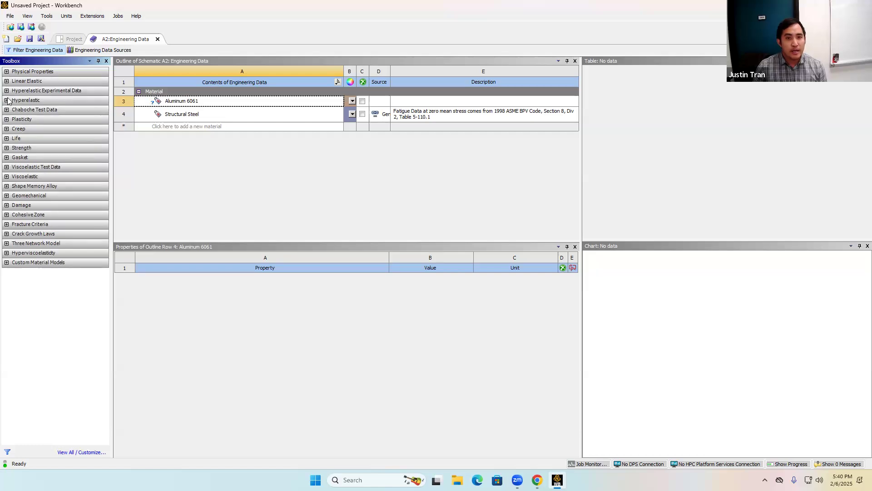
pyautogui.click(6, 100)
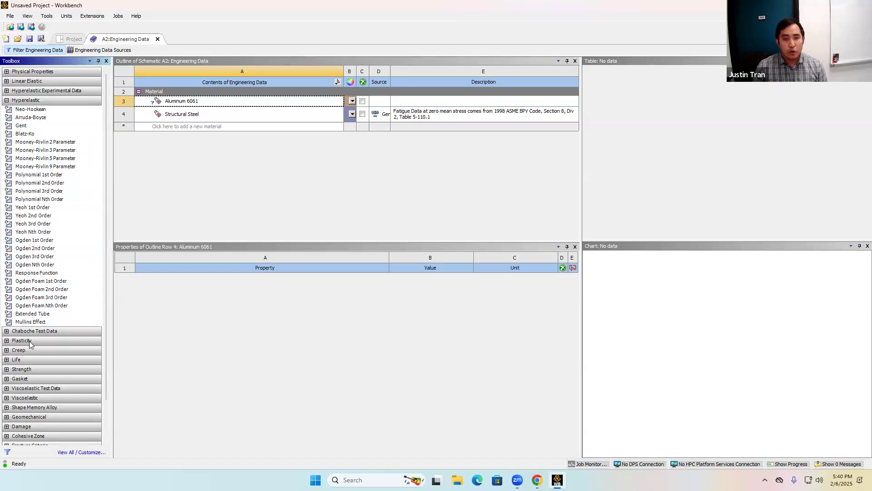
pyautogui.click(7, 100)
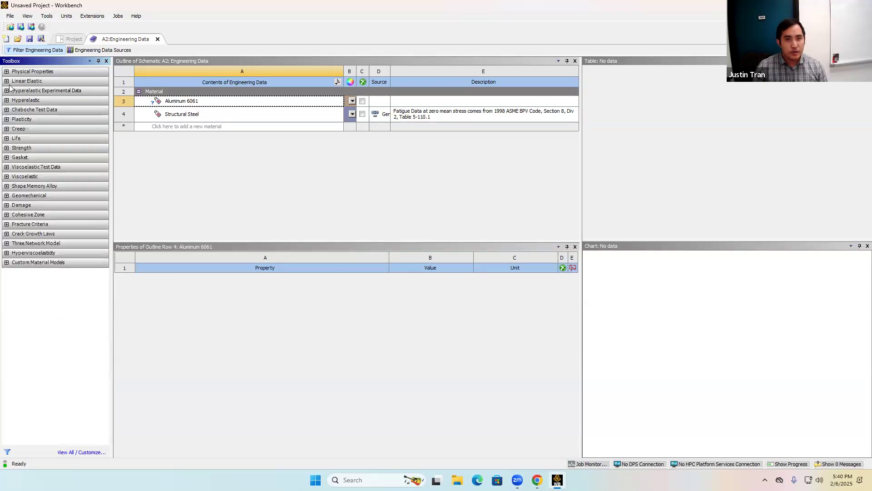
# Add Isotropic Elasticity from the Linear Elastic category to the Aluminum 6061 material.
pyautogui.click(7, 81)
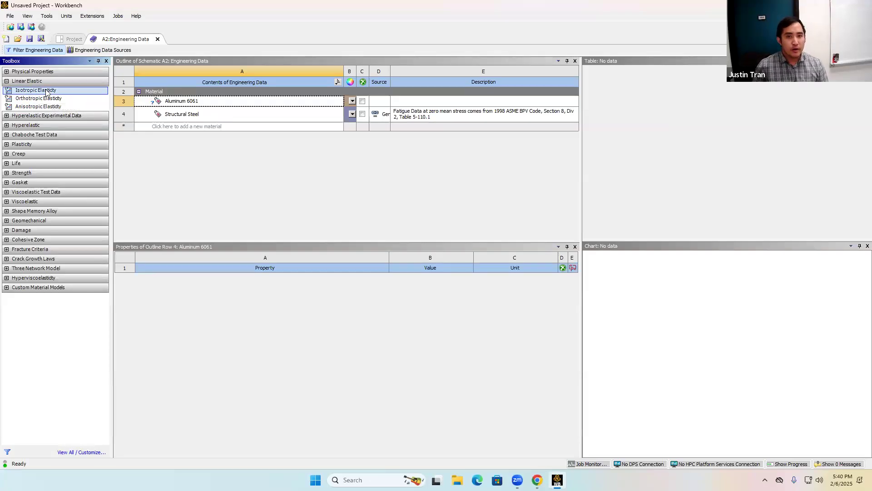
pyautogui.moveTo(51, 93); pyautogui.dragTo(199, 103)
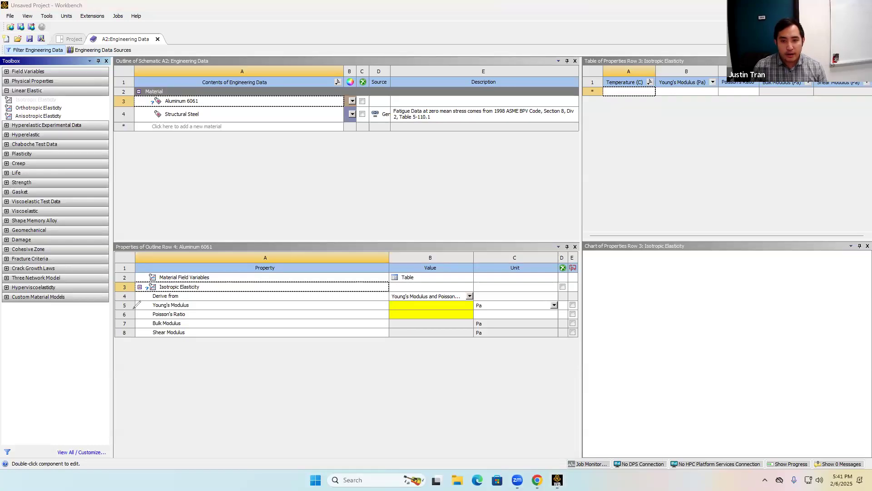
pyautogui.moveTo(135, 306); pyautogui.dragTo(120, 306)
pyautogui.moveTo(378, 306); pyautogui.dragTo(393, 306)
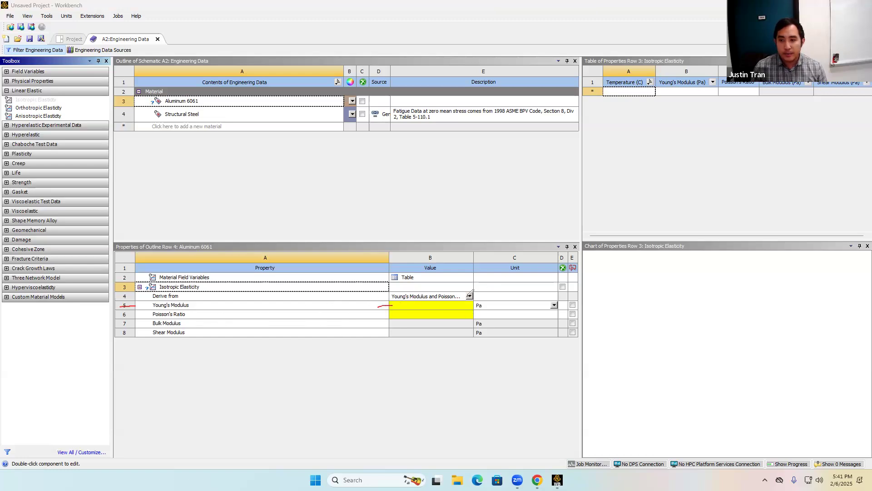
pyautogui.moveTo(129, 314); pyautogui.dragTo(139, 314)
pyautogui.moveTo(380, 315); pyautogui.dragTo(397, 313)
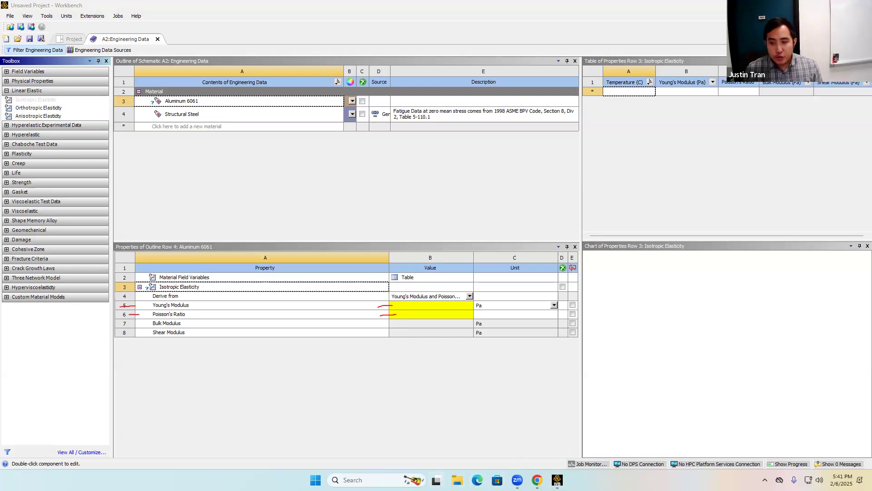
# Check the activity PDF for the aluminum 6061-T6 Young's modulus and its units.
pyautogui.click(538, 480)
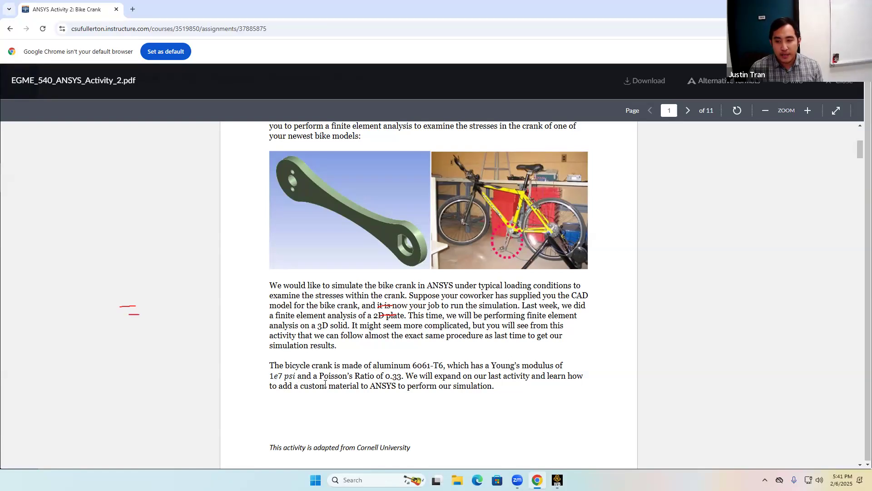
pyautogui.click(557, 480)
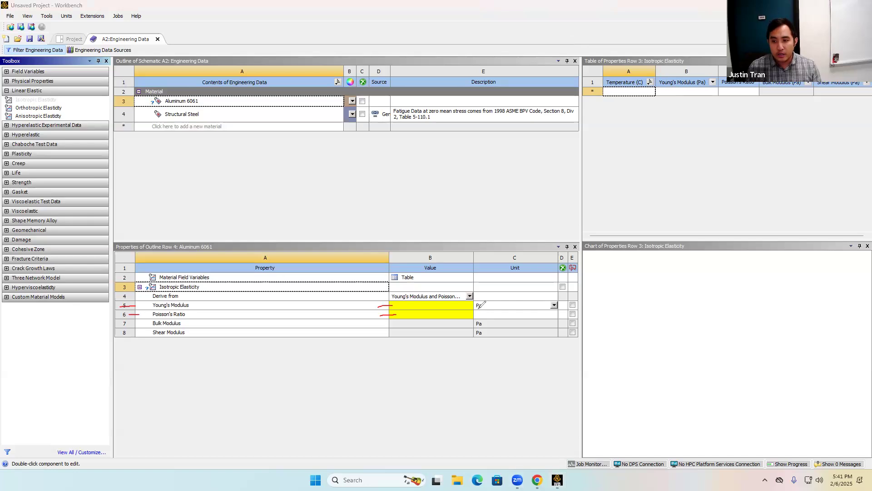
pyautogui.moveTo(476, 310); pyautogui.dragTo(491, 307)
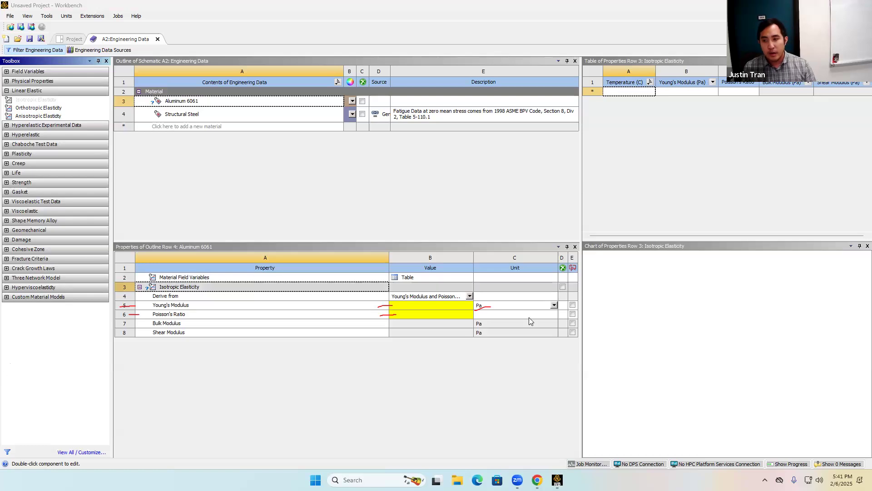
pyautogui.click(537, 480)
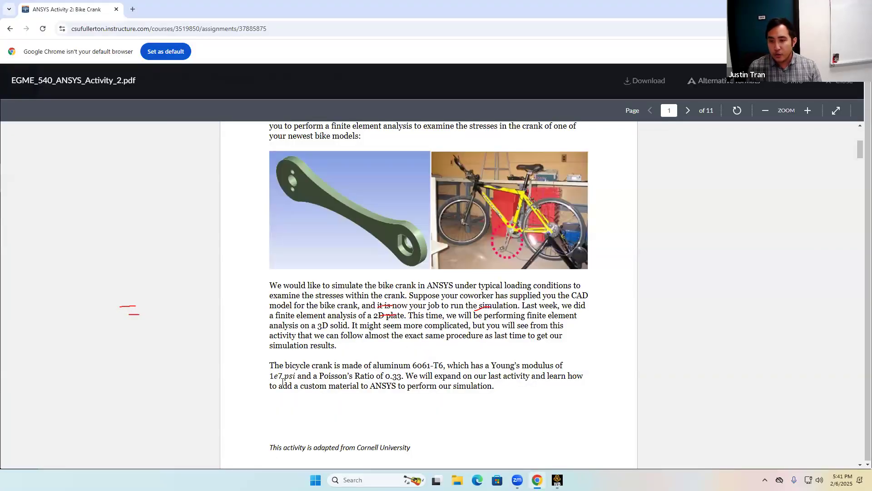
pyautogui.moveTo(271, 371); pyautogui.dragTo(296, 378)
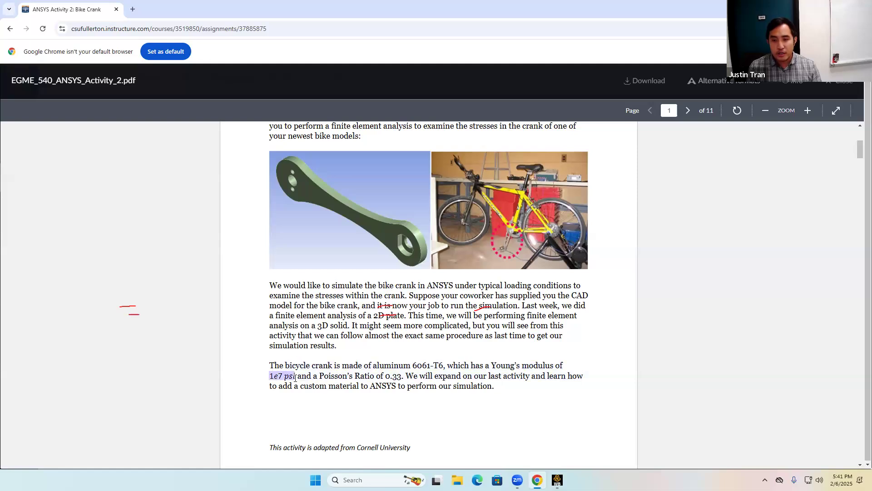
pyautogui.click(236, 349)
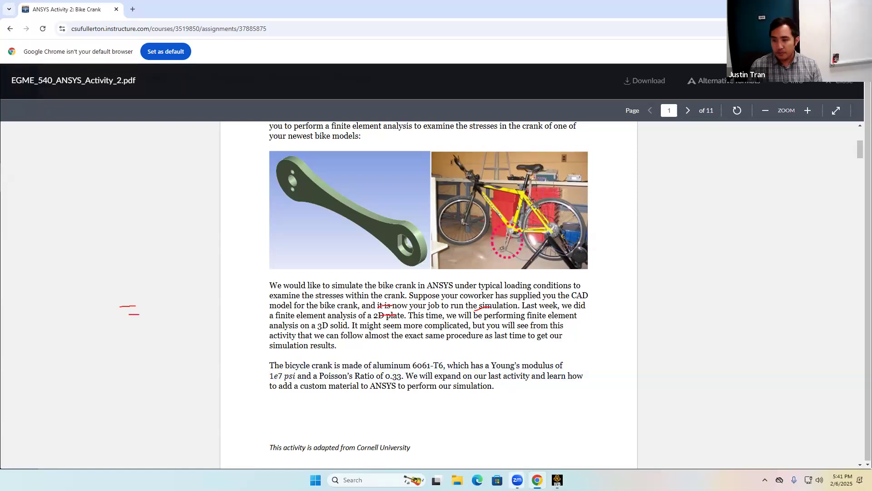
pyautogui.moveTo(557, 480)
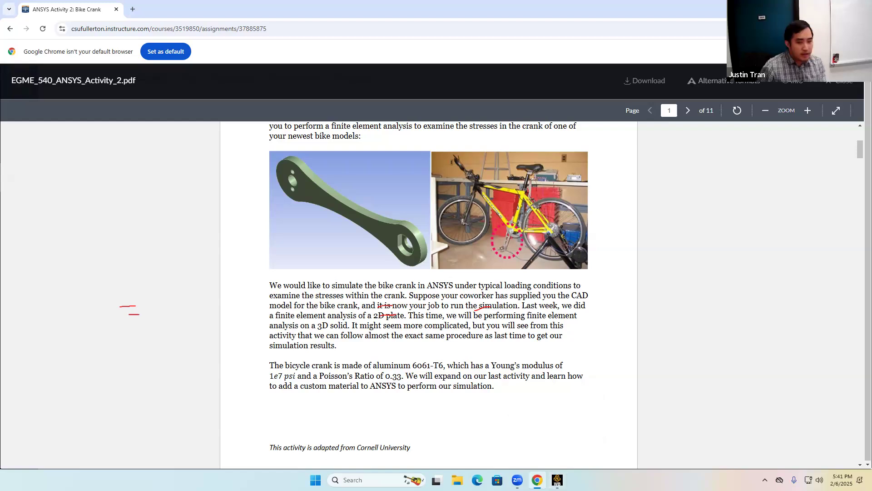
pyautogui.click(537, 433)
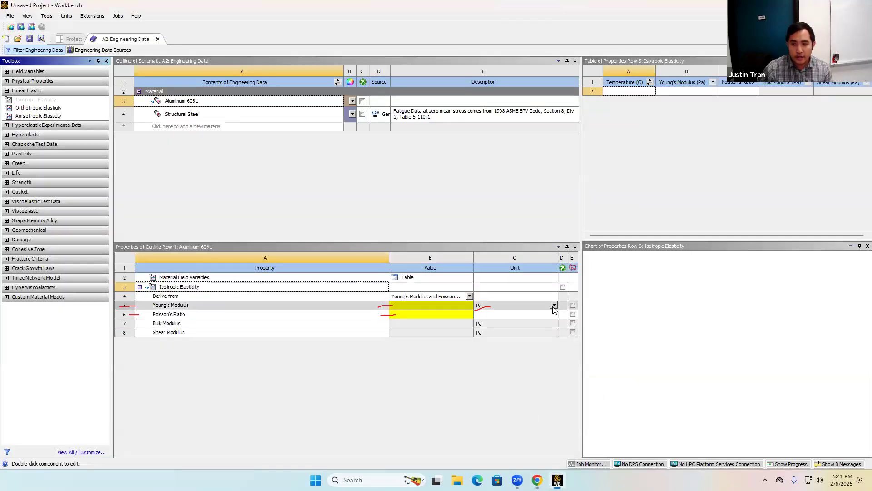
# Set Aluminum 6061's Young's Modulus to 1e7 with the unit changed to psi.
pyautogui.click(554, 306)
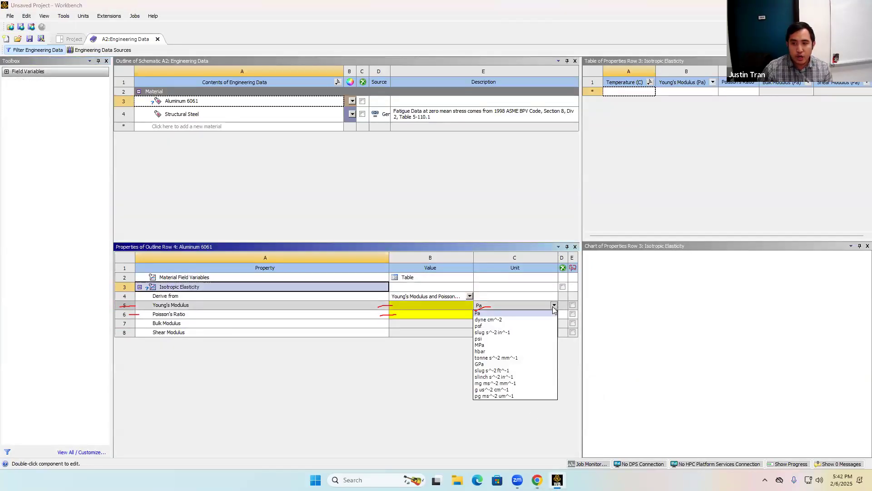
pyautogui.click(503, 341)
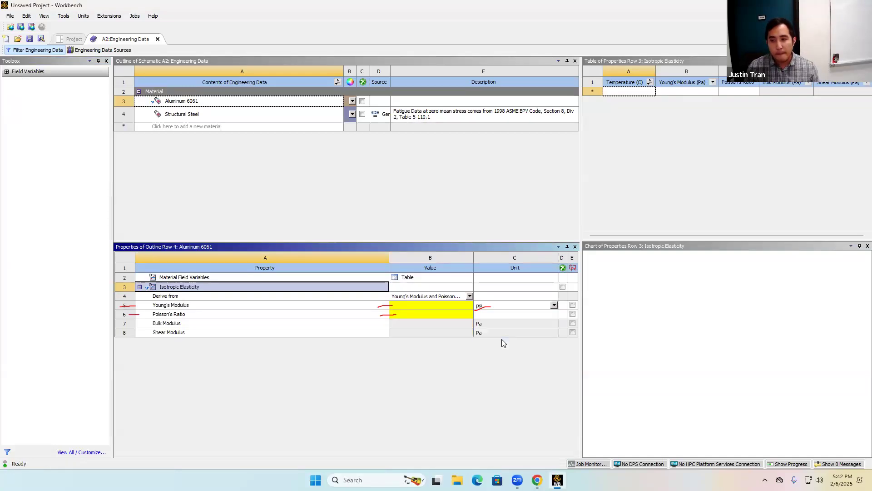
pyautogui.click(400, 307)
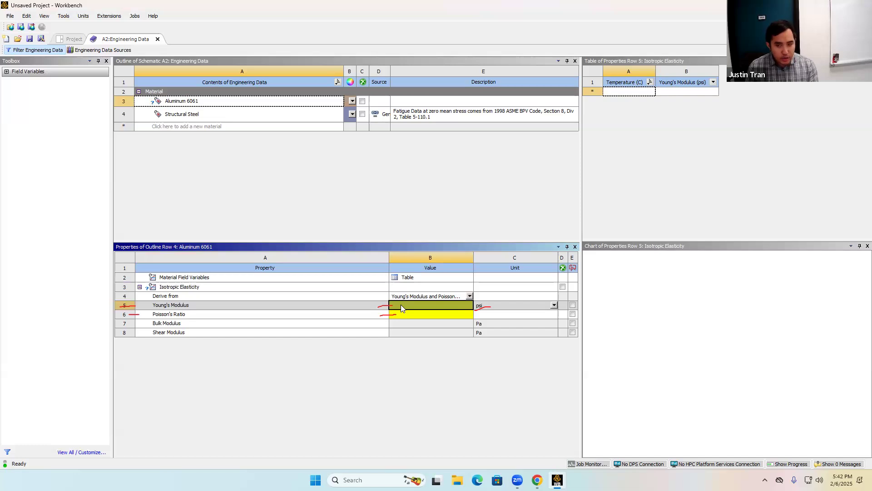
pyautogui.write('1e7')
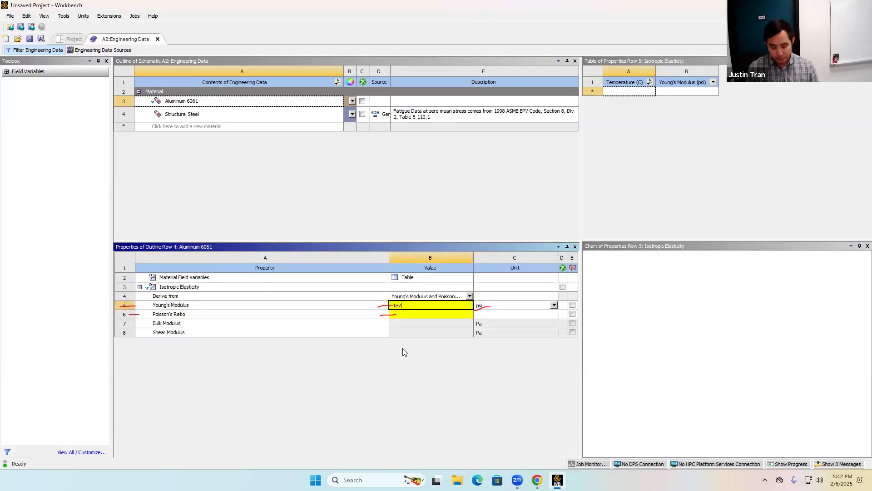
pyautogui.press('Return')
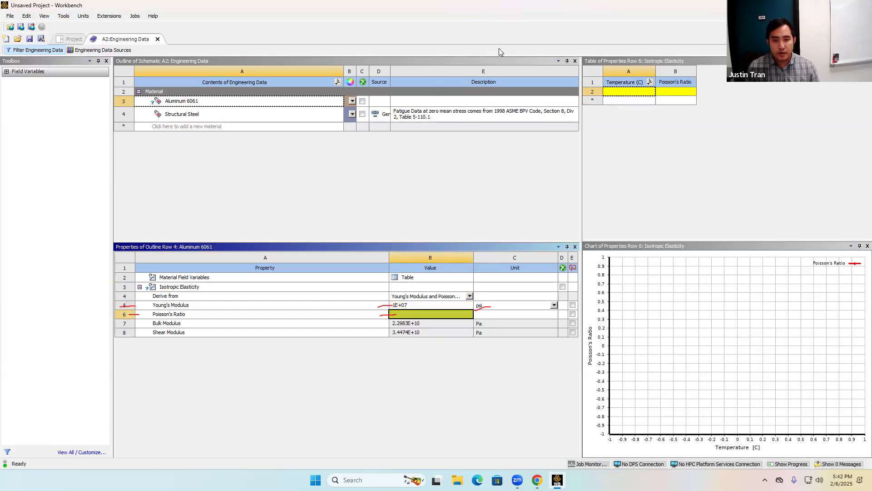
# Set Aluminum 6061's Poisson's Ratio to 0.33, as given in the activity PDF.
pyautogui.click(500, 48)
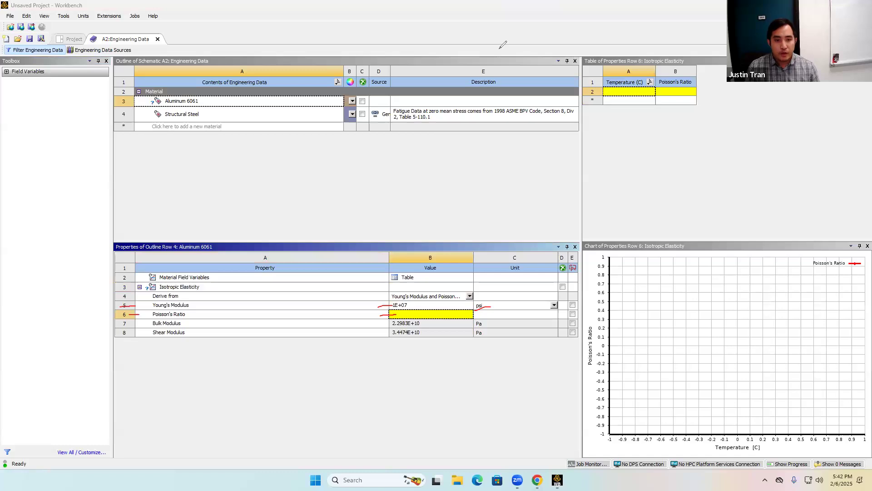
pyautogui.click(466, 316)
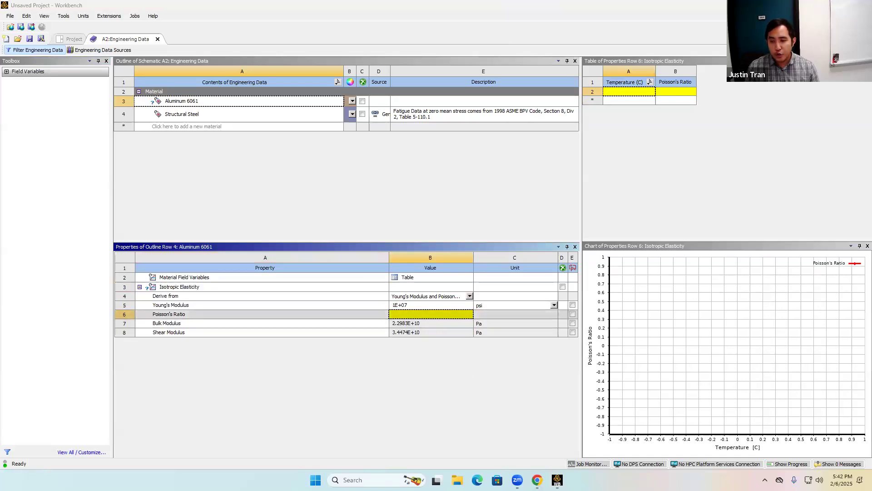
pyautogui.click(537, 480)
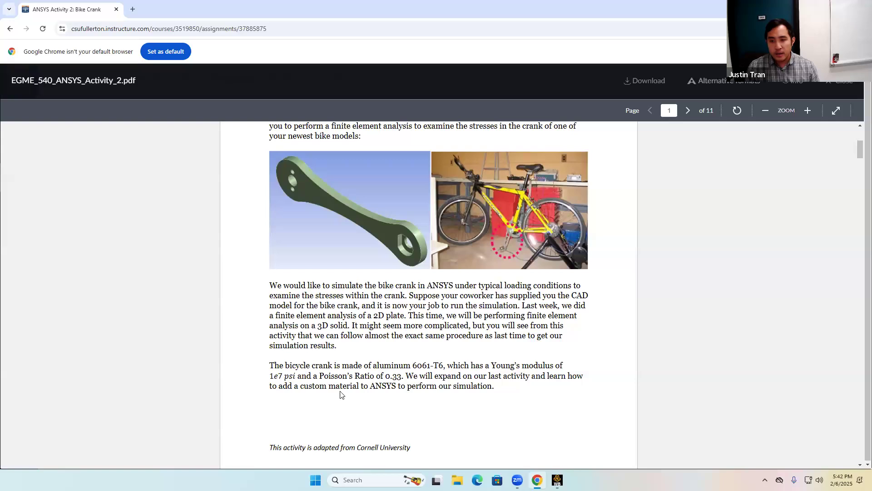
pyautogui.click(557, 479)
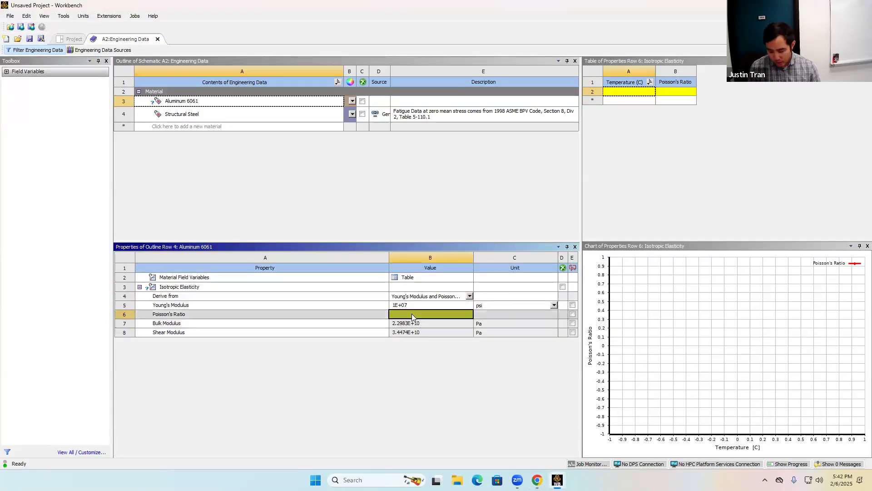
pyautogui.write('0.33')
pyautogui.press('Return')
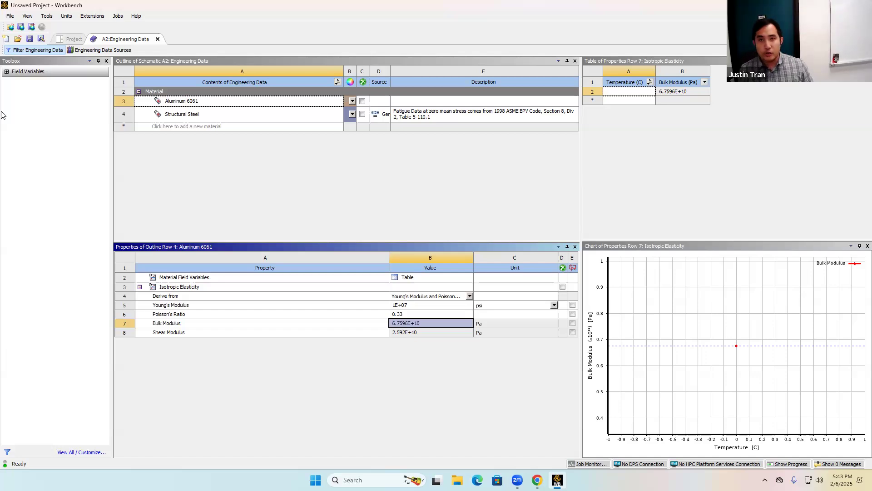
# Close Engineering Data and open the Static Structural system's Model cell in Mechanical.
pyautogui.click(158, 39)
pyautogui.click(165, 128)
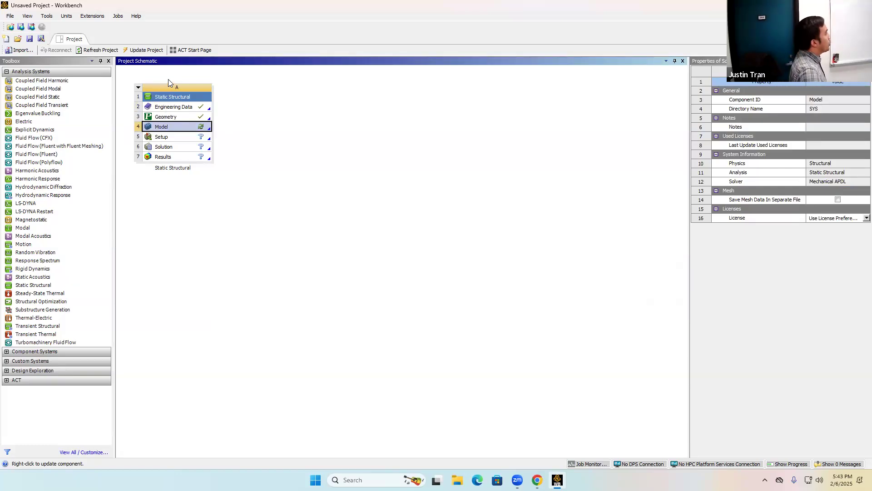
pyautogui.doubleClick(179, 130)
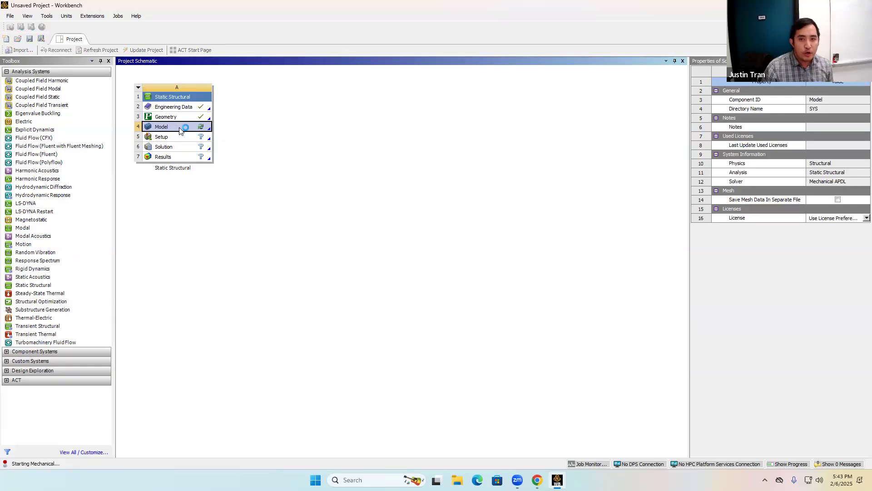
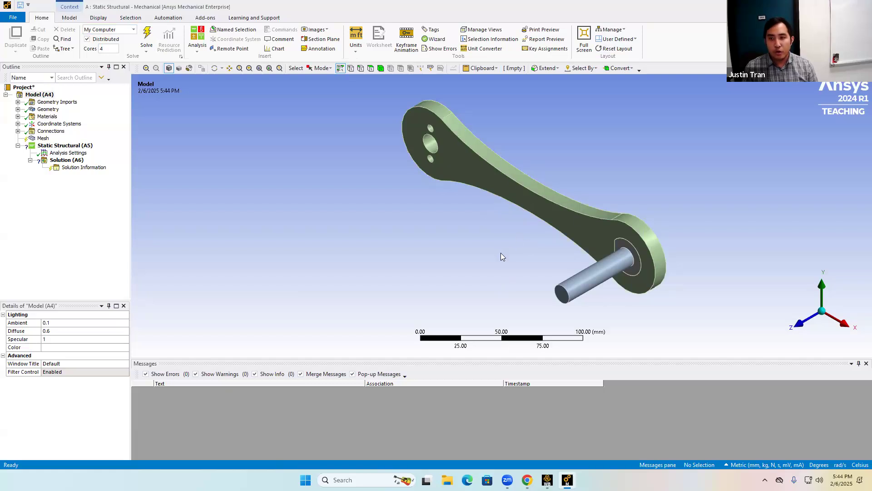
# Orbit the bike crank assembly to inspect its geometry, and review the crank description in the activity PDF.
pyautogui.rightClick(642, 171)
pyautogui.click(555, 165)
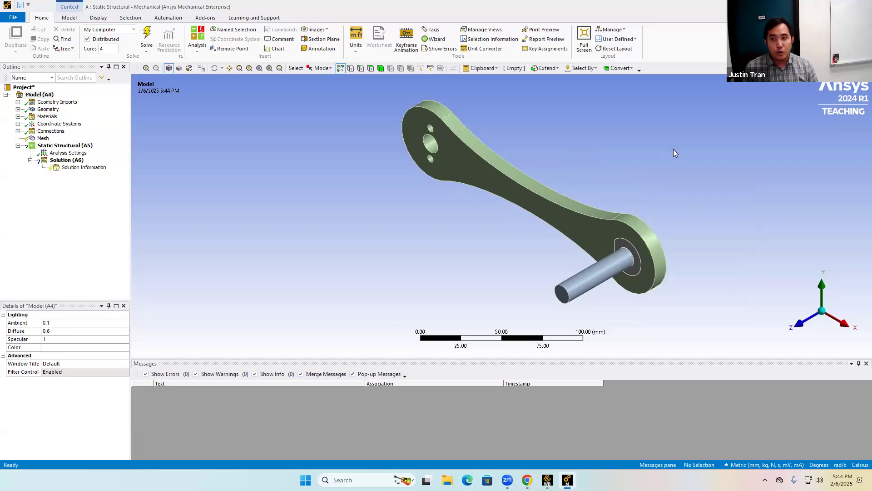
pyautogui.moveTo(541, 151); pyautogui.dragTo(701, 153, button='middle')
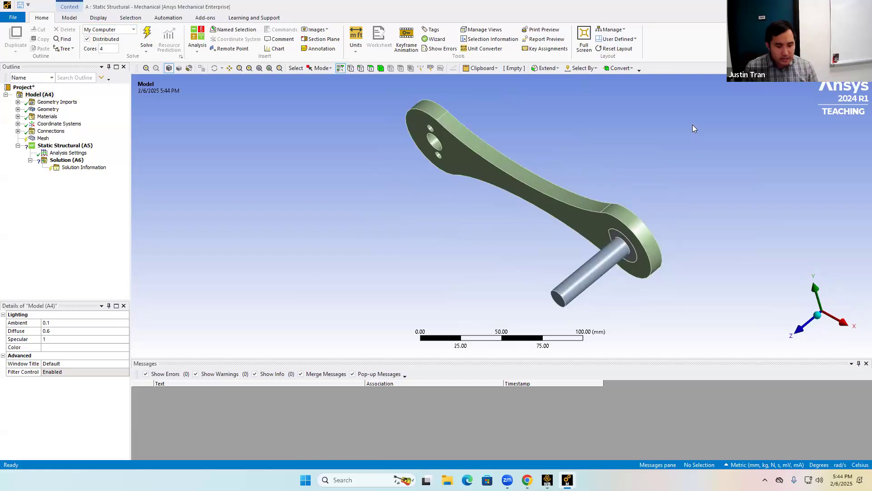
pyautogui.keyDown('ctrl'); pyautogui.moveTo(671, 216); pyautogui.dragTo(697, 186, button='middle'); pyautogui.keyUp('ctrl')
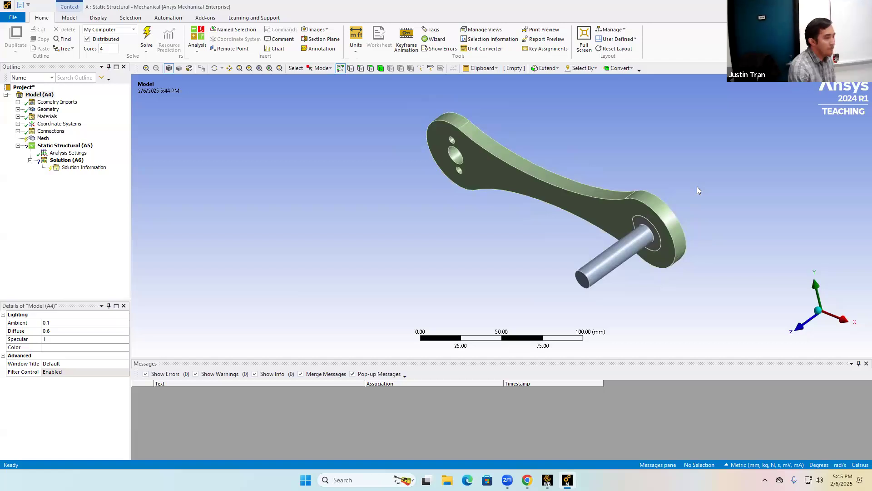
pyautogui.moveTo(636, 197); pyautogui.dragTo(555, 143, button='middle')
pyautogui.moveTo(459, 132); pyautogui.dragTo(500, 138, button='middle')
pyautogui.moveTo(723, 198); pyautogui.dragTo(700, 209, button='middle')
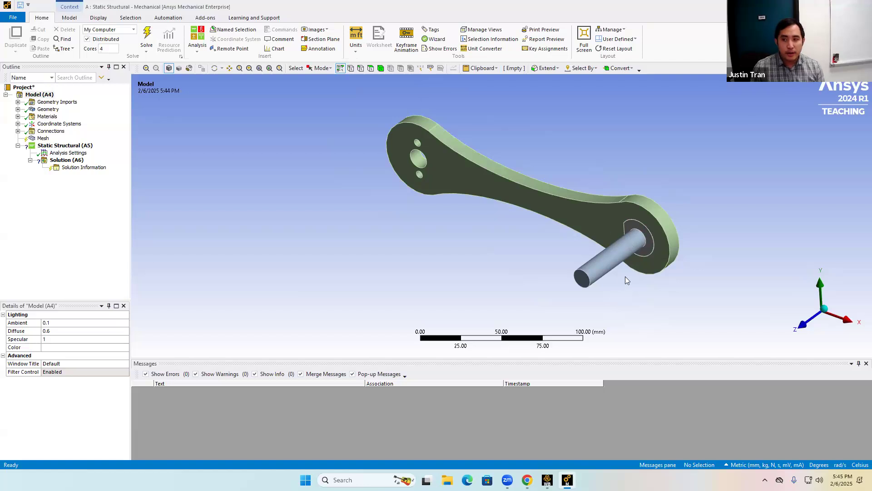
pyautogui.hotkey('alt', 'Tab')
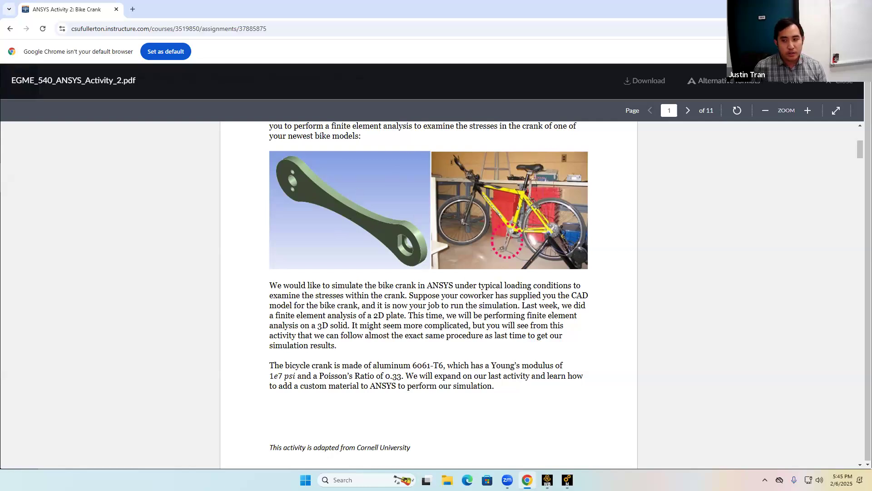
pyautogui.hotkey('alt', 'Tab')
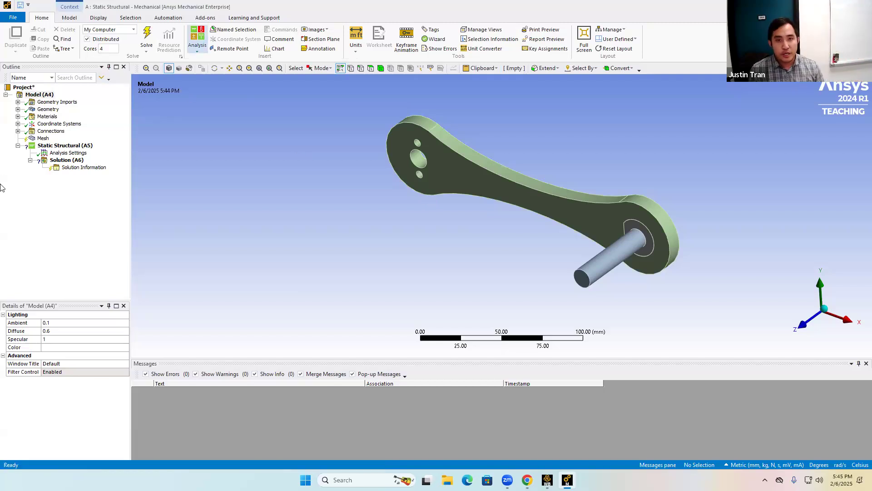
# Expand the Geometry branch and select each imported body to identify the crank, pedal and connector parts.
pyautogui.click(18, 102)
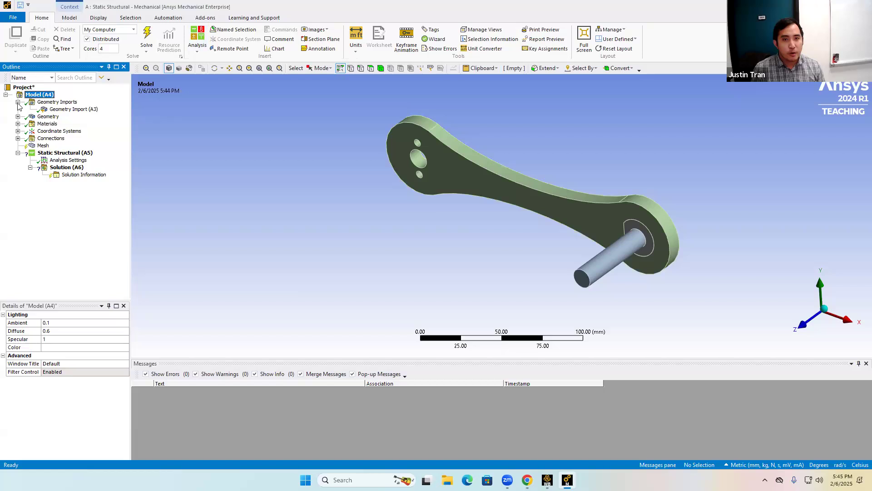
pyautogui.click(17, 102)
pyautogui.click(18, 109)
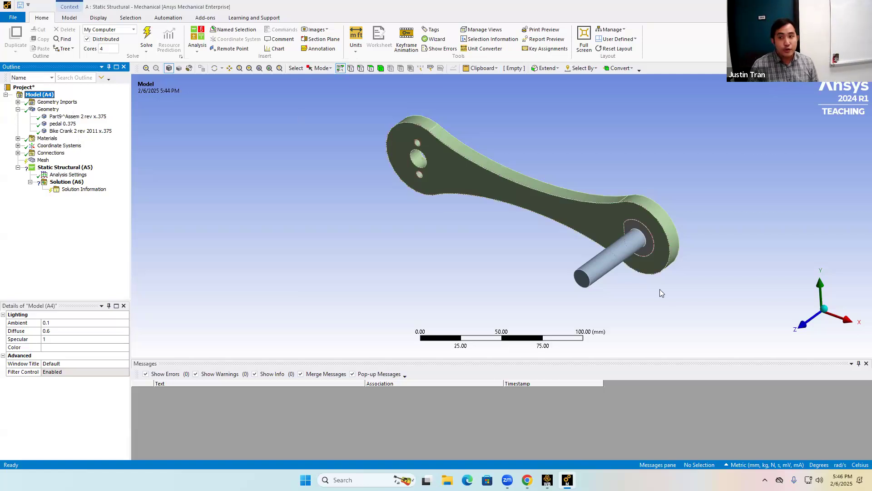
pyautogui.moveTo(685, 201); pyautogui.dragTo(689, 182, button='middle')
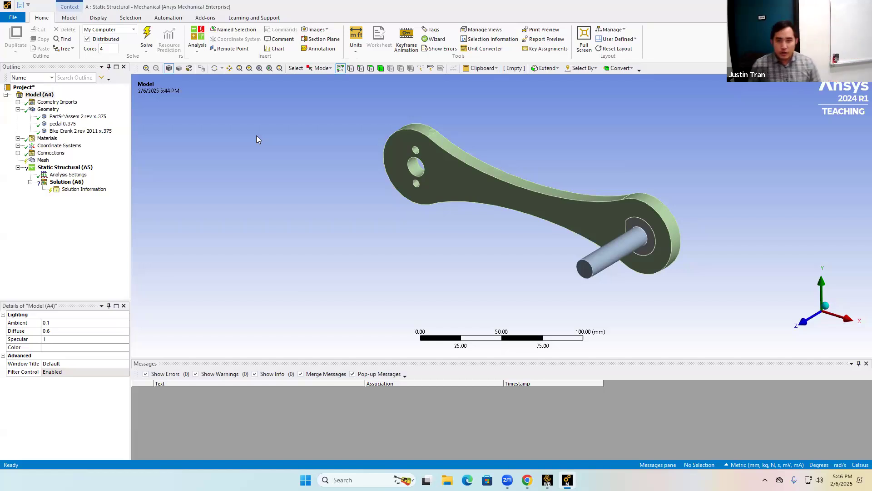
pyautogui.click(69, 118)
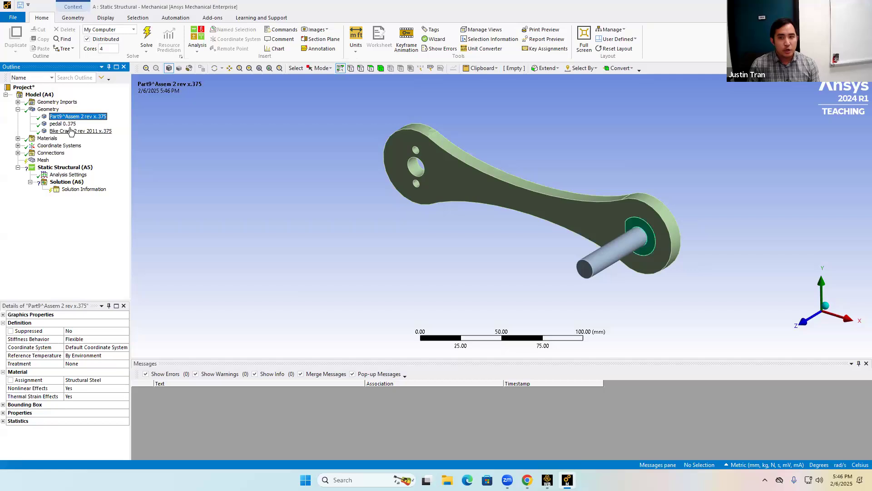
pyautogui.click(68, 131)
pyautogui.click(67, 125)
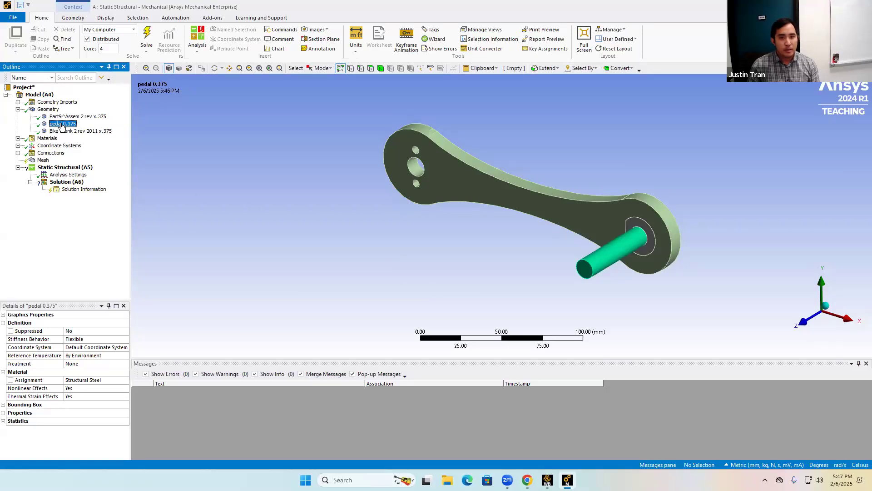
# Suppress the pedal 0.375 body so it is excluded from the analysis.
pyautogui.click(18, 109)
pyautogui.click(18, 109)
pyautogui.click(66, 124)
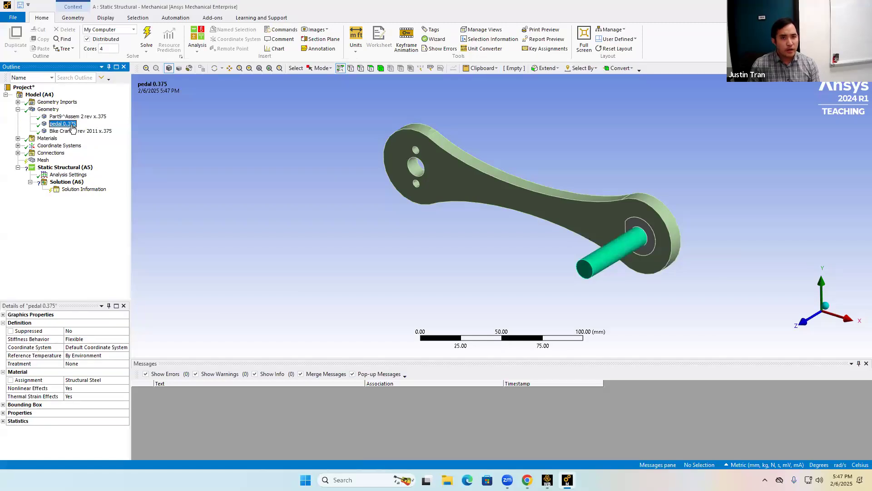
pyautogui.rightClick(72, 127)
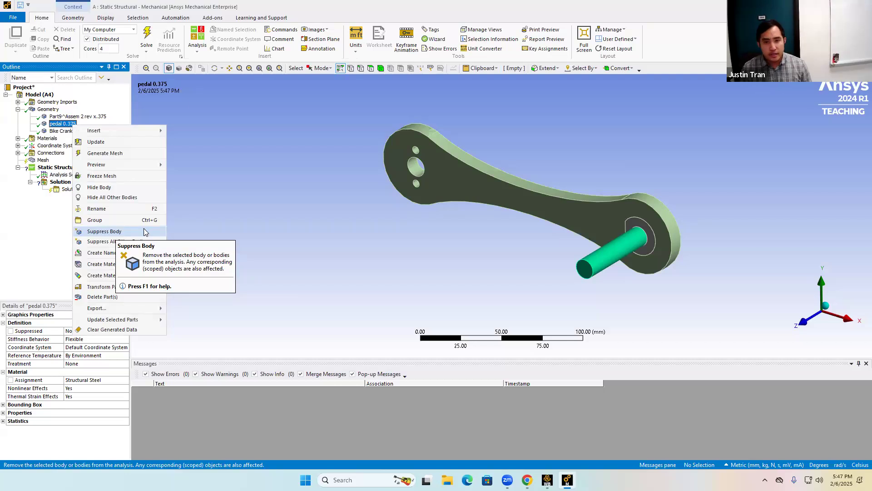
pyautogui.click(105, 232)
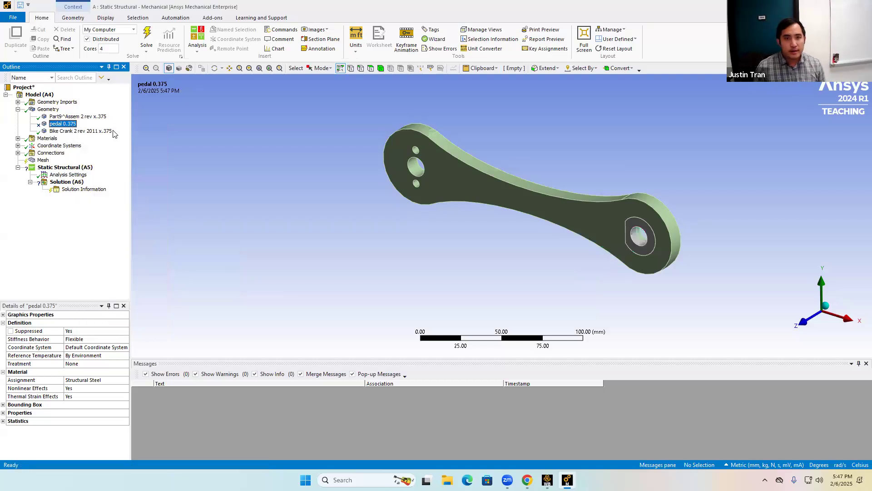
# Suppress the Part9^Assem 2 rev x.375 body as well, leaving only the crank active.
pyautogui.click(102, 117)
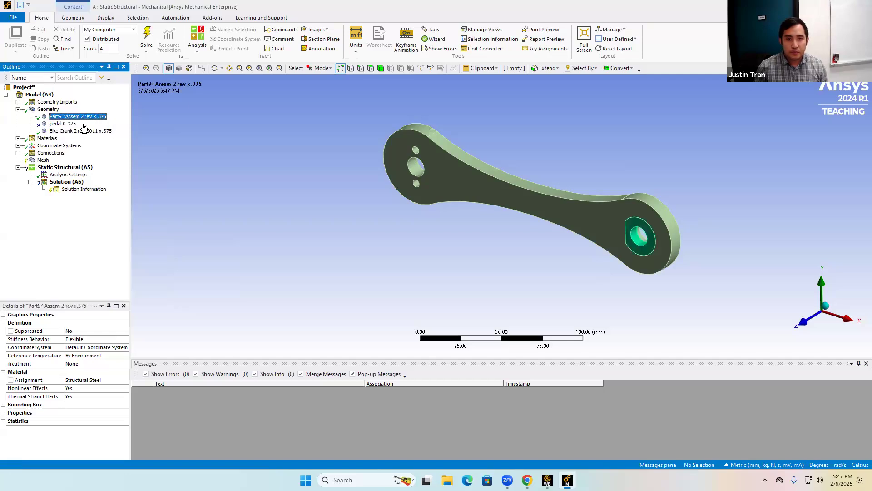
pyautogui.click(63, 124)
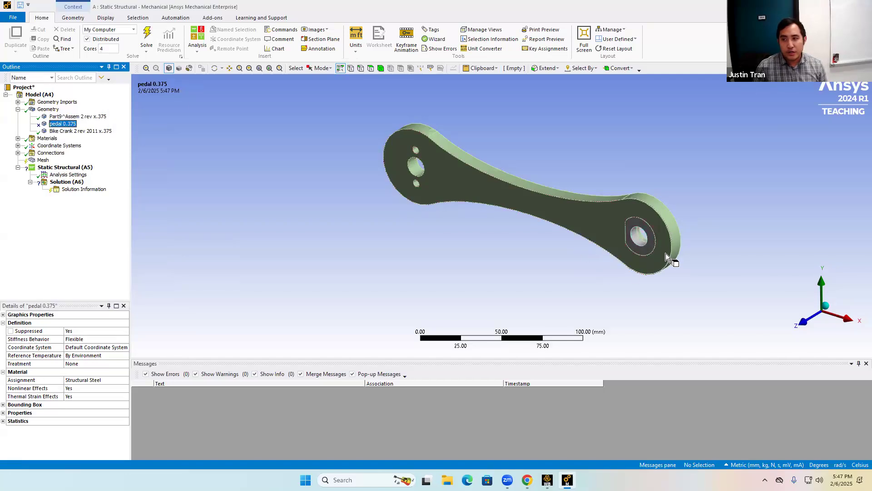
pyautogui.click(91, 118)
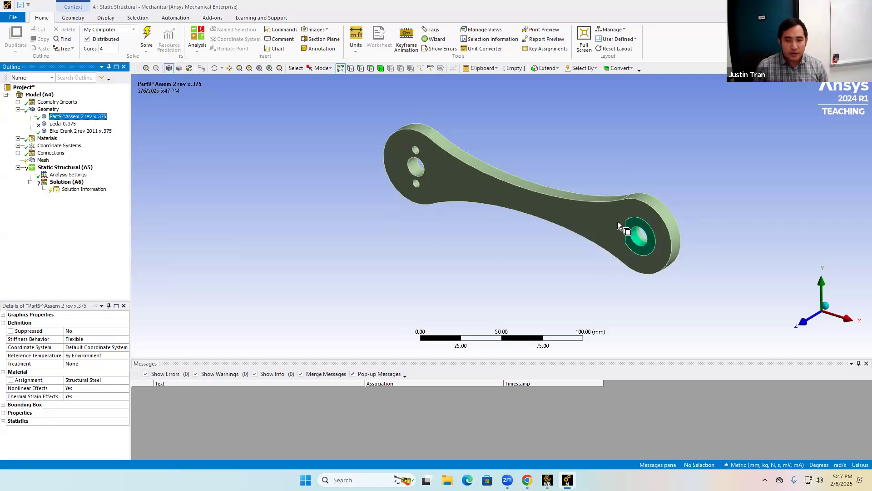
pyautogui.rightClick(76, 117)
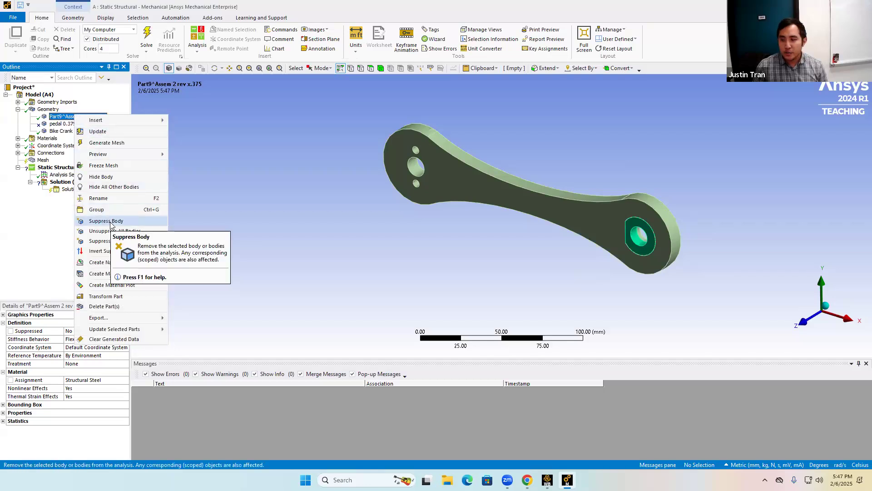
pyautogui.click(110, 221)
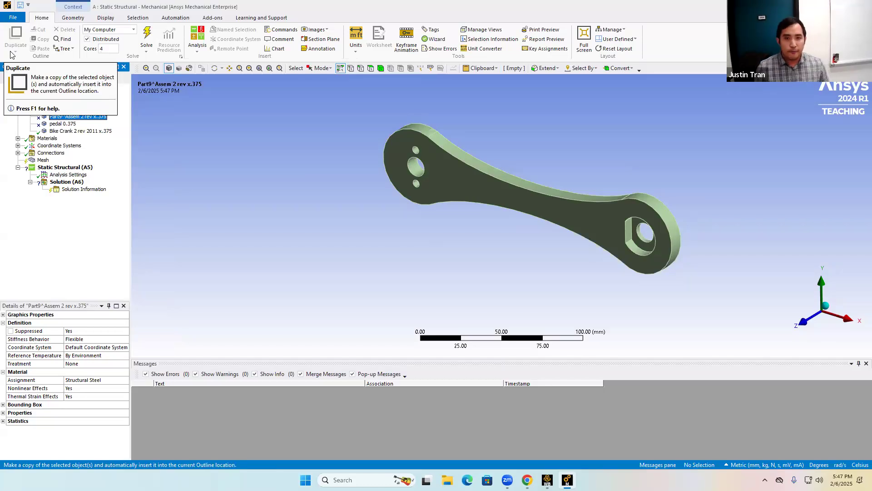
# Unsuppress the Part9^Assem 2 rev x.375 body and suppress it again.
pyautogui.rightClick(83, 119)
pyautogui.rightClick(83, 117)
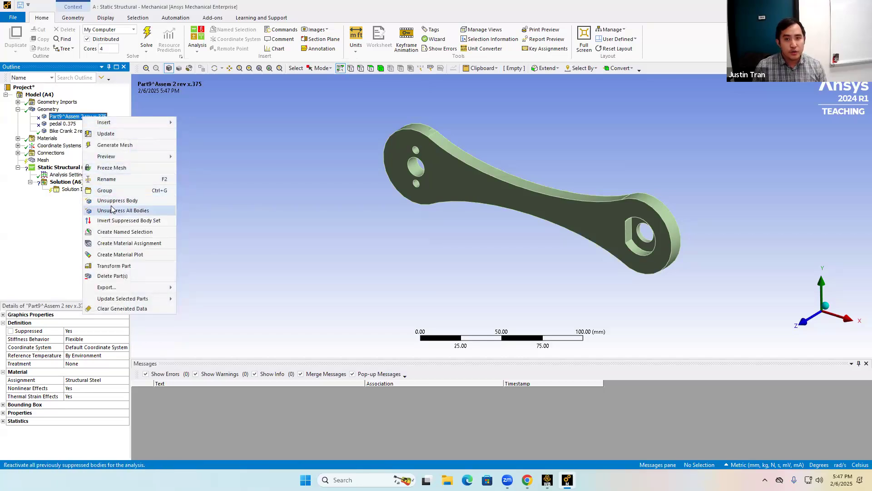
pyautogui.click(113, 200)
pyautogui.rightClick(98, 118)
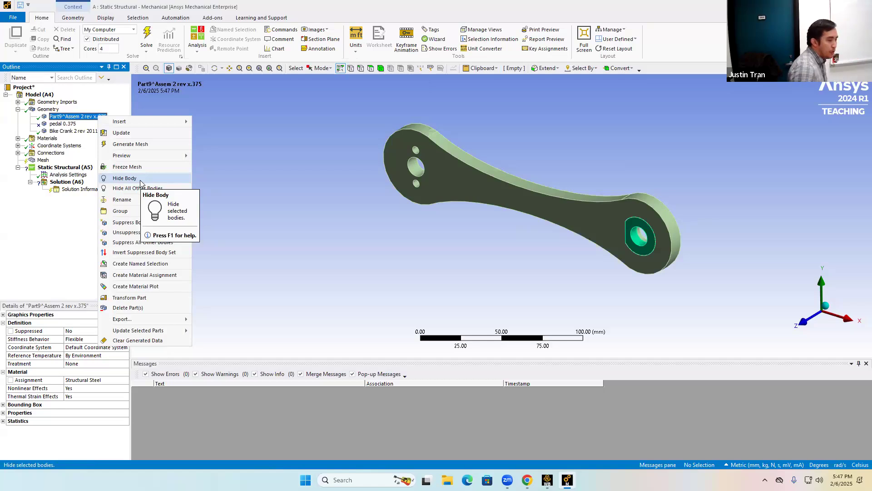
pyautogui.click(130, 222)
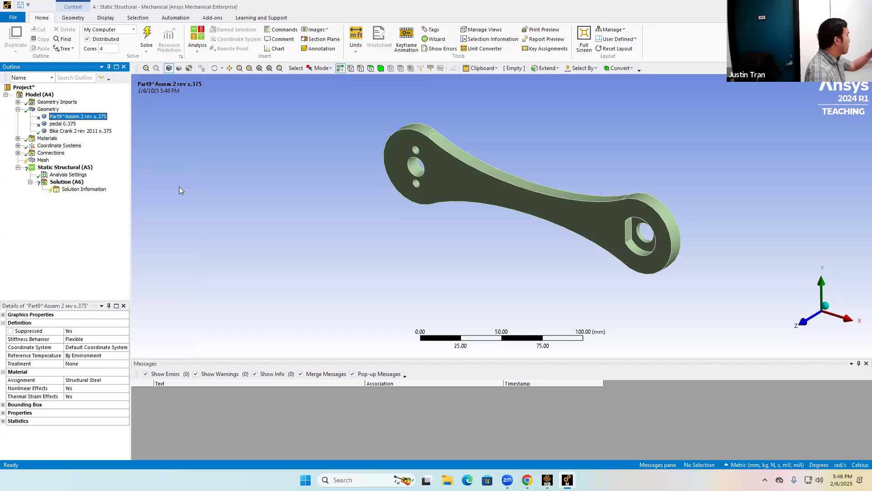
# Assign Aluminum 6061 as the material of the Bike Crank 2 rev 2011 x.375 body.
pyautogui.click(104, 131)
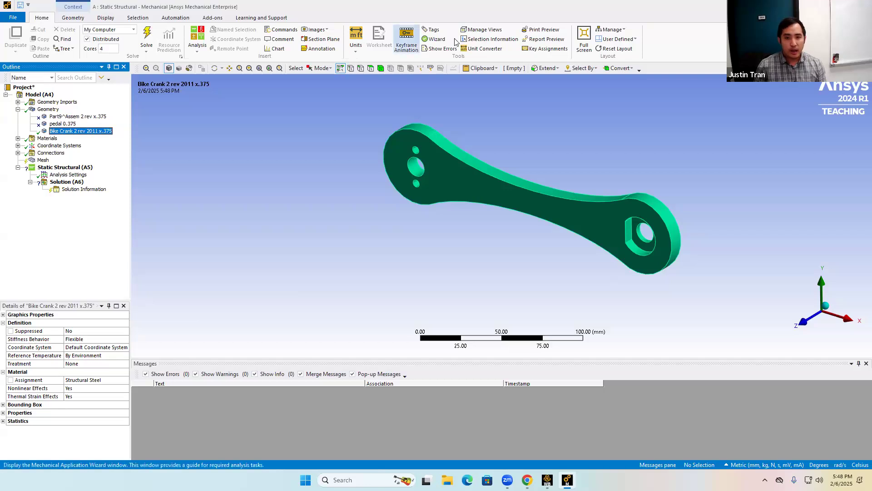
pyautogui.moveTo(30, 384)
pyautogui.mouseDown()
pyautogui.moveTo(113, 384)
pyautogui.moveTo(31, 375)
pyautogui.mouseUp()
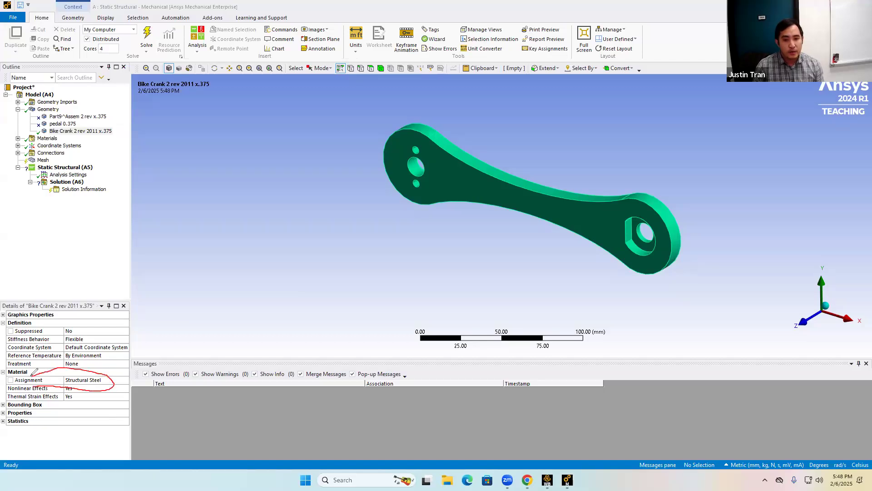
pyautogui.click(104, 382)
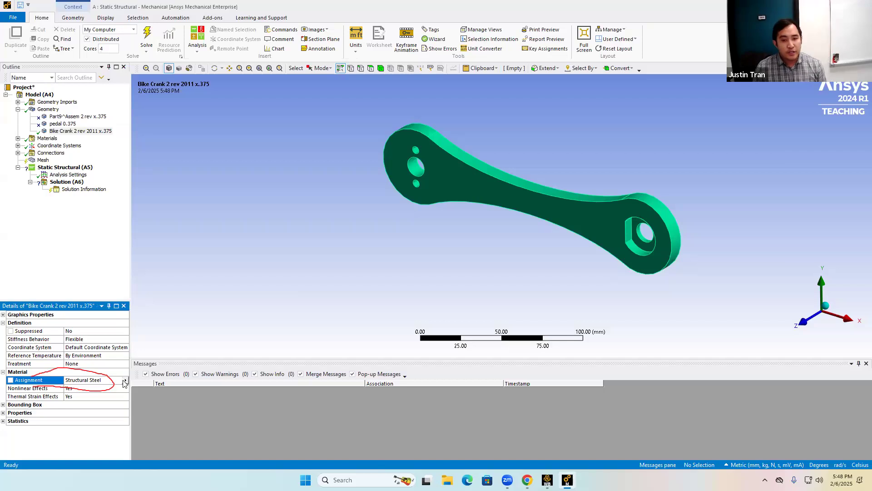
pyautogui.click(125, 380)
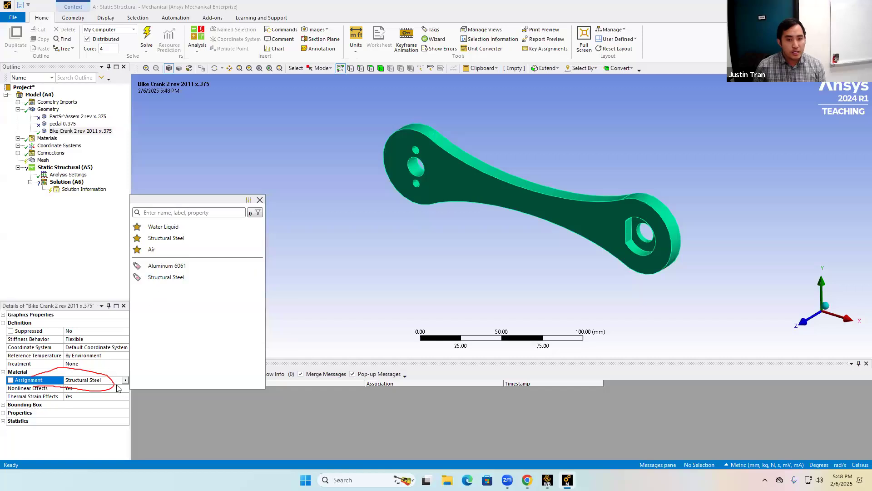
pyautogui.click(168, 266)
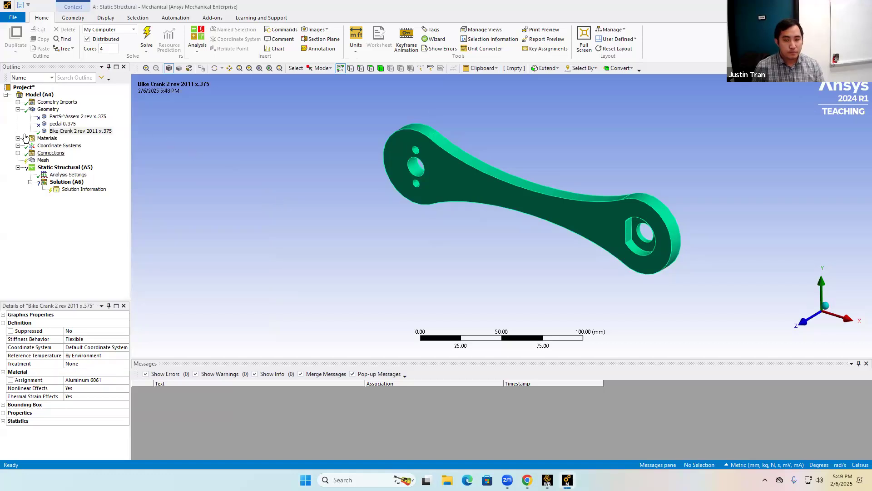
# Generate the default mesh for the crank body.
pyautogui.click(18, 109)
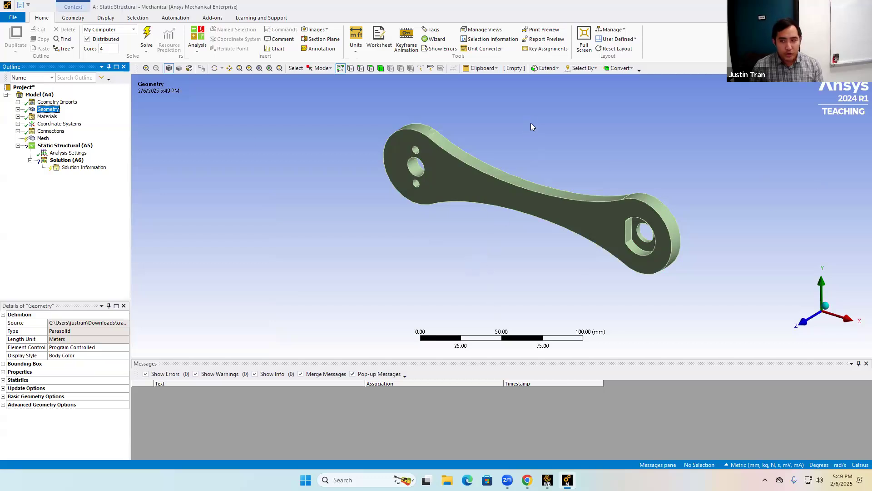
pyautogui.moveTo(510, 97); pyautogui.dragTo(526, 111, button='middle')
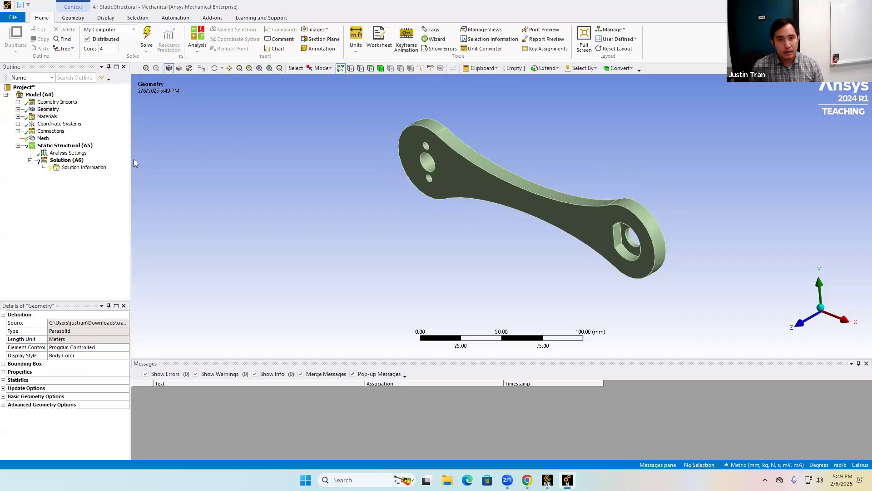
pyautogui.rightClick(44, 140)
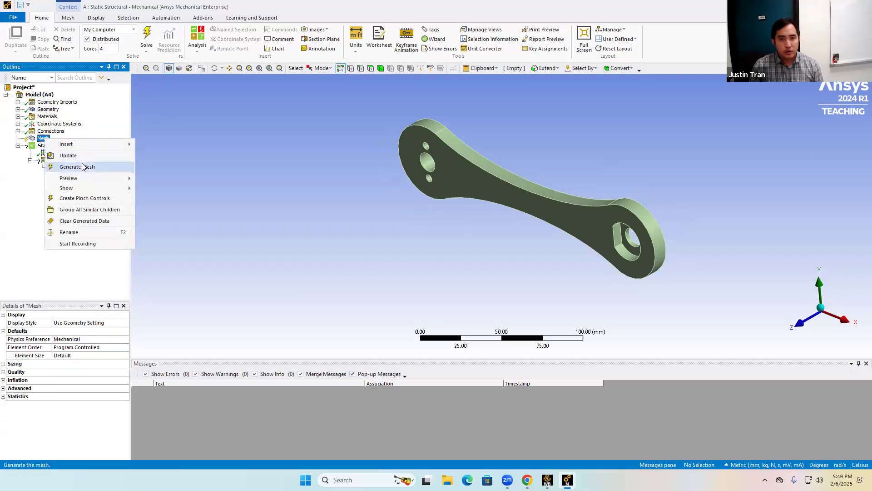
pyautogui.click(77, 167)
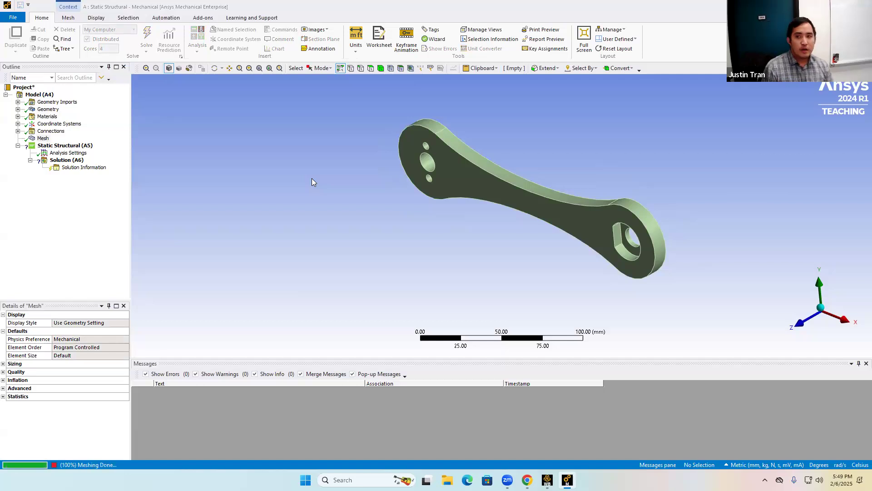
# Examine the generated mesh and the node and element counts in the mesh Statistics.
pyautogui.moveTo(553, 249)
pyautogui.mouseDown(button='middle')
pyautogui.moveTo(508, 228)
pyautogui.moveTo(502, 238)
pyautogui.moveTo(564, 245)
pyautogui.moveTo(533, 232)
pyautogui.moveTo(510, 266)
pyautogui.moveTo(482, 243)
pyautogui.moveTo(520, 236)
pyautogui.moveTo(564, 252)
pyautogui.moveTo(540, 245)
pyautogui.mouseUp(button='middle')
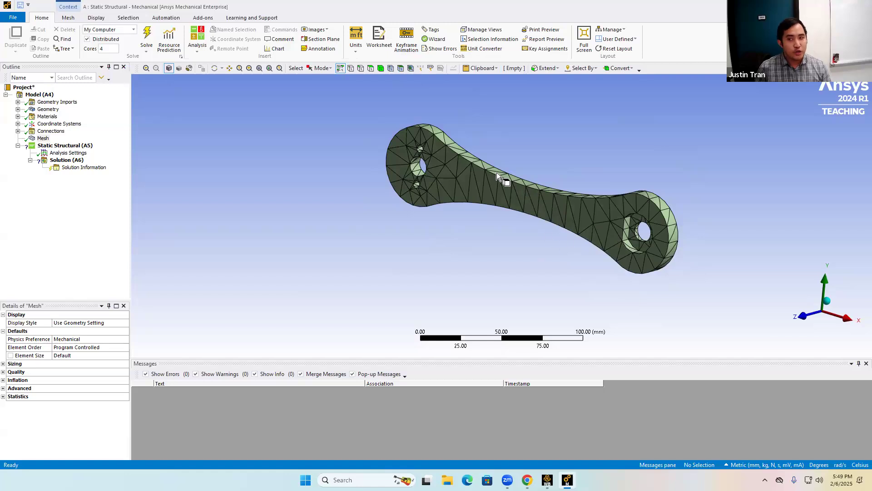
pyautogui.click(10, 395)
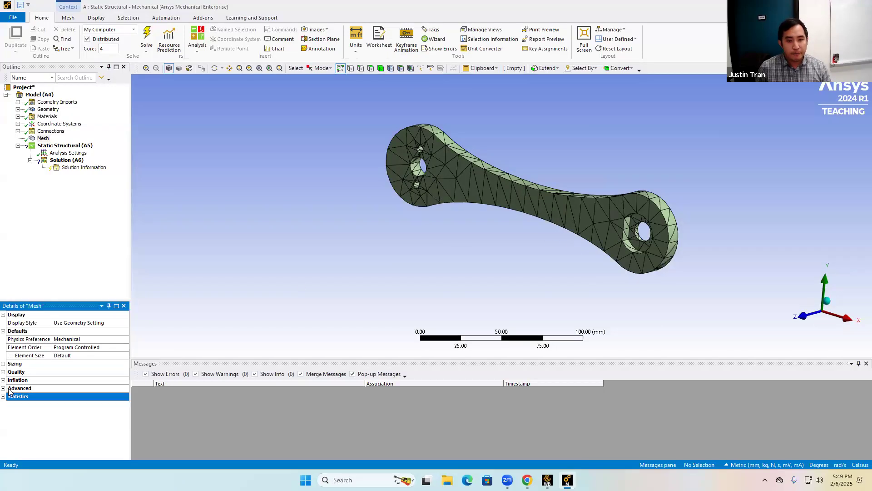
pyautogui.click(3, 396)
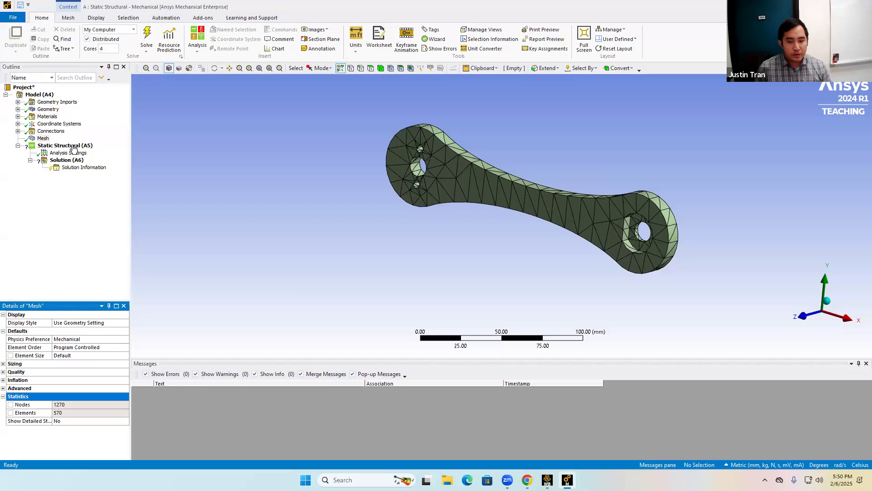
pyautogui.click(43, 139)
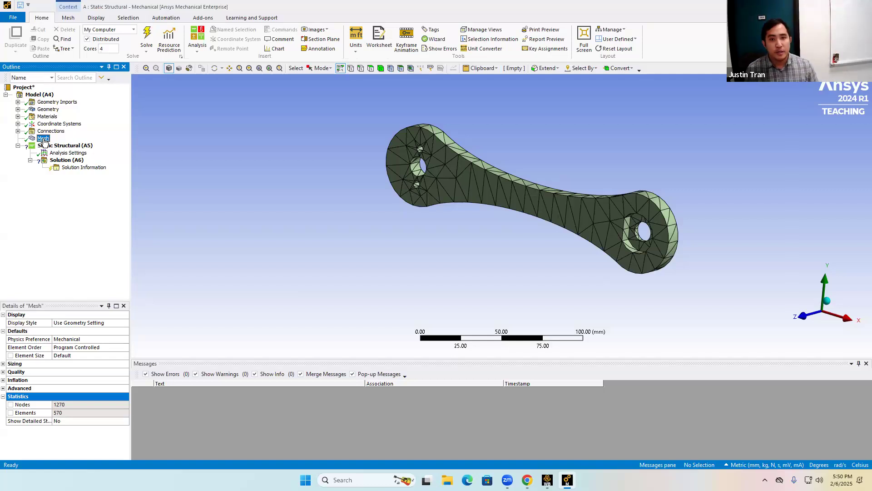
# Insert a Body Sizing mesh control and scope it to the crank body.
pyautogui.rightClick(44, 140)
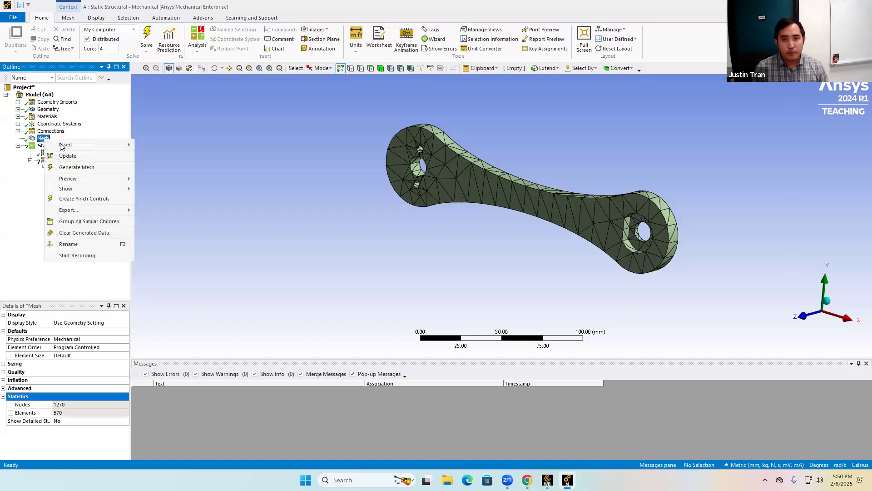
pyautogui.moveTo(68, 146)
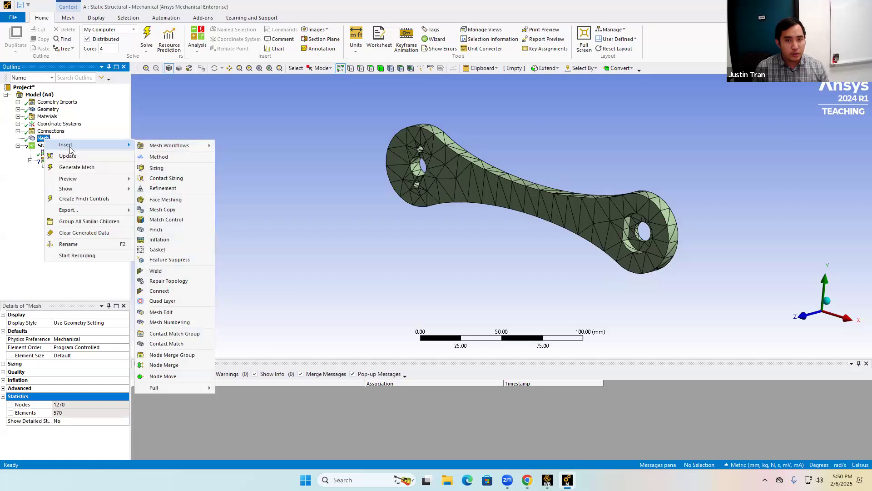
pyautogui.click(190, 171)
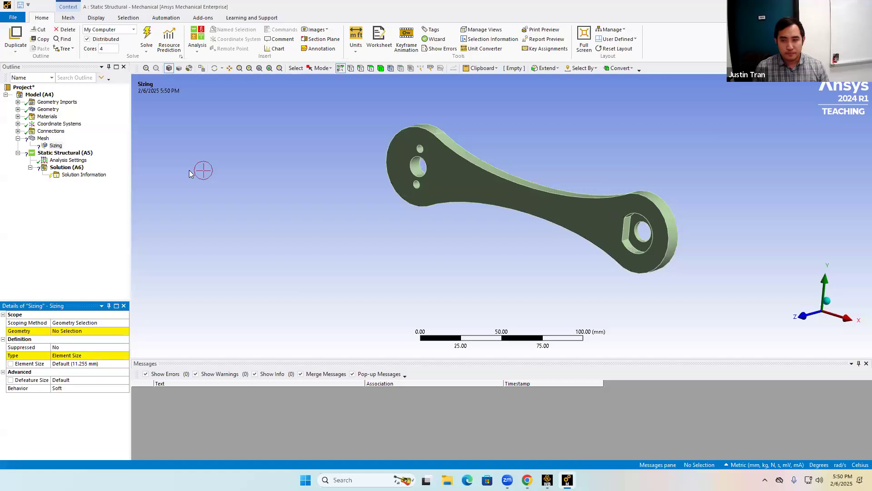
pyautogui.moveTo(613, 116); pyautogui.dragTo(563, 139, button='middle')
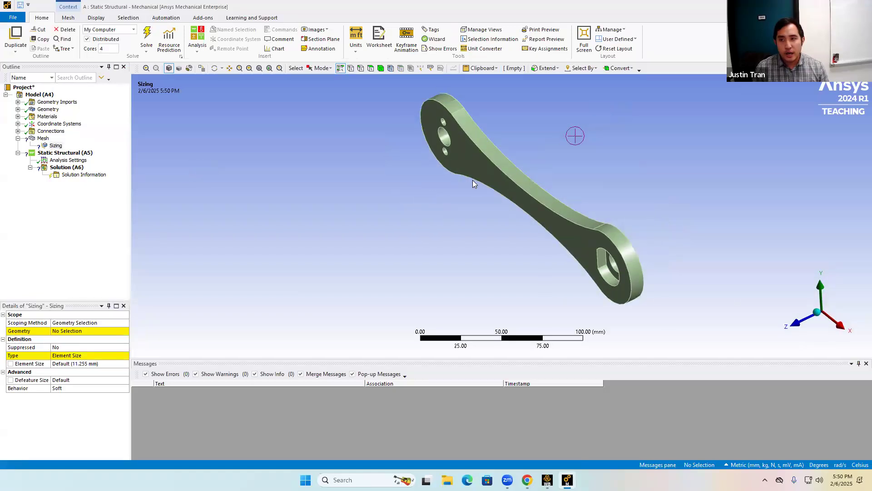
pyautogui.click(510, 168)
pyautogui.click(301, 193)
pyautogui.click(381, 67)
pyautogui.click(494, 163)
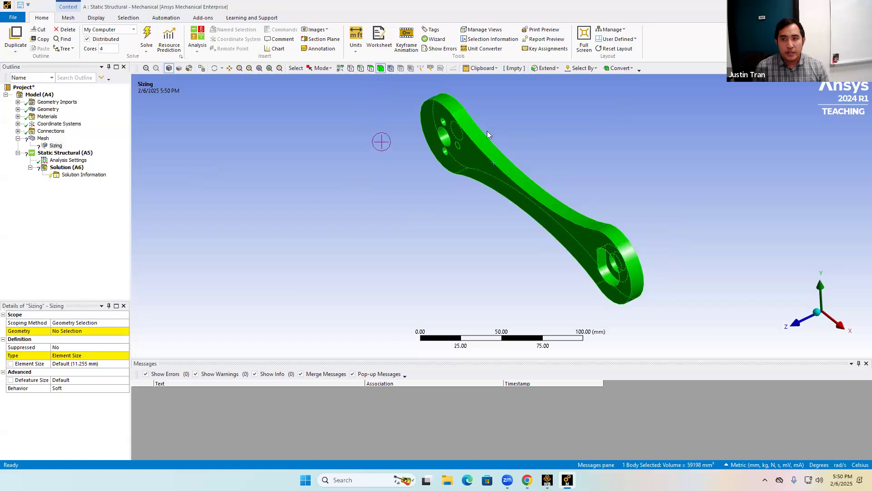
pyautogui.click(406, 236)
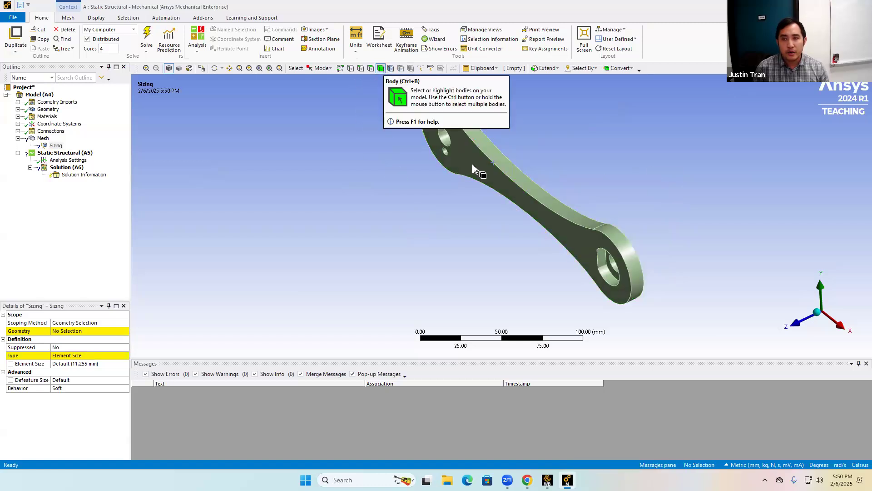
pyautogui.click(547, 189)
pyautogui.click(73, 332)
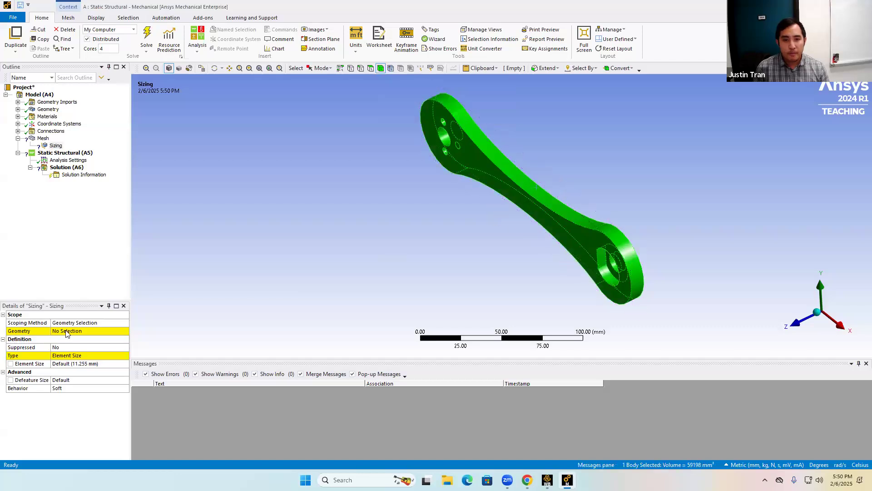
pyautogui.click(61, 331)
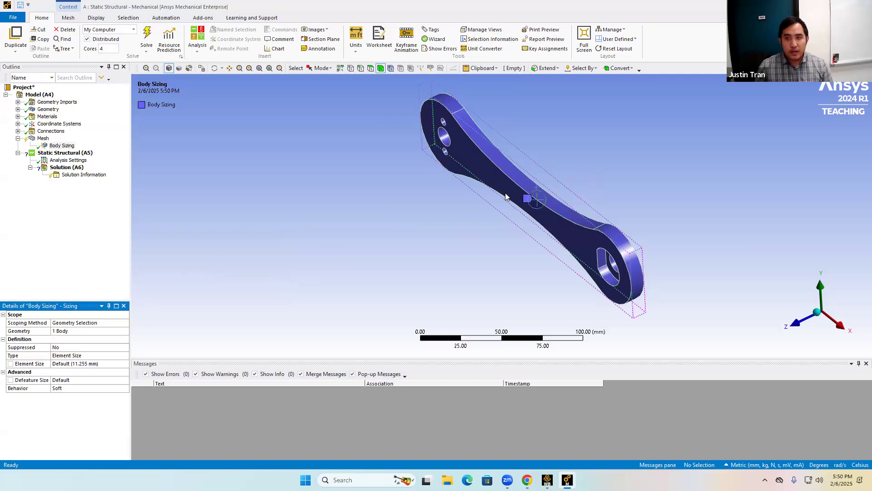
# Insert a mesh Method control and scope it to the crank body.
pyautogui.rightClick(44, 140)
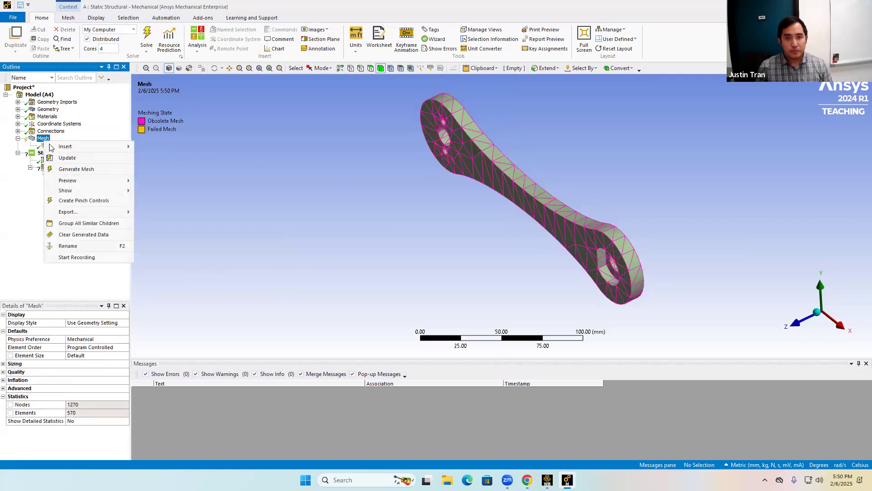
pyautogui.moveTo(66, 146)
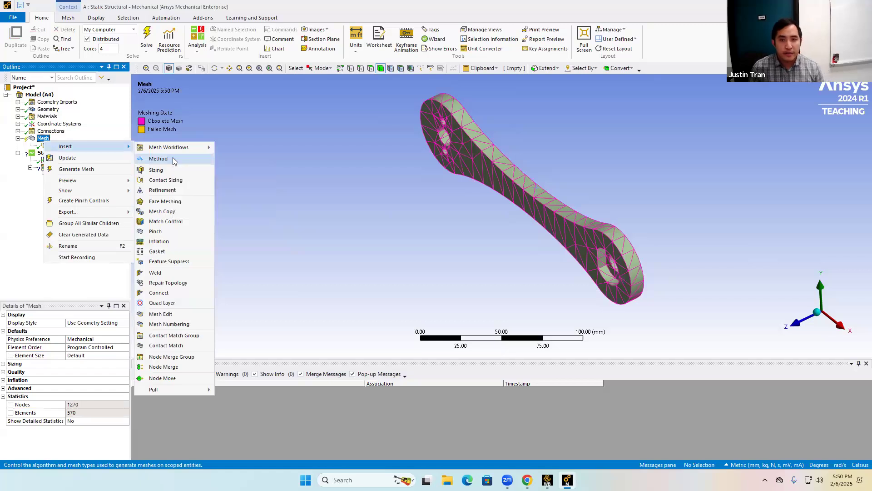
pyautogui.click(173, 159)
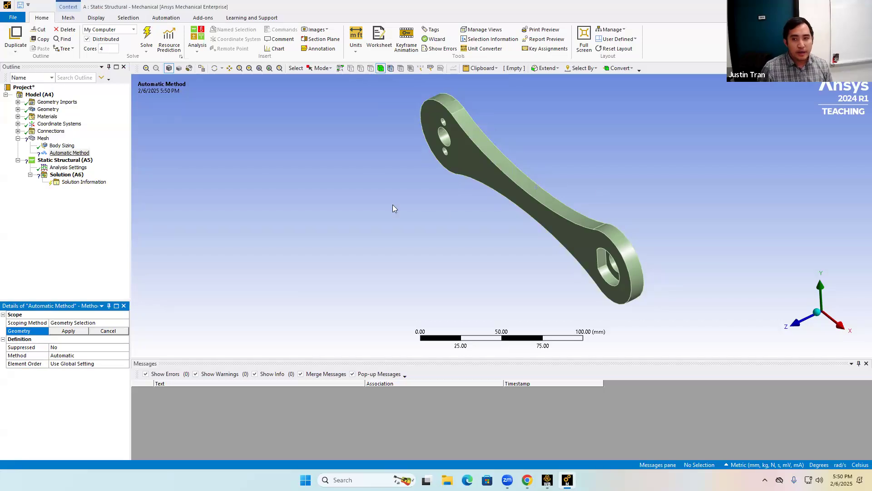
pyautogui.click(532, 211)
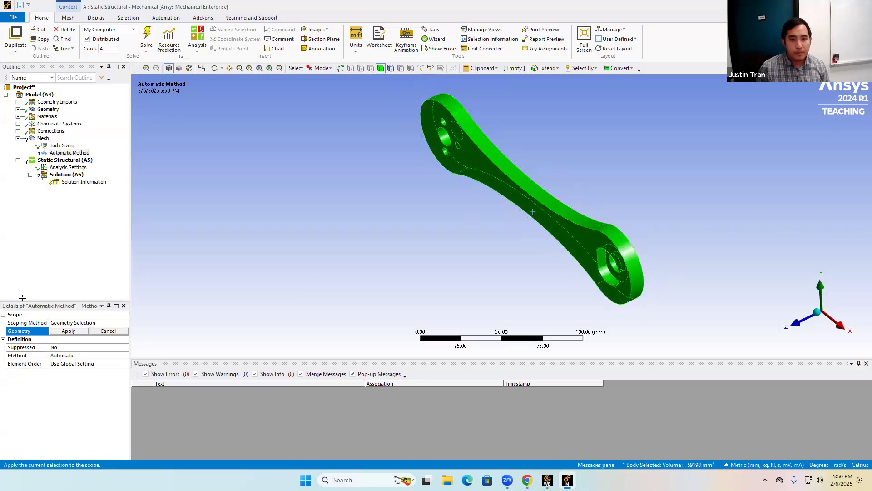
pyautogui.click(70, 332)
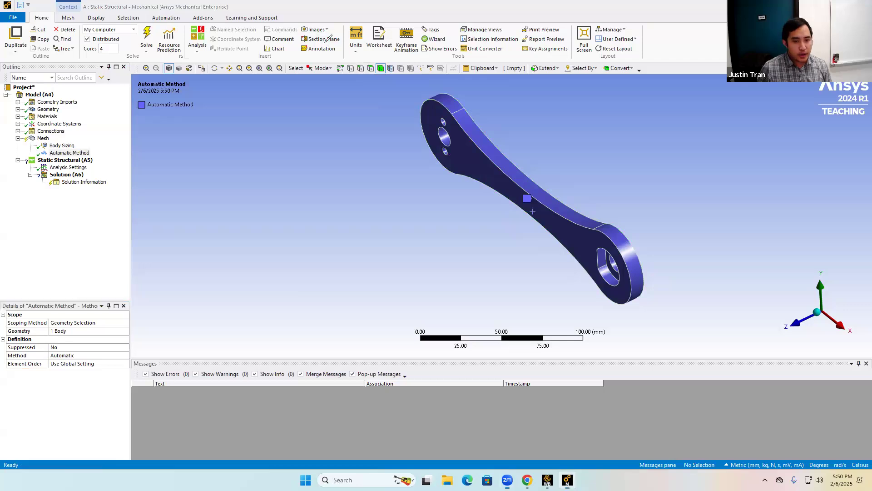
# Review the available Method and Element Order options of the mesh method control.
pyautogui.moveTo(48, 358); pyautogui.dragTo(97, 367)
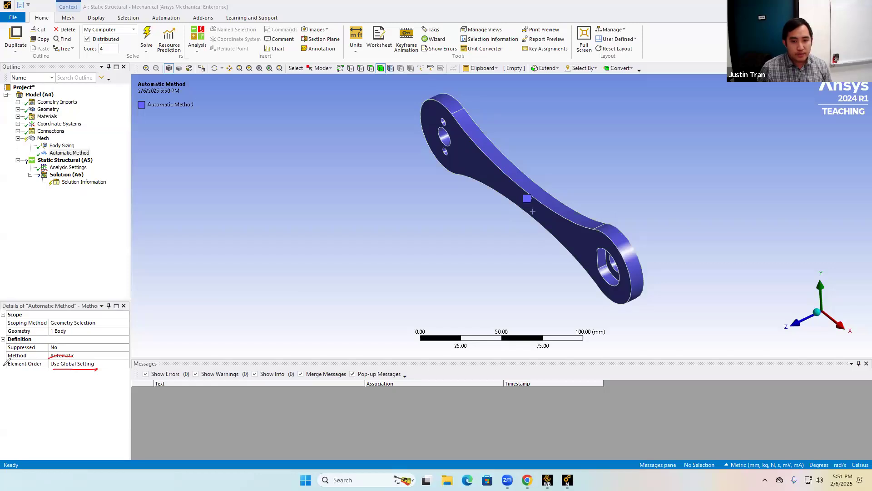
pyautogui.click(68, 355)
pyautogui.click(114, 355)
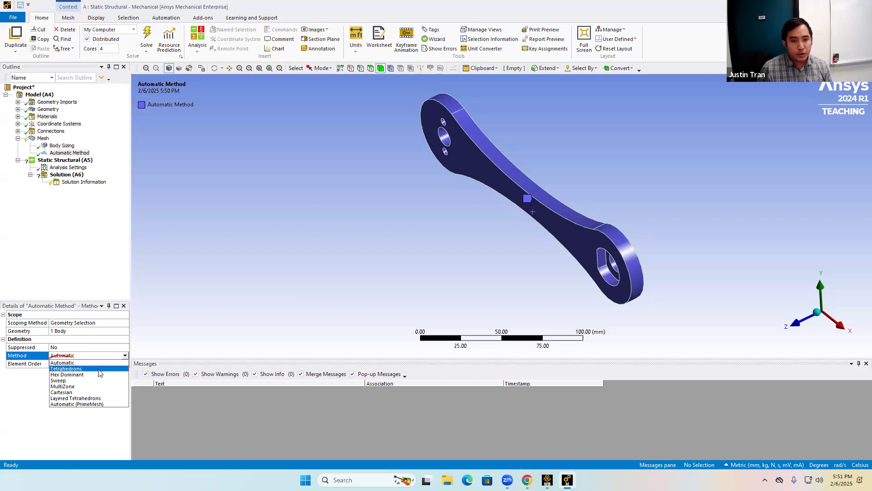
pyautogui.click(306, 268)
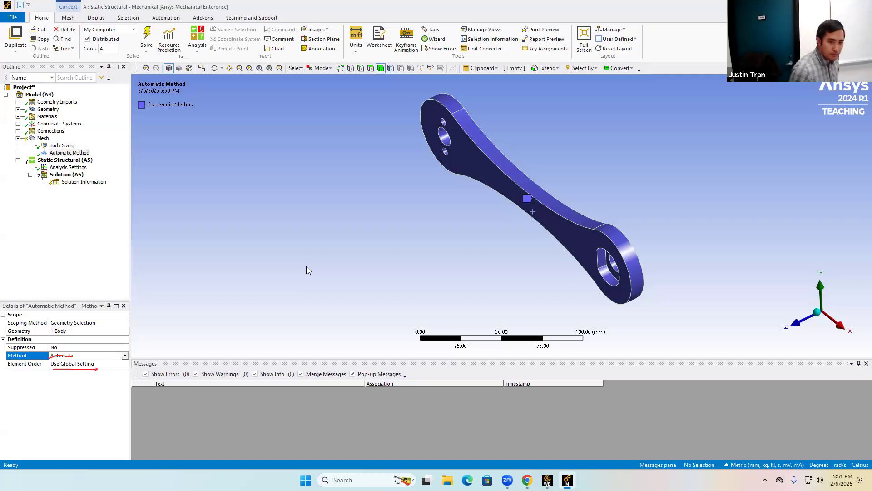
pyautogui.click(126, 366)
pyautogui.click(125, 364)
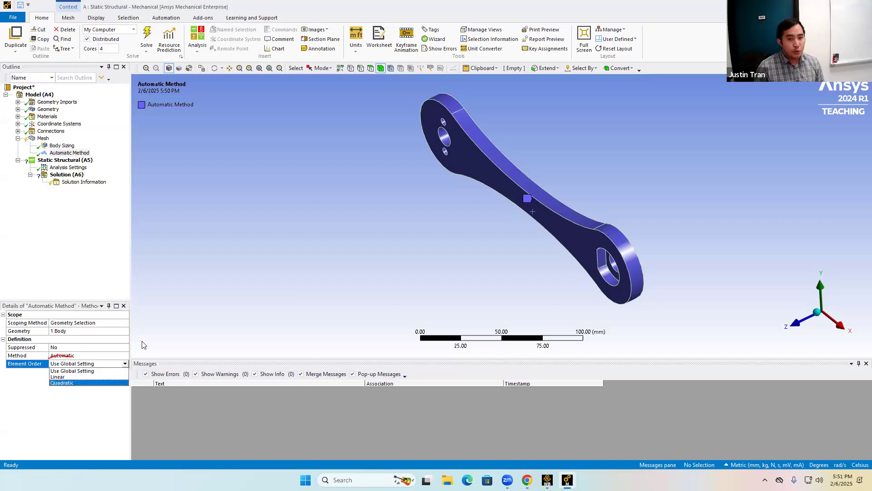
pyautogui.click(198, 306)
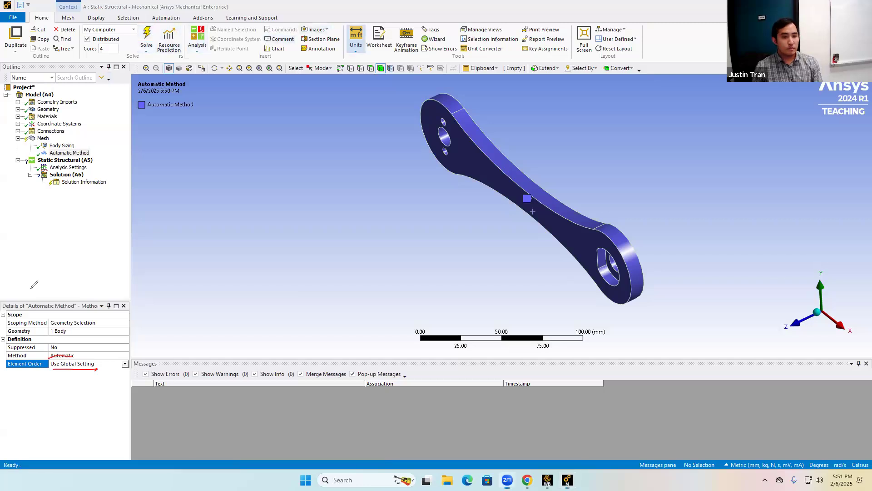
pyautogui.press('Escape')
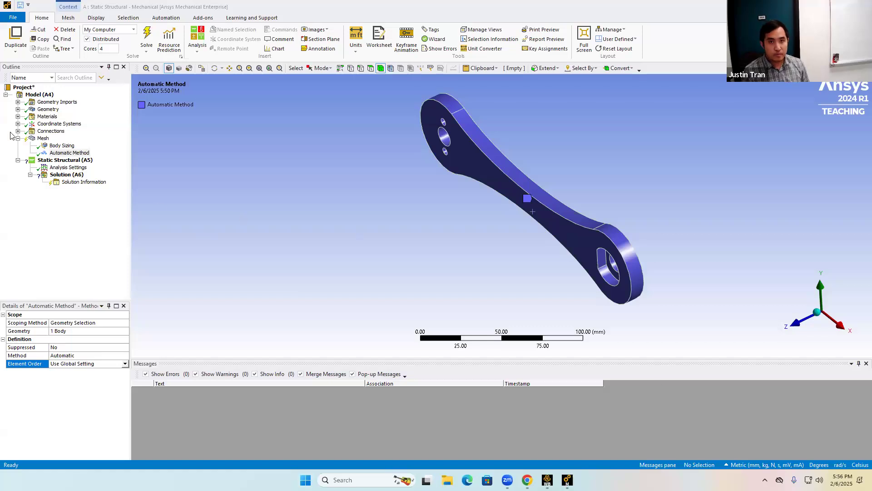
# Set the Body Sizing element size to 5.0 mm.
pyautogui.click(62, 145)
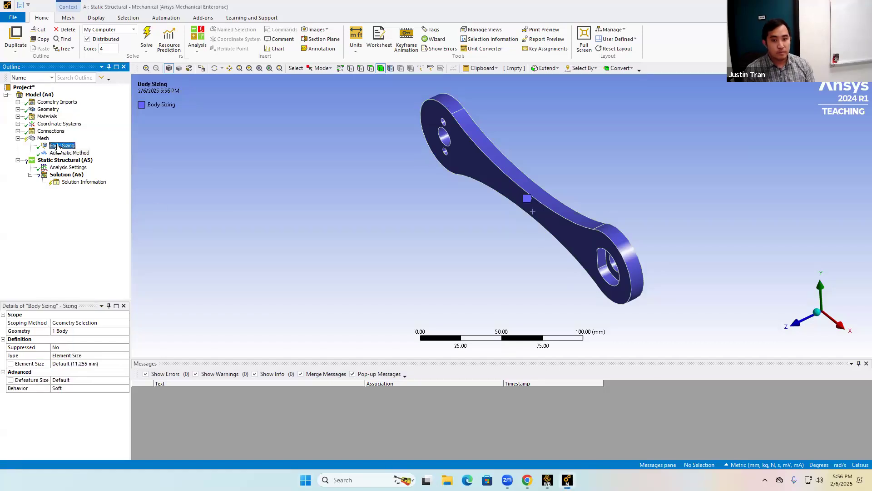
pyautogui.click(95, 363)
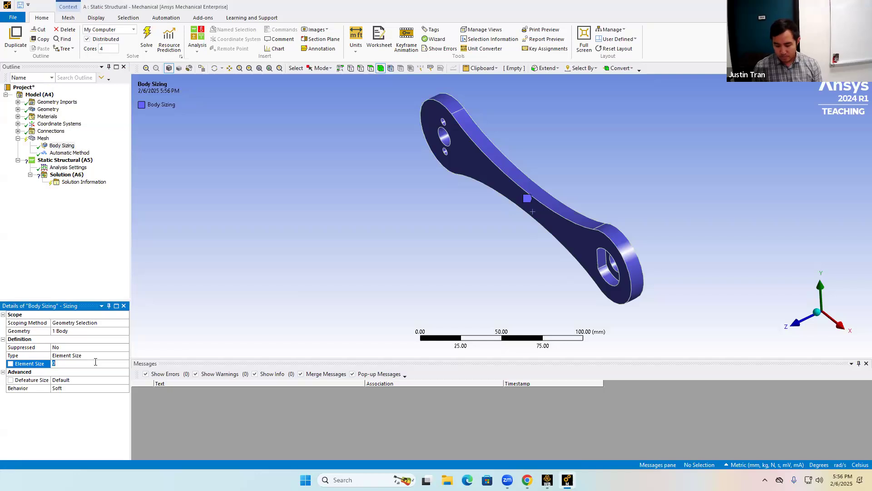
# Set the mesh method to Hex Dominant with Quadratic element order.
pyautogui.click(74, 154)
pyautogui.click(120, 356)
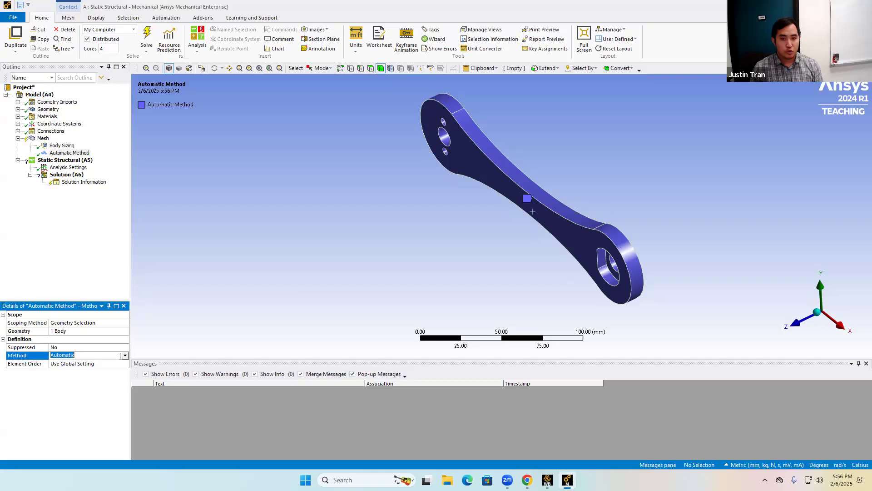
pyautogui.click(124, 355)
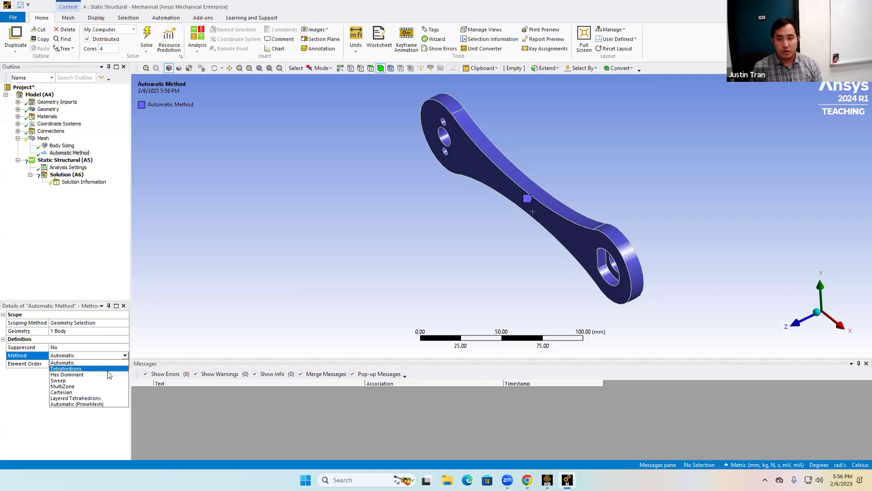
pyautogui.click(106, 374)
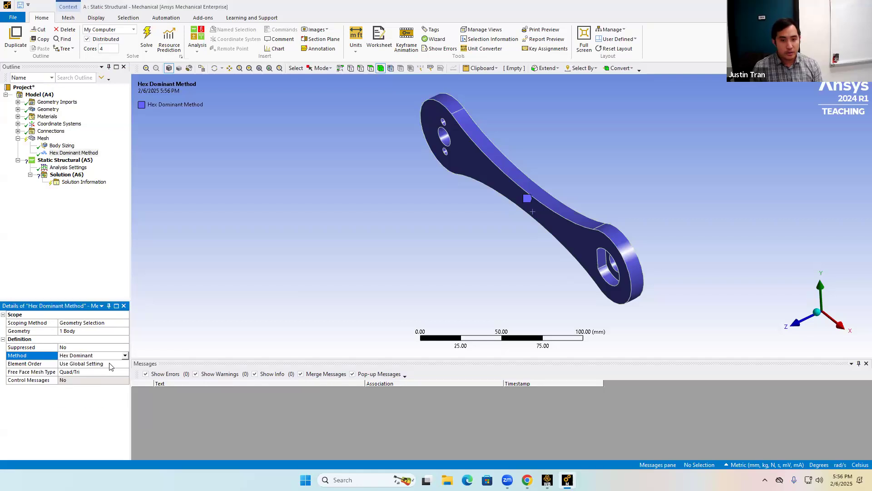
pyautogui.click(110, 364)
pyautogui.click(125, 363)
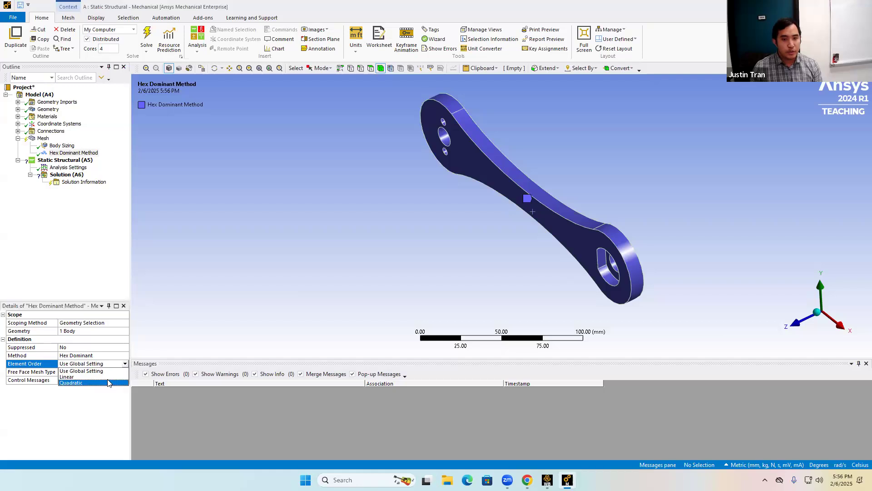
pyautogui.click(107, 382)
# Generate the mesh with the new sizing and method controls.
pyautogui.click(37, 139)
pyautogui.rightClick(37, 139)
pyautogui.click(61, 165)
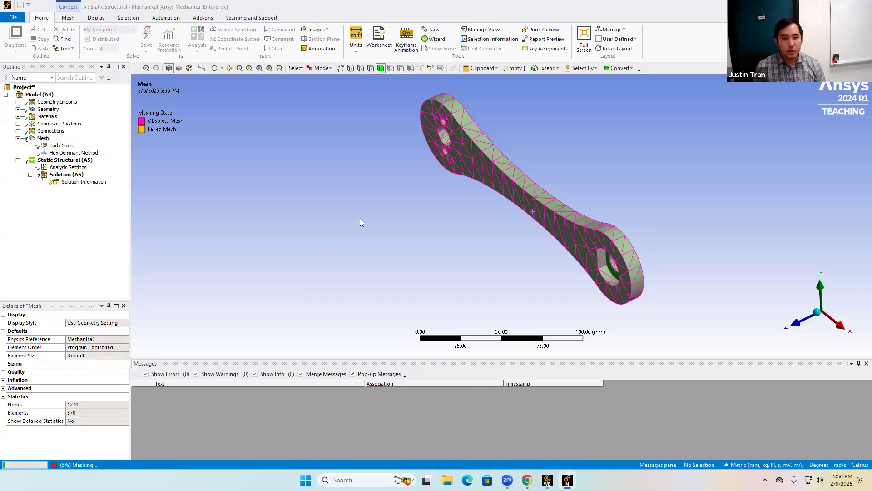
# Inspect the hex-dominant mesh on the crank by orbiting and zooming in closely.
pyautogui.moveTo(547, 211); pyautogui.dragTo(564, 181, button='middle')
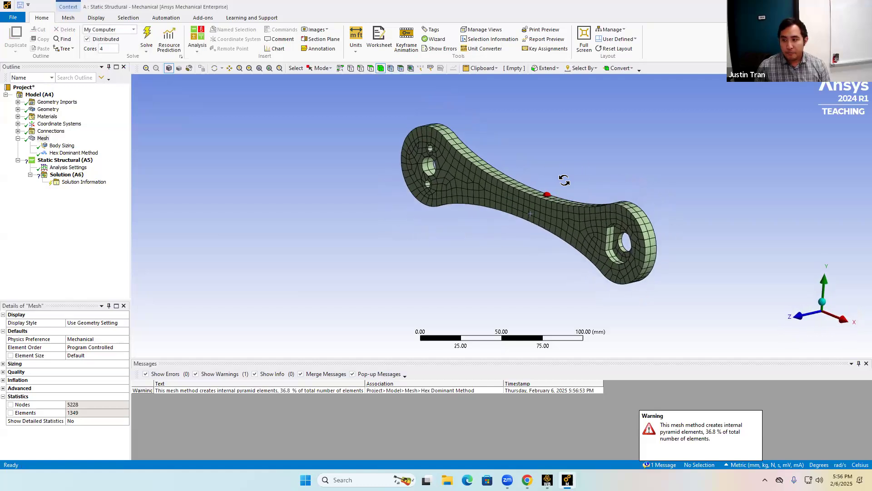
pyautogui.moveTo(498, 197); pyautogui.dragTo(513, 211, button='middle')
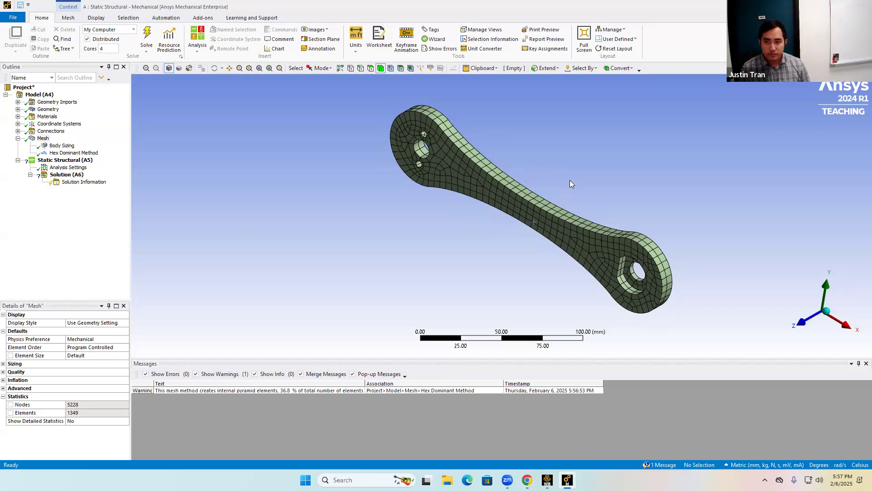
pyautogui.moveTo(550, 177); pyautogui.dragTo(534, 194, button='middle')
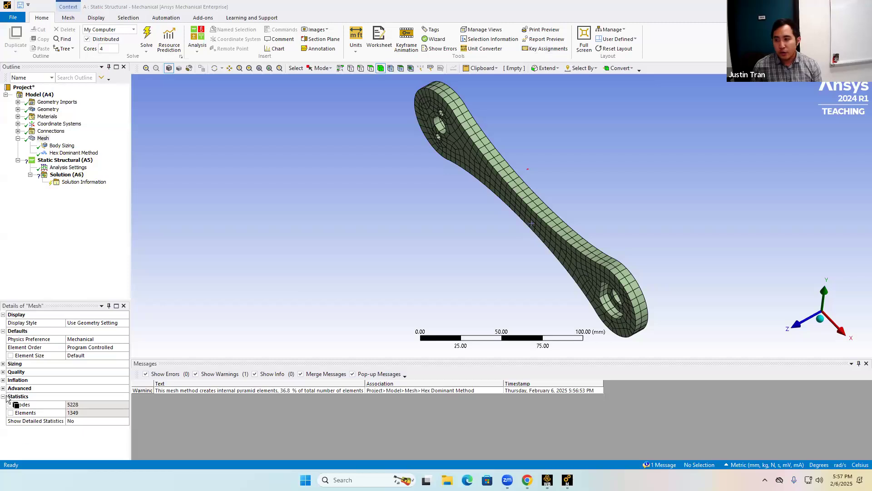
pyautogui.scroll(5, 538, 190)
pyautogui.keyDown('ctrl'); pyautogui.moveTo(556, 191); pyautogui.dragTo(452, 262, button='middle'); pyautogui.keyUp('ctrl')
pyautogui.scroll(2, 453, 228)
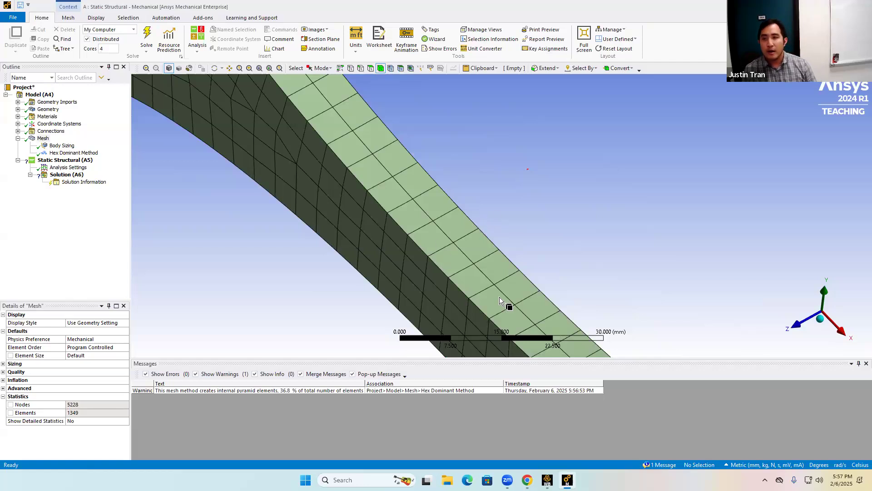
pyautogui.scroll(-6, 500, 296)
pyautogui.scroll(-1, 500, 298)
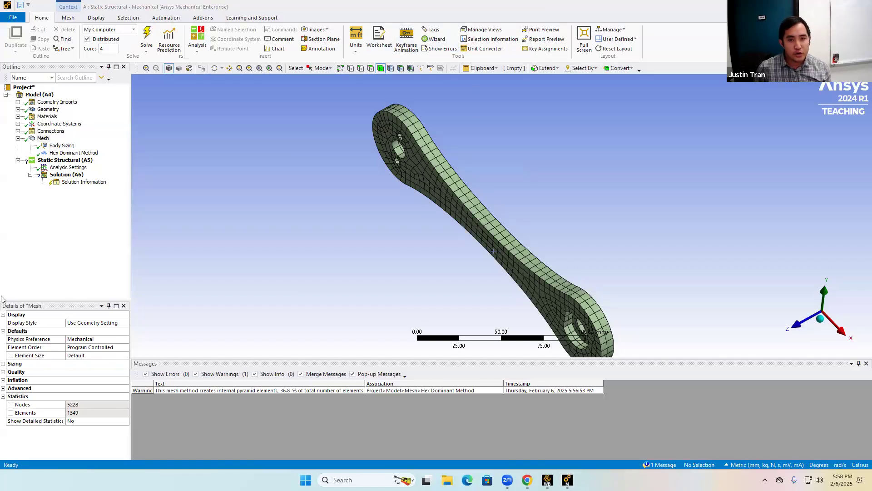
# Check the Hex Dominant Method settings and open the Static Structural analysis branch.
pyautogui.click(80, 154)
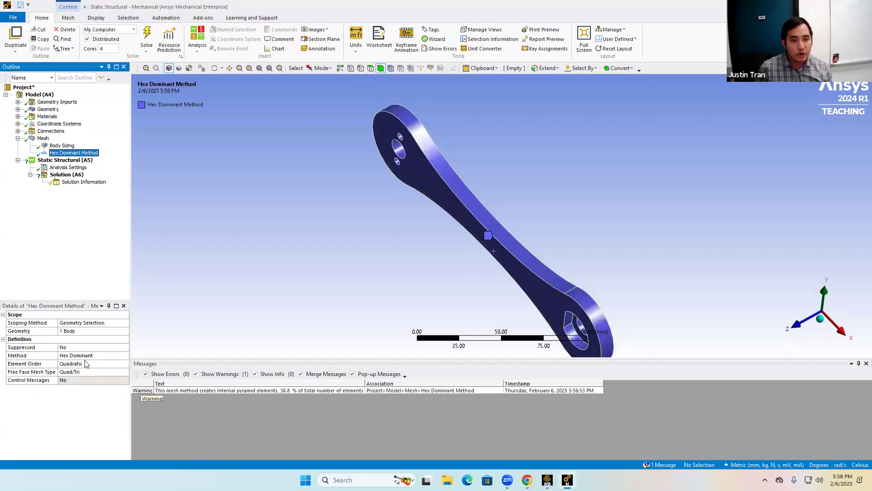
pyautogui.moveTo(577, 188); pyautogui.dragTo(593, 162, button='middle')
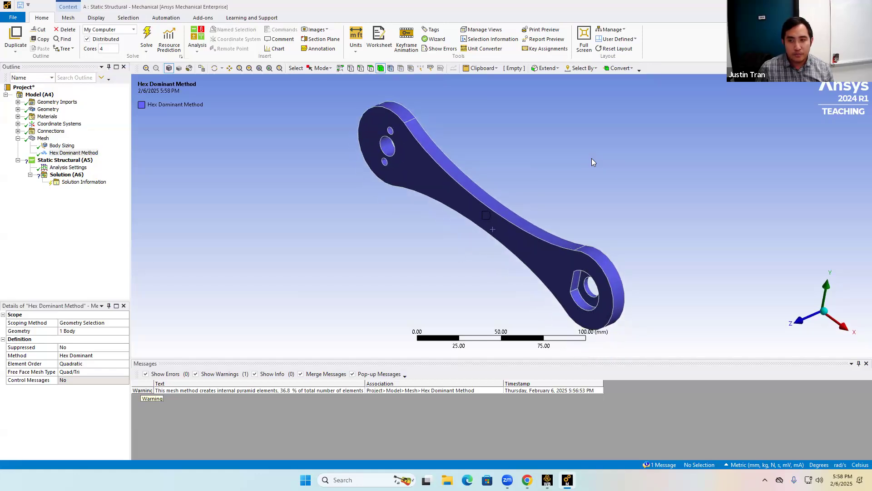
pyautogui.click(82, 162)
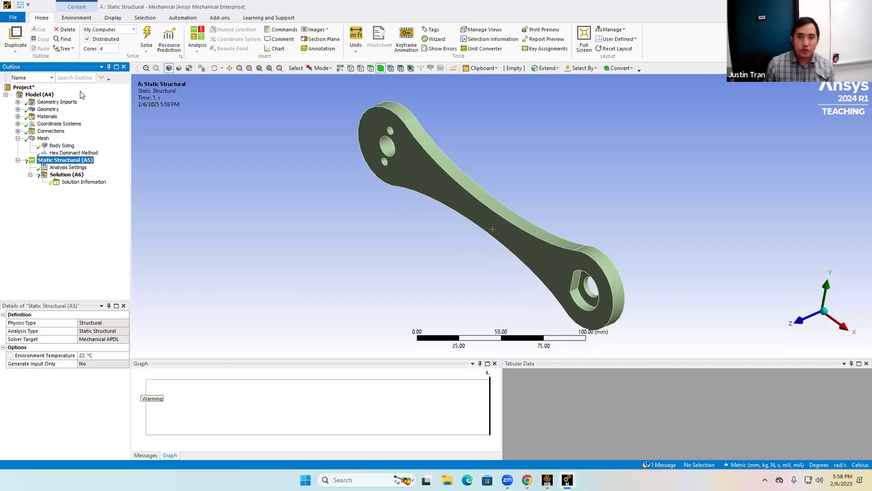
# Switch to Chrome and scroll through the ANSYS Activity 2 bike crank assignment PDF.
pyautogui.click(527, 479)
pyautogui.scroll(-20, 481, 335)
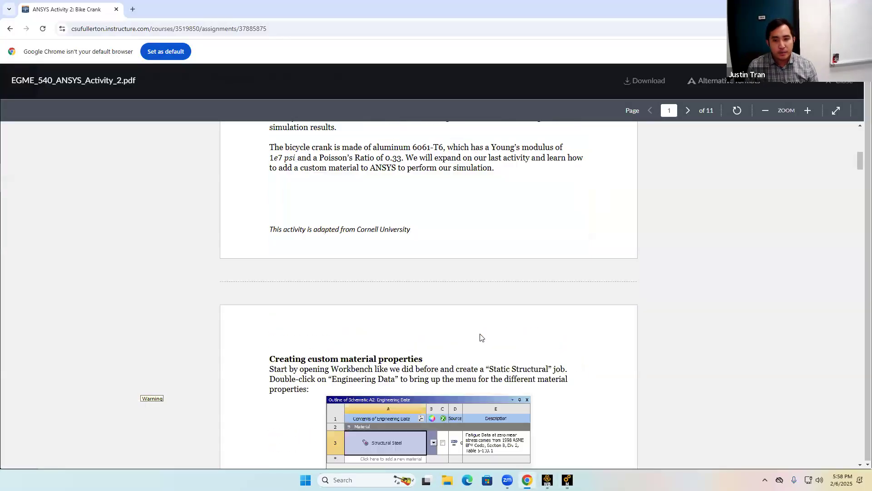
# Scroll further through the assignment PDF, then switch back to the Mechanical window.
pyautogui.scroll(-20, 480, 334)
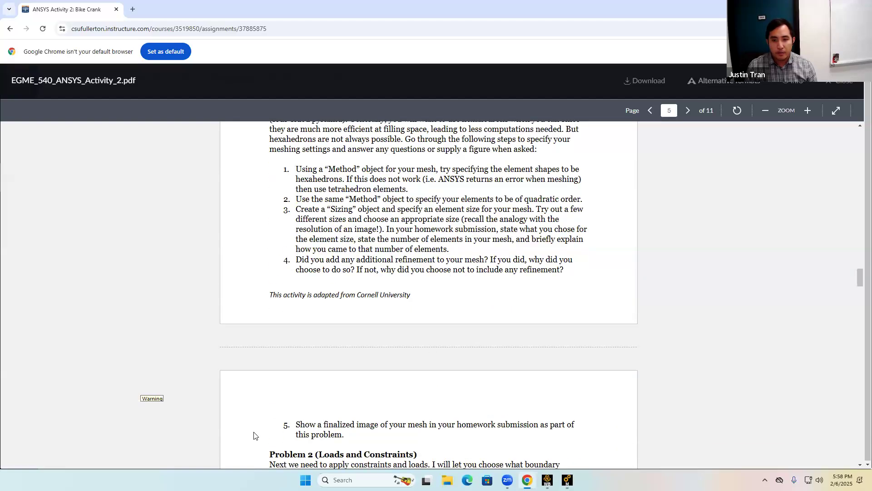
pyautogui.click(547, 480)
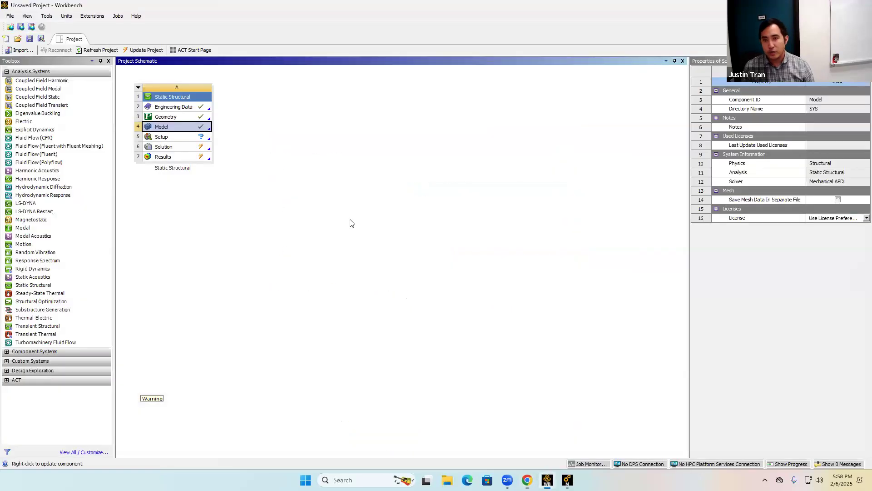
pyautogui.click(567, 479)
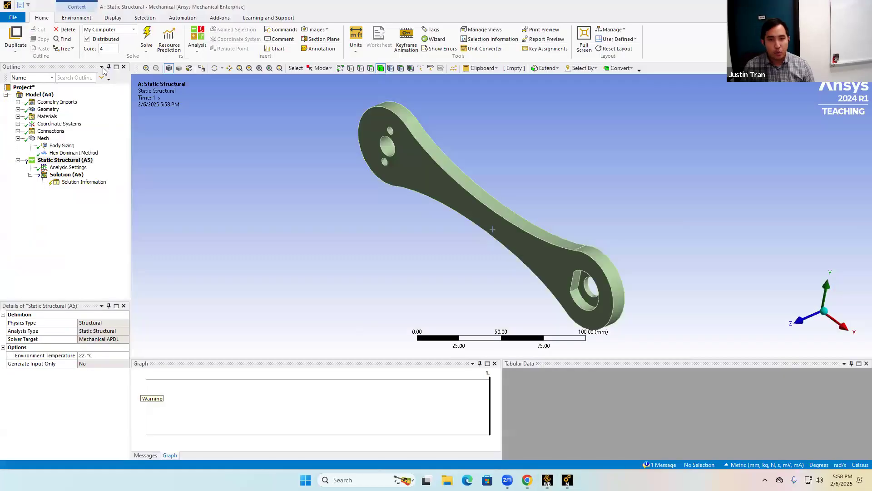
# Insert a Fixed Support boundary condition under the Static Structural analysis.
pyautogui.rightClick(88, 160)
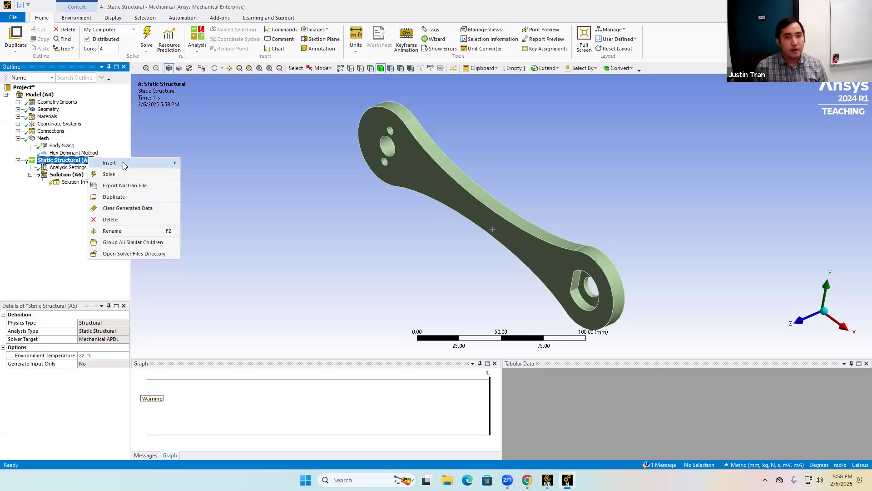
pyautogui.moveTo(124, 165)
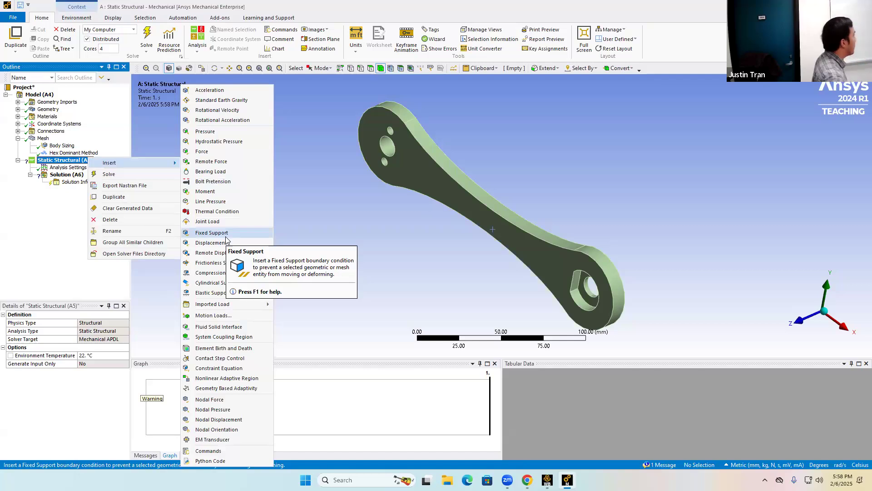
pyautogui.click(226, 234)
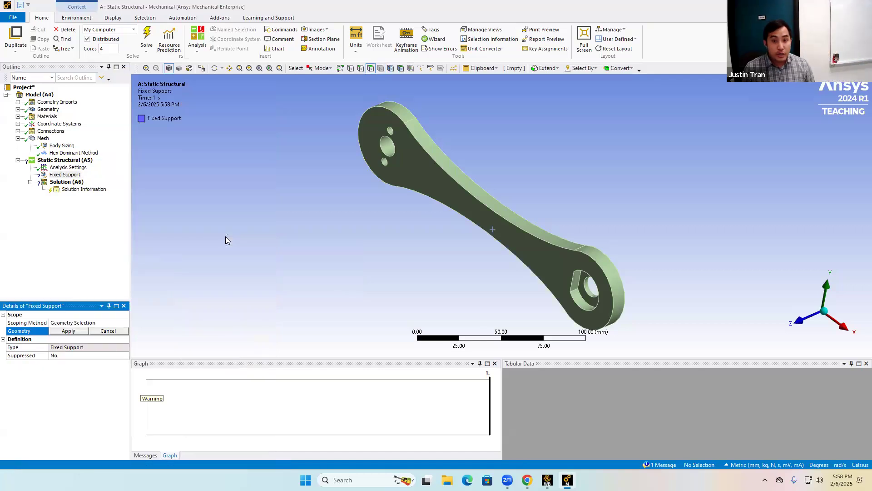
# Insert a Force load under the Static Structural analysis and select it.
pyautogui.rightClick(85, 162)
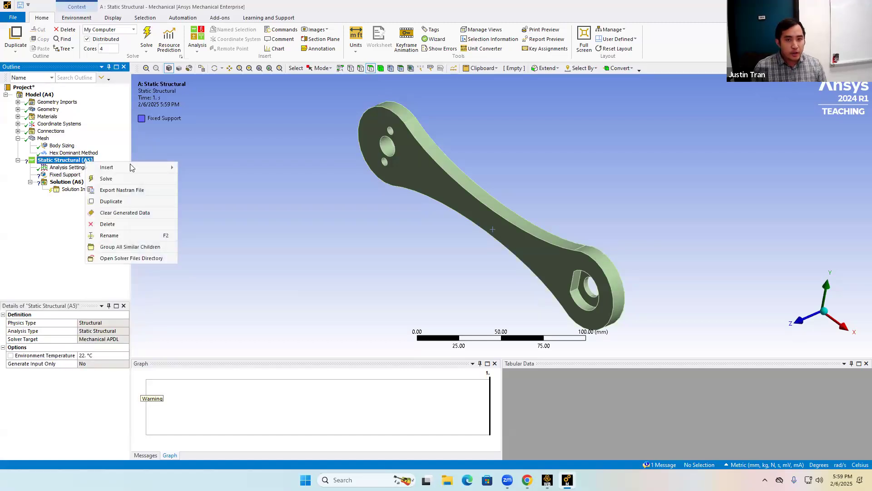
pyautogui.moveTo(136, 169)
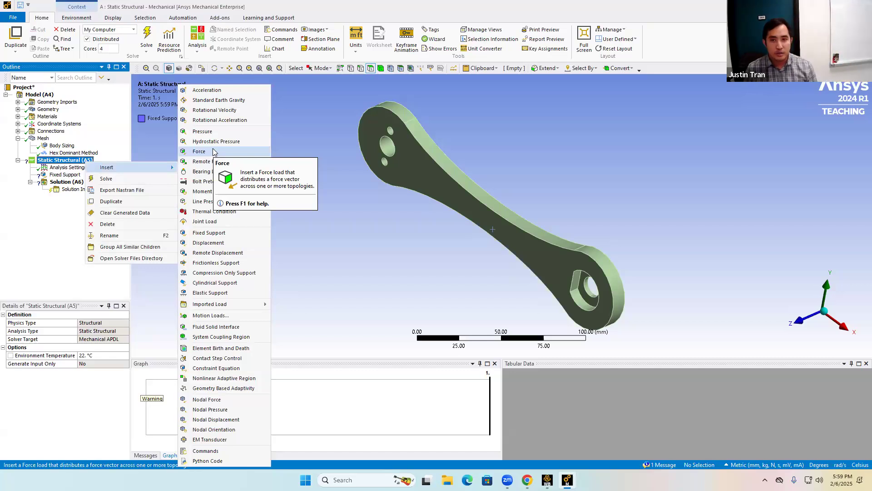
pyautogui.click(213, 152)
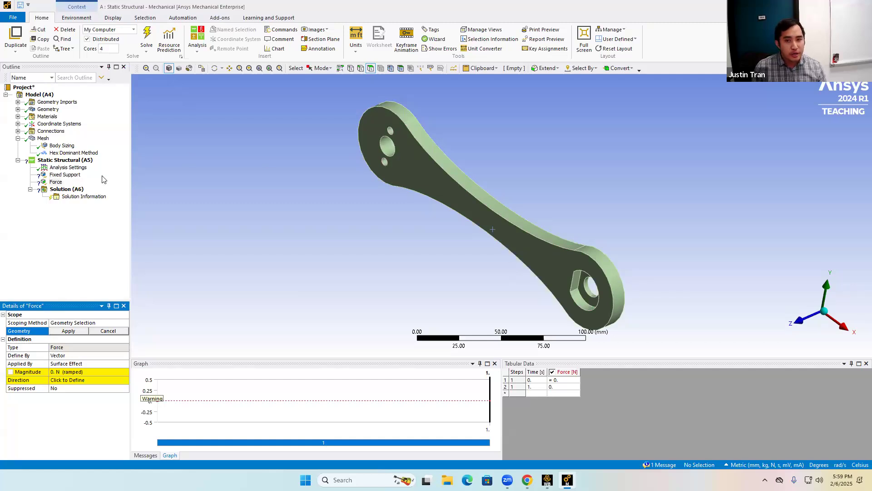
pyautogui.click(56, 182)
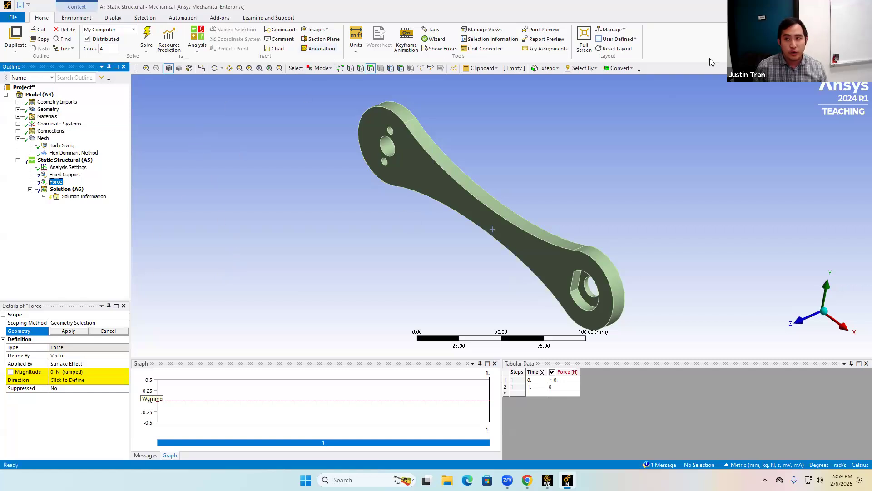
pyautogui.click(663, 52)
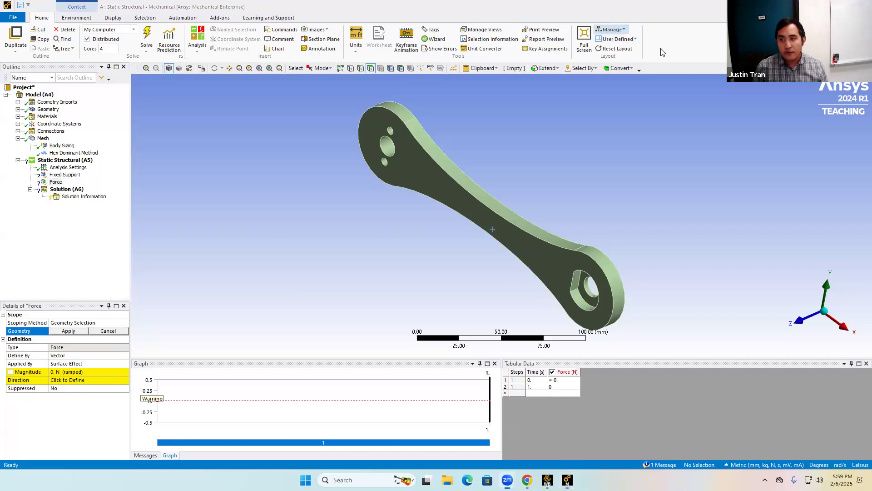
pyautogui.moveTo(671, 148); pyautogui.dragTo(676, 191)
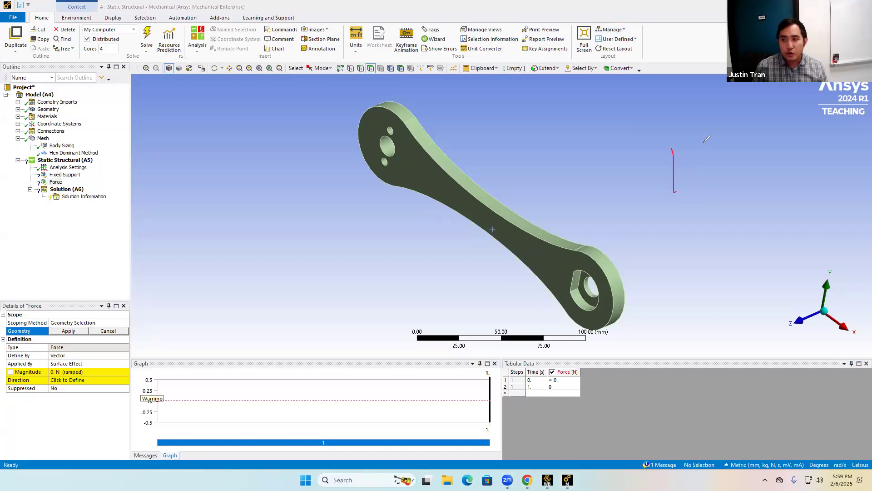
pyautogui.moveTo(705, 150)
pyautogui.mouseDown()
pyautogui.moveTo(695, 176)
pyautogui.moveTo(701, 154)
pyautogui.moveTo(734, 159)
pyautogui.moveTo(732, 169)
pyautogui.mouseUp()
pyautogui.moveTo(787, 133)
pyautogui.mouseDown()
pyautogui.moveTo(792, 185)
pyautogui.moveTo(808, 185)
pyautogui.mouseUp()
pyautogui.moveTo(816, 151); pyautogui.dragTo(806, 182)
pyautogui.moveTo(845, 153)
pyautogui.mouseDown()
pyautogui.moveTo(836, 175)
pyautogui.moveTo(855, 179)
pyautogui.mouseUp()
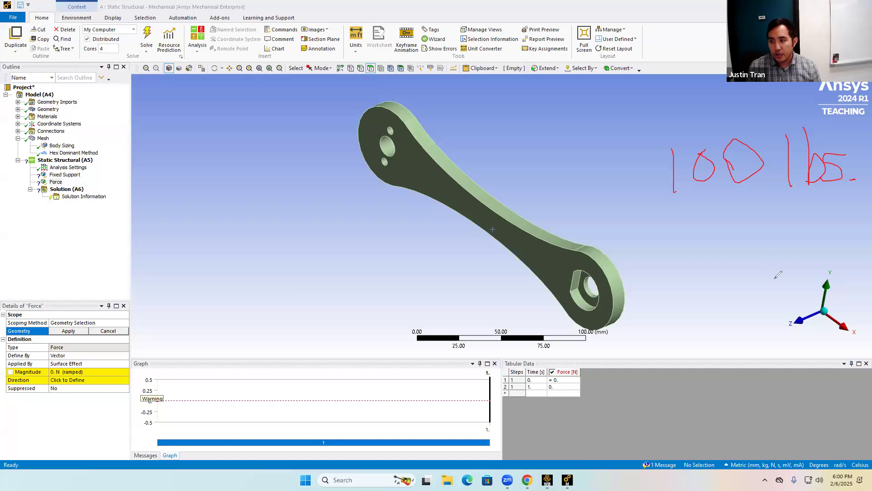
pyautogui.moveTo(778, 221)
pyautogui.mouseDown()
pyautogui.moveTo(778, 285)
pyautogui.moveTo(784, 220)
pyautogui.mouseUp()
pyautogui.moveTo(800, 284); pyautogui.dragTo(857, 290)
pyautogui.moveTo(773, 298)
pyautogui.mouseDown()
pyautogui.moveTo(749, 325)
pyautogui.moveTo(774, 332)
pyautogui.mouseUp()
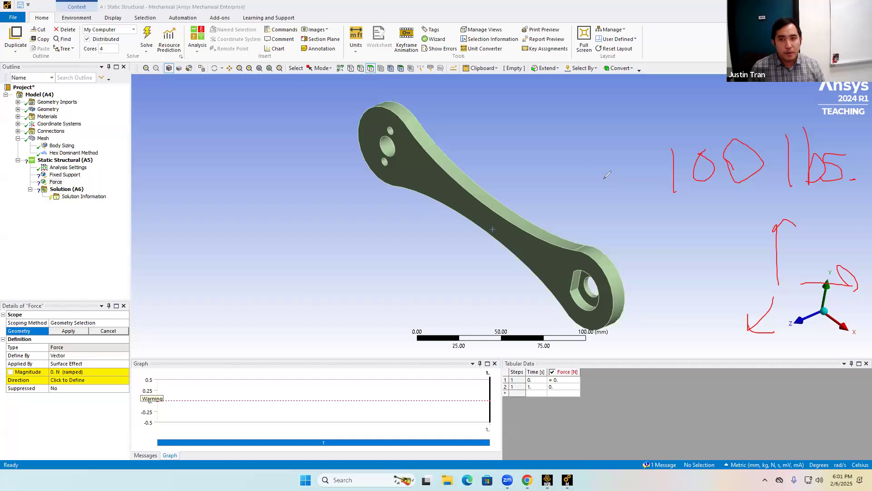
pyautogui.moveTo(370, 97); pyautogui.dragTo(315, 187)
pyautogui.moveTo(409, 220)
pyautogui.mouseDown()
pyautogui.moveTo(480, 122)
pyautogui.moveTo(355, 107)
pyautogui.mouseUp()
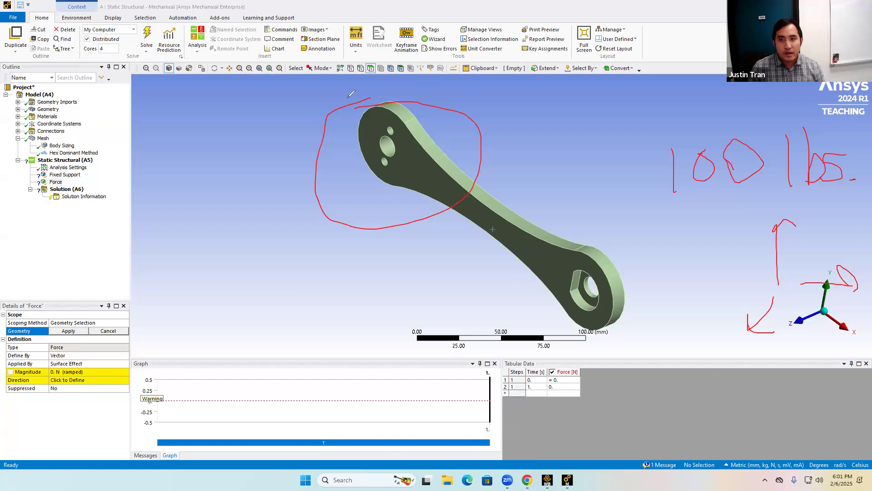
pyautogui.moveTo(222, 109)
pyautogui.mouseDown()
pyautogui.moveTo(196, 141)
pyautogui.moveTo(222, 114)
pyautogui.moveTo(221, 132)
pyautogui.moveTo(239, 143)
pyautogui.moveTo(278, 118)
pyautogui.moveTo(291, 140)
pyautogui.mouseUp()
pyautogui.moveTo(602, 225)
pyautogui.mouseDown()
pyautogui.moveTo(555, 318)
pyautogui.moveTo(599, 224)
pyautogui.mouseUp()
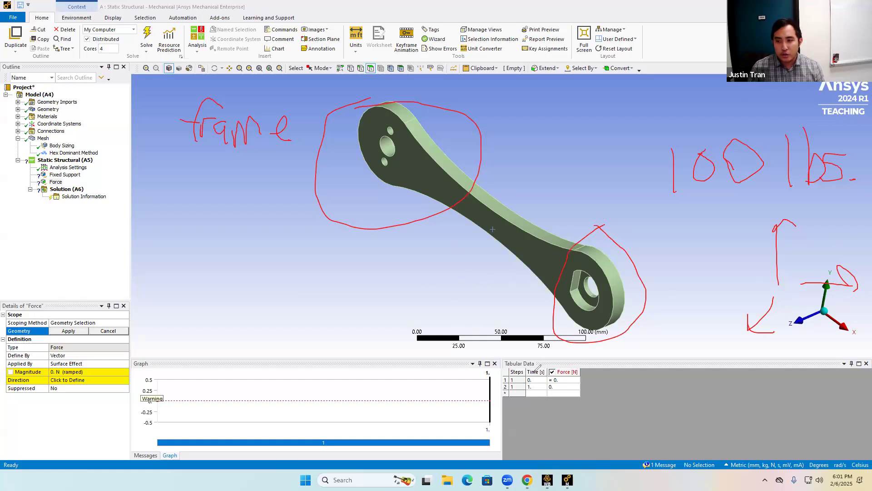
pyautogui.moveTo(635, 344)
pyautogui.mouseDown()
pyautogui.moveTo(635, 394)
pyautogui.moveTo(650, 347)
pyautogui.moveTo(638, 365)
pyautogui.moveTo(679, 395)
pyautogui.moveTo(683, 385)
pyautogui.moveTo(703, 416)
pyautogui.mouseUp()
pyautogui.click(660, 382)
pyautogui.moveTo(740, 382); pyautogui.dragTo(730, 417)
pyautogui.moveTo(769, 356); pyautogui.dragTo(767, 419)
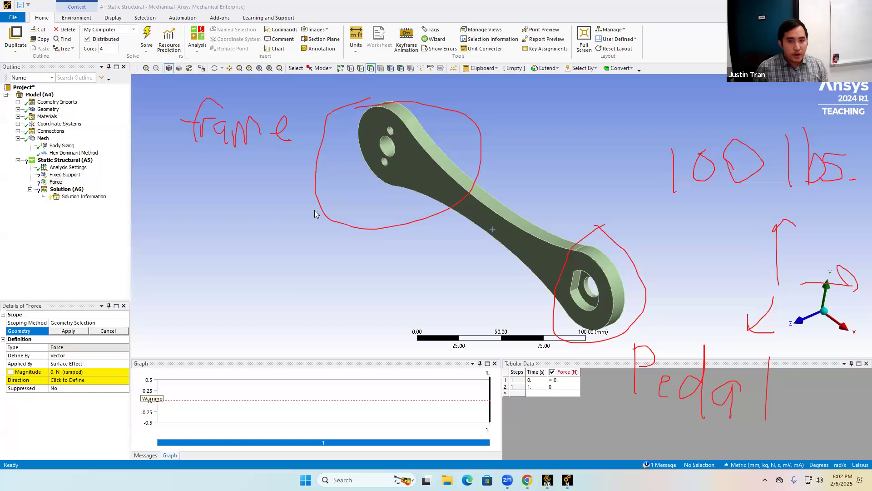
# Change the Force's Define By option from Vector to Components.
pyautogui.click(111, 356)
pyautogui.click(53, 181)
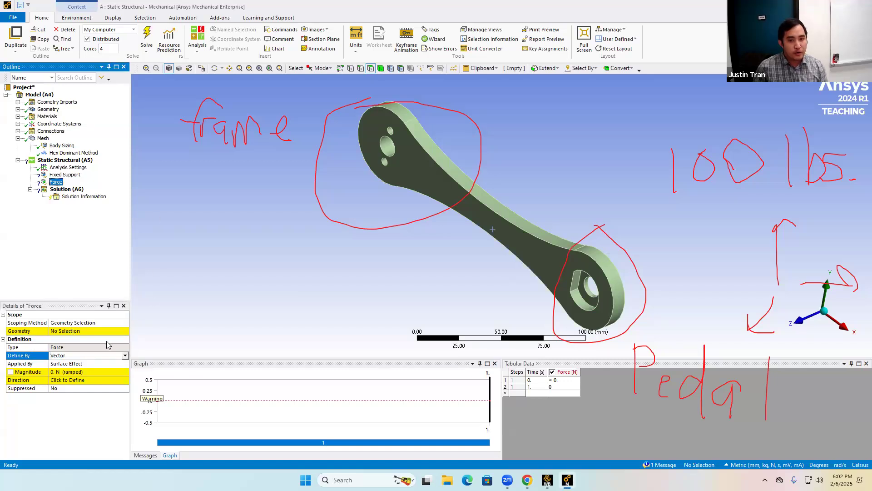
pyautogui.click(125, 355)
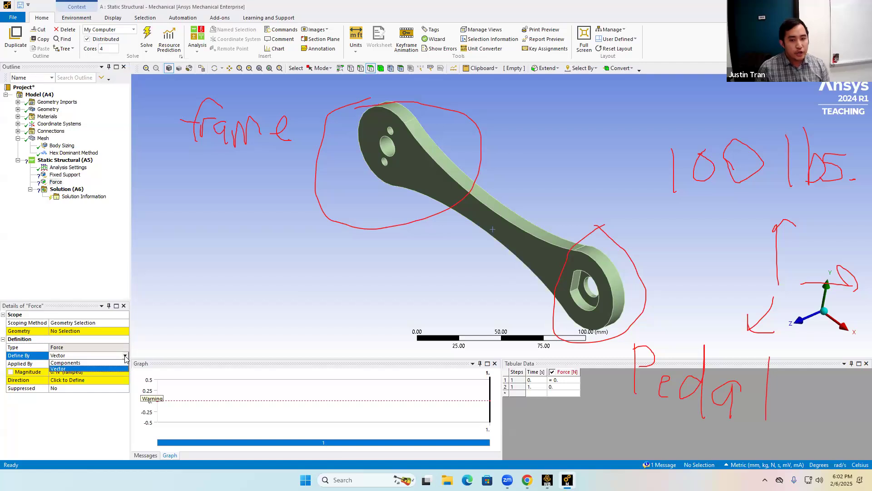
pyautogui.click(92, 363)
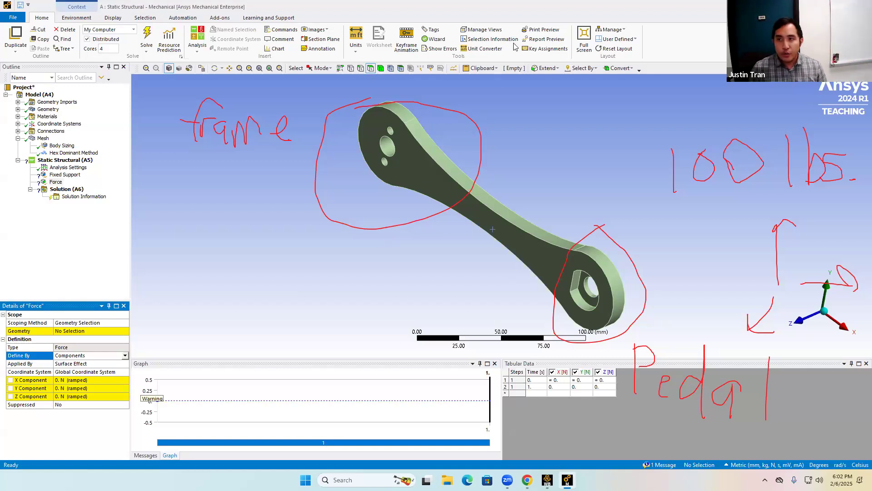
pyautogui.moveTo(679, 210); pyautogui.dragTo(834, 210)
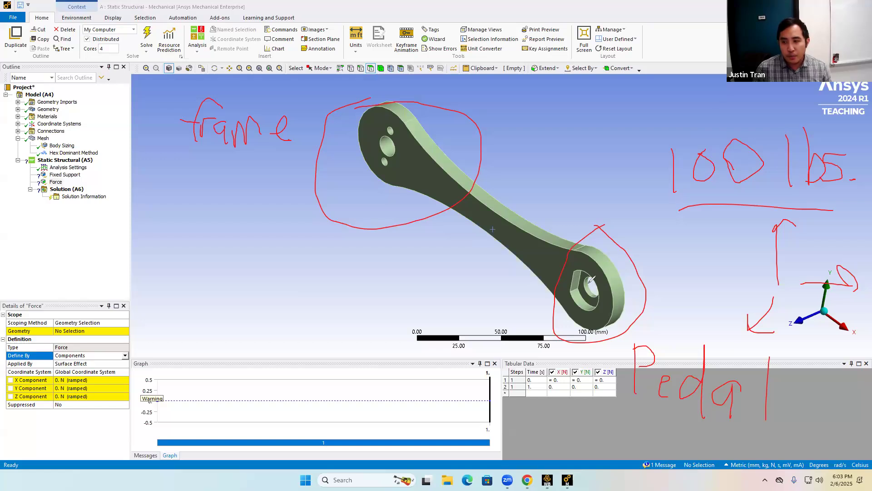
pyautogui.moveTo(589, 283)
pyautogui.mouseDown()
pyautogui.moveTo(677, 227)
pyautogui.moveTo(678, 238)
pyautogui.mouseUp()
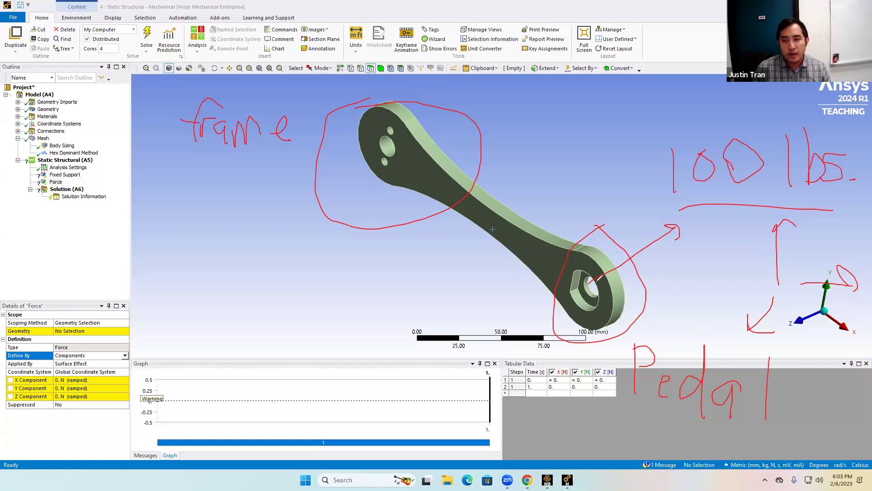
pyautogui.moveTo(582, 286); pyautogui.dragTo(495, 328)
pyautogui.moveTo(508, 298)
pyautogui.mouseDown()
pyautogui.moveTo(493, 329)
pyautogui.moveTo(522, 336)
pyautogui.mouseUp()
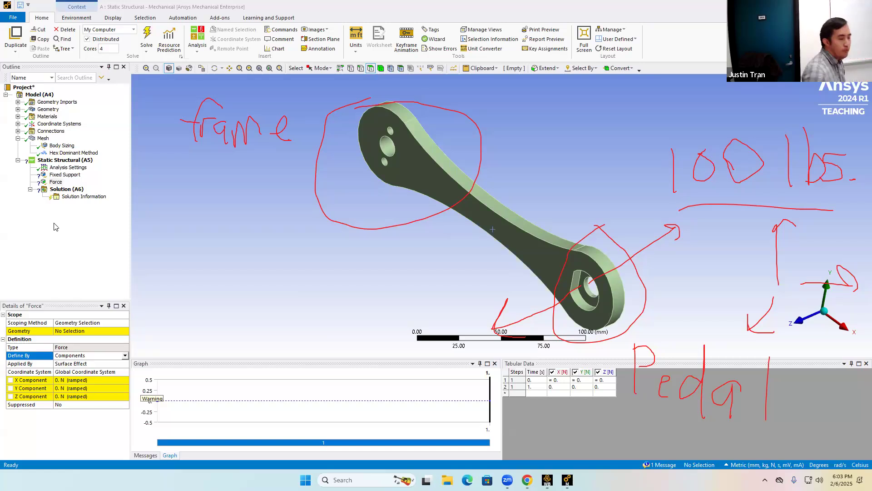
# Insert a Total Deformation result under the Solution branch.
pyautogui.rightClick(78, 192)
pyautogui.moveTo(95, 199)
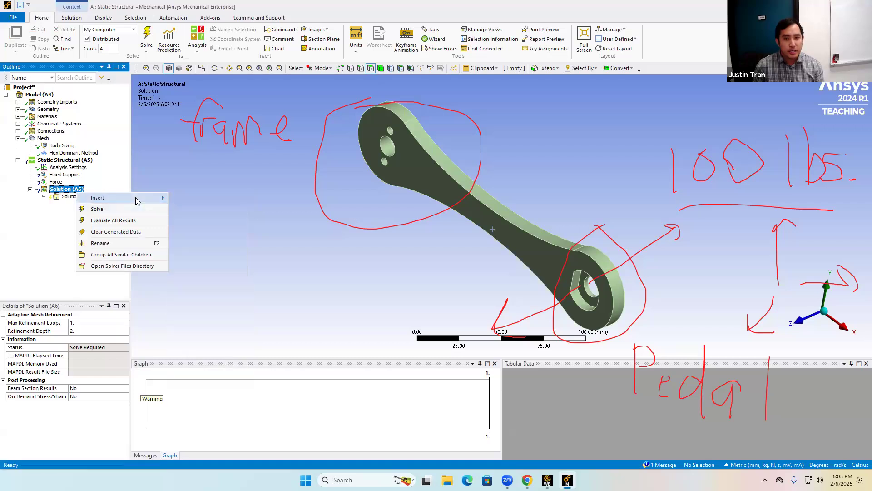
pyautogui.moveTo(214, 199)
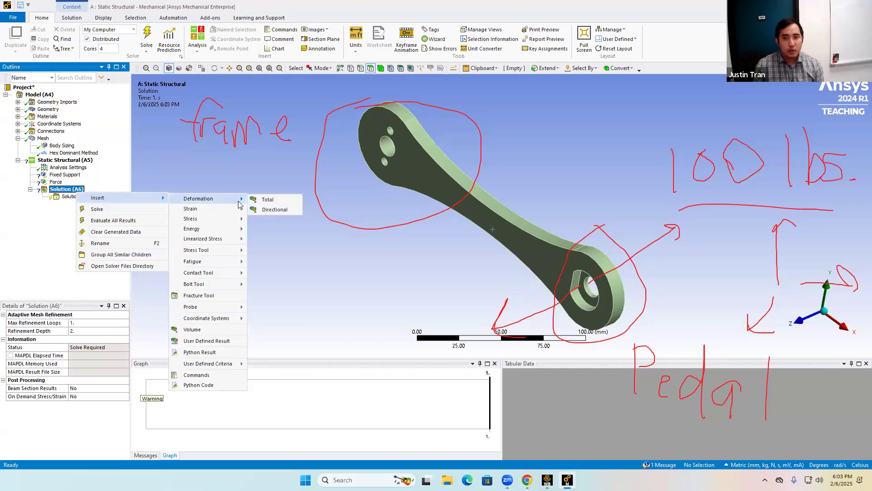
pyautogui.click(279, 203)
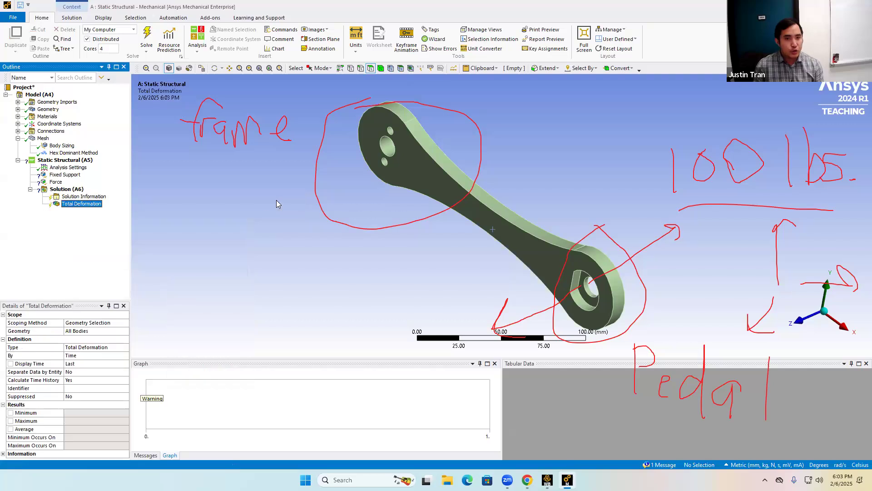
# Insert an Equivalent (von-Mises) Stress result under the Solution branch.
pyautogui.rightClick(51, 190)
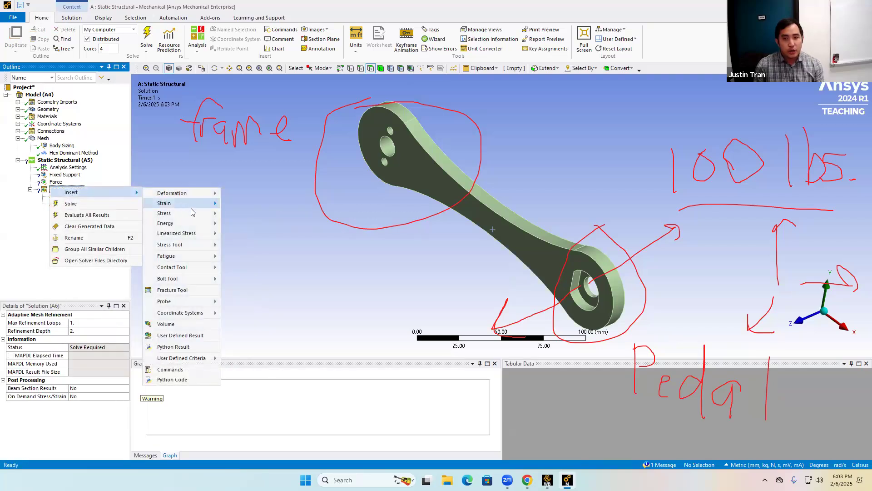
pyautogui.moveTo(191, 213)
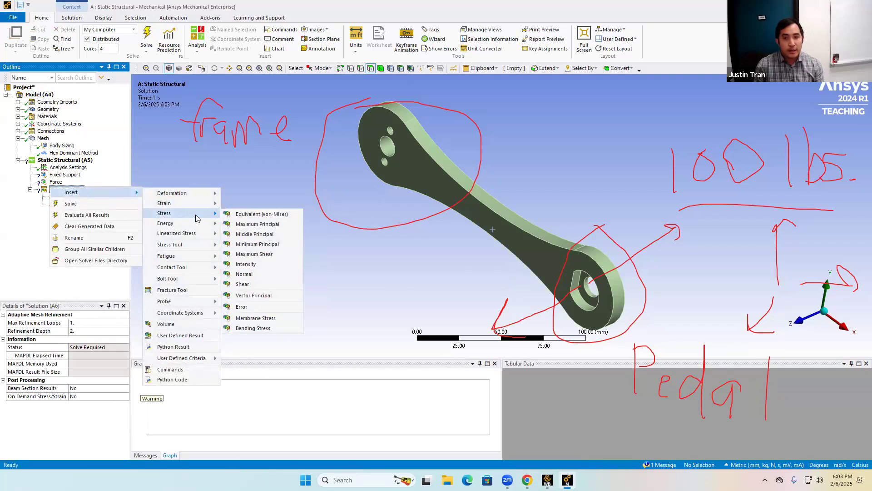
pyautogui.click(269, 214)
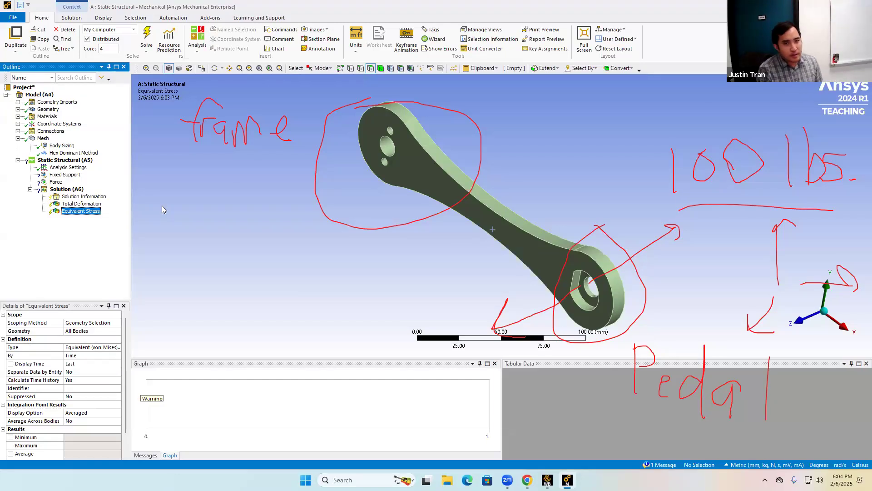
# Review the Fixed Support, Force and Equivalent Stress items in the outline.
pyautogui.click(65, 175)
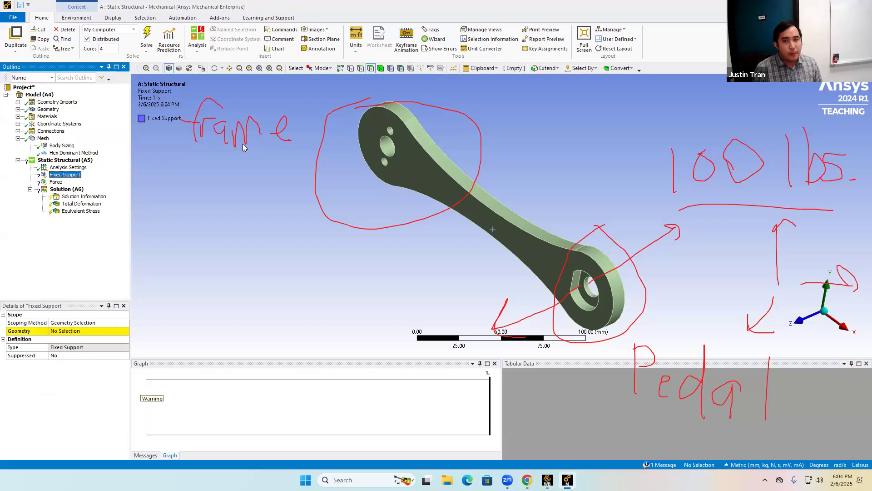
pyautogui.click(56, 182)
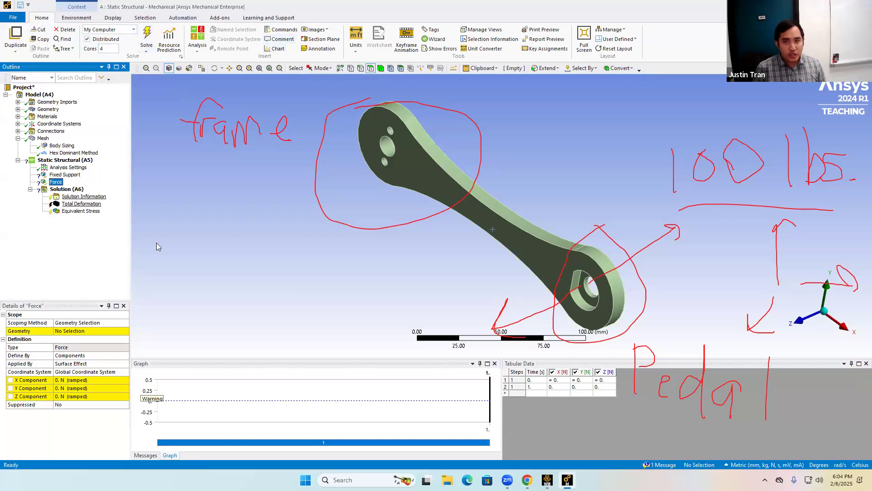
pyautogui.click(69, 212)
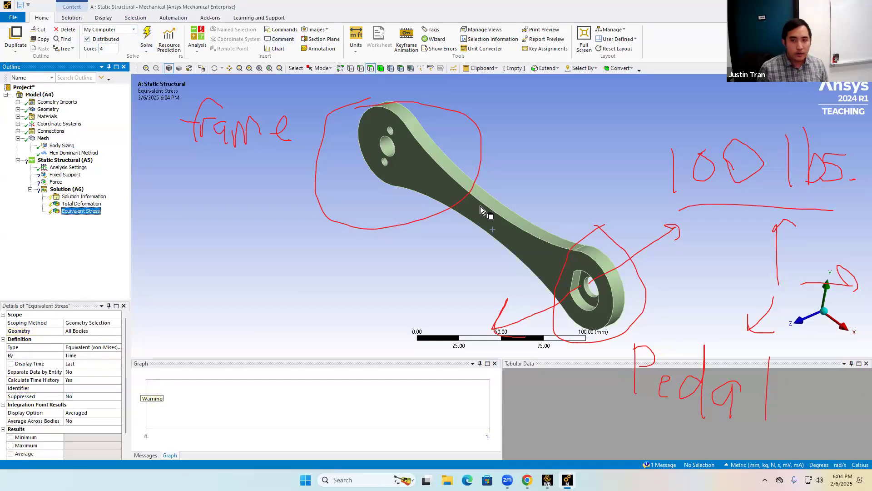
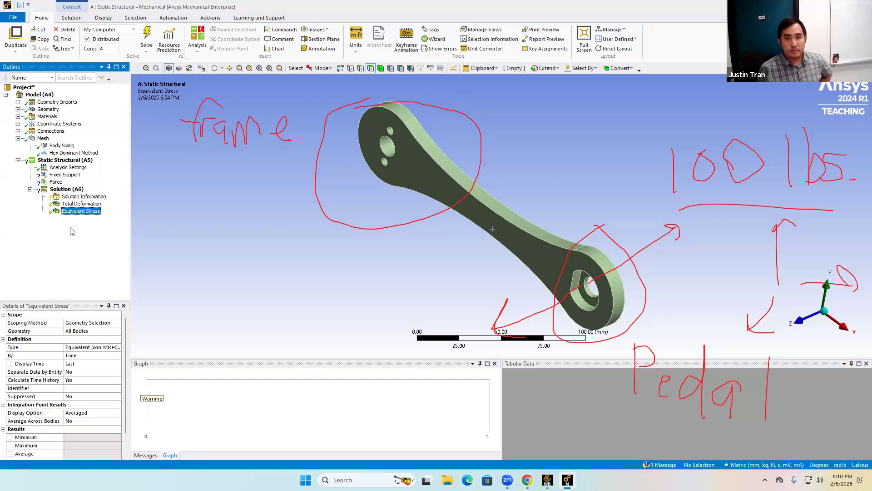
# Apply the Fixed Support to the three cylindrical faces of the holes at the crank's frame end.
pyautogui.click(65, 174)
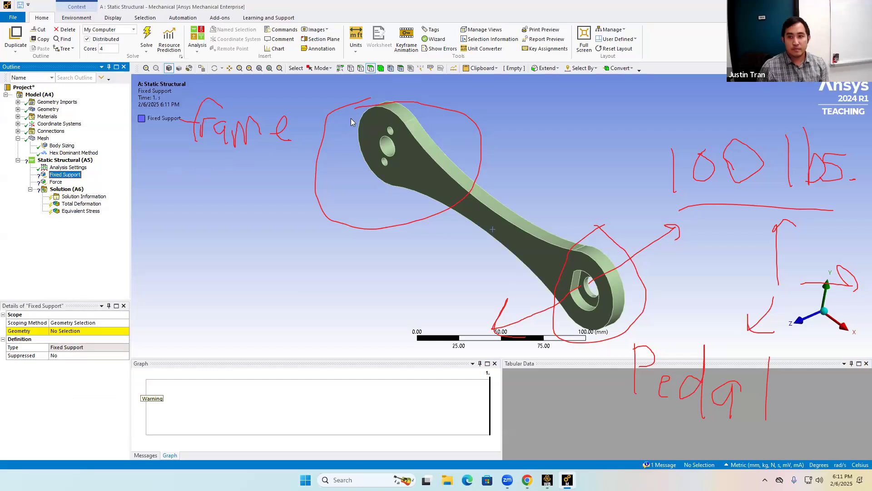
pyautogui.click(389, 136)
pyautogui.keyDown('ctrl'); pyautogui.click(389, 131); pyautogui.keyUp('ctrl')
pyautogui.keyDown('ctrl'); pyautogui.click(385, 162); pyautogui.keyUp('ctrl')
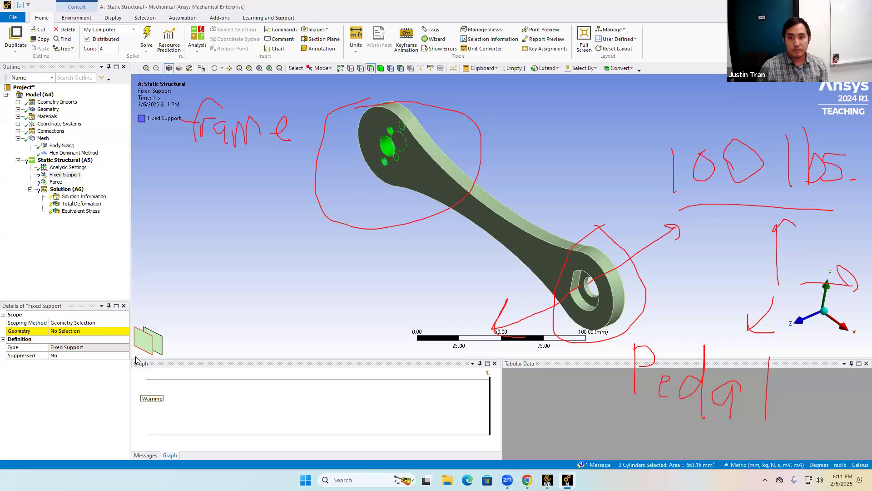
pyautogui.click(82, 331)
pyautogui.click(61, 331)
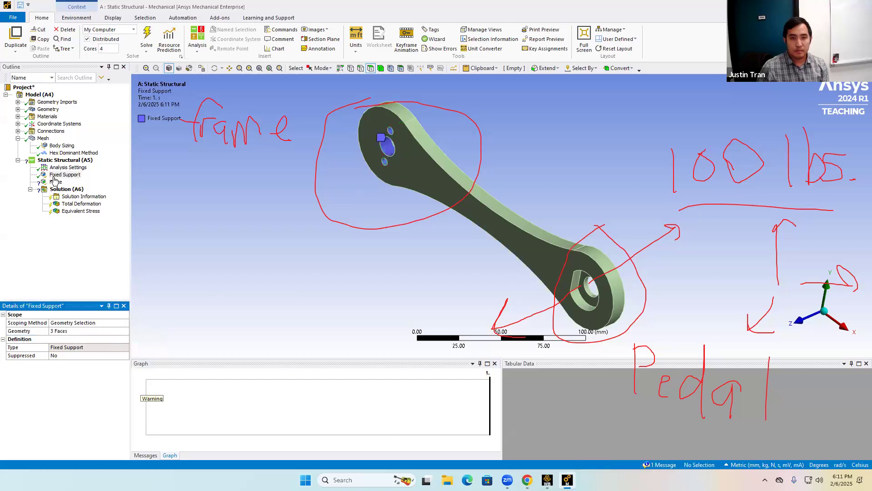
# Scope the Force to the cylindrical face of the pedal hole.
pyautogui.click(55, 182)
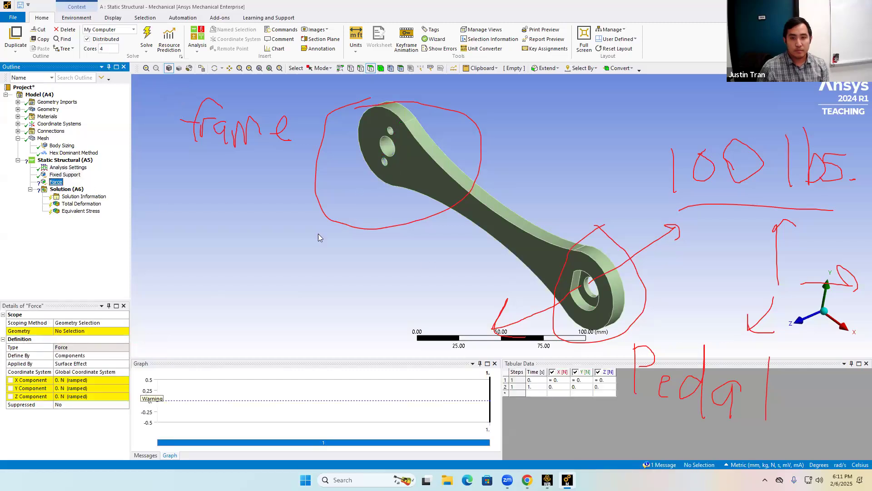
pyautogui.click(586, 287)
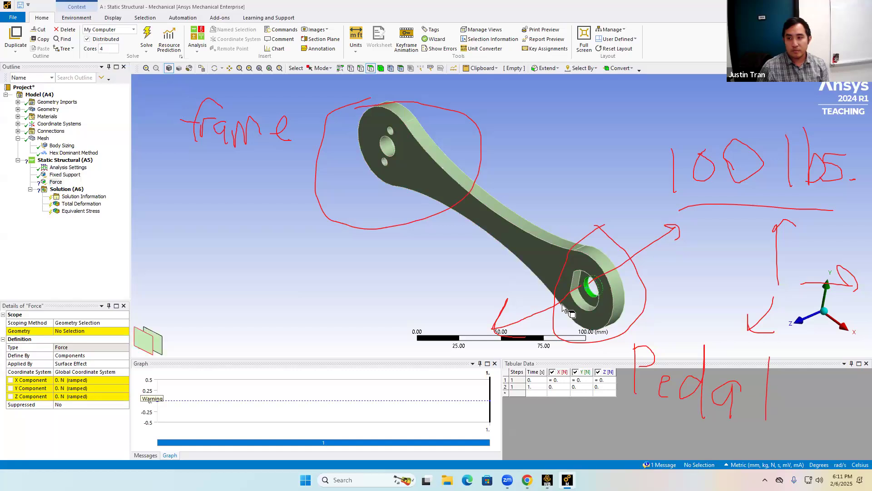
pyautogui.click(66, 330)
pyautogui.click(65, 331)
pyautogui.click(87, 387)
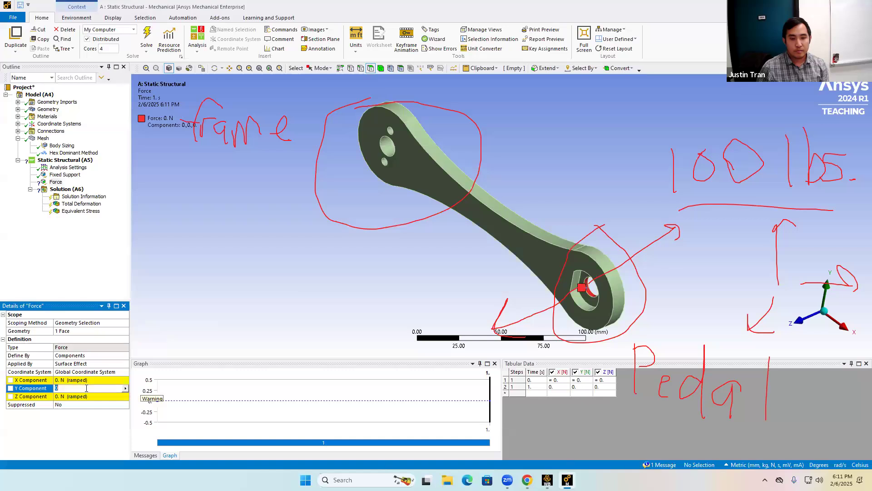
# Switch the unit system to U.S. Customary (in, lbm, lbf, °F, s, V, A).
pyautogui.click(354, 55)
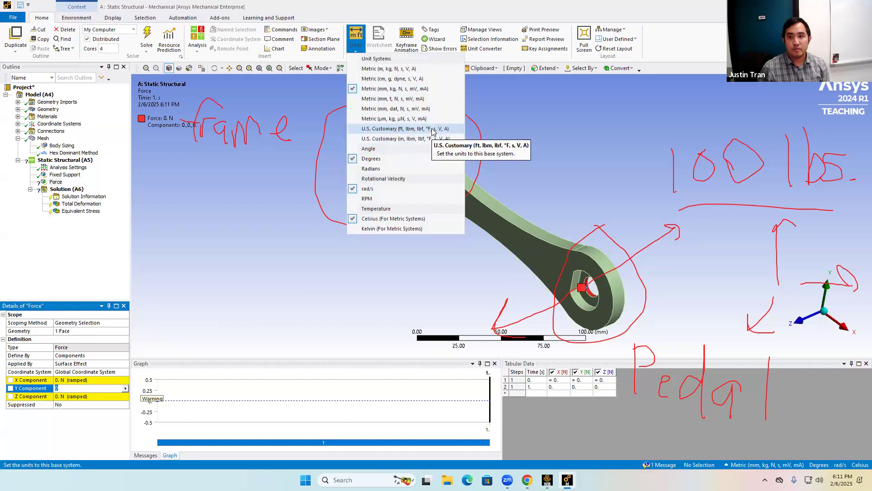
pyautogui.click(431, 132)
pyautogui.click(362, 43)
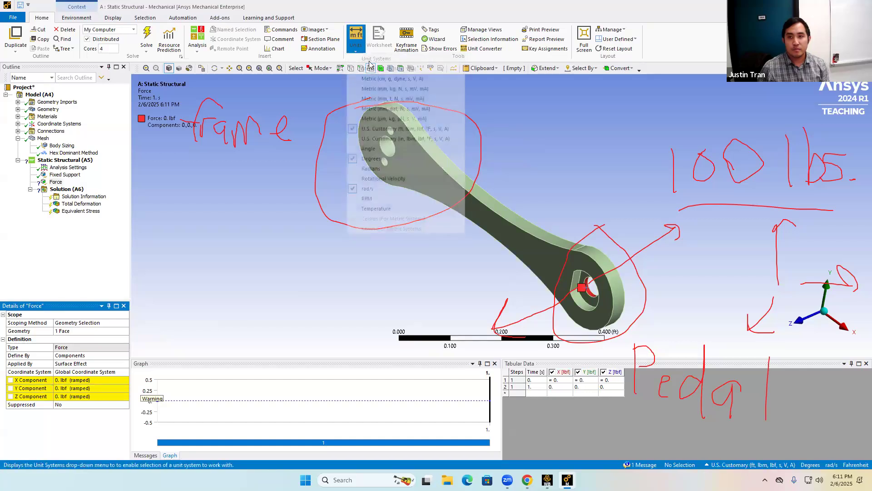
pyautogui.click(399, 139)
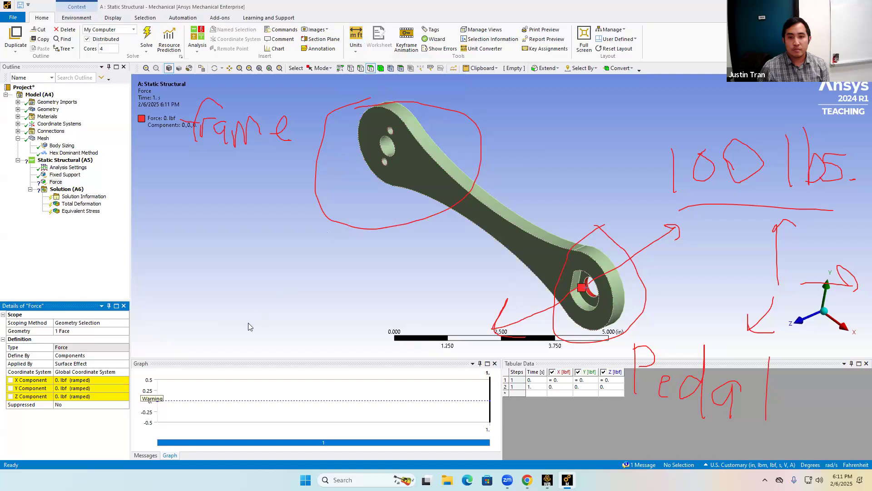
# Set the Force's Y Component to -100 lbf.
pyautogui.click(88, 389)
pyautogui.write('-10')
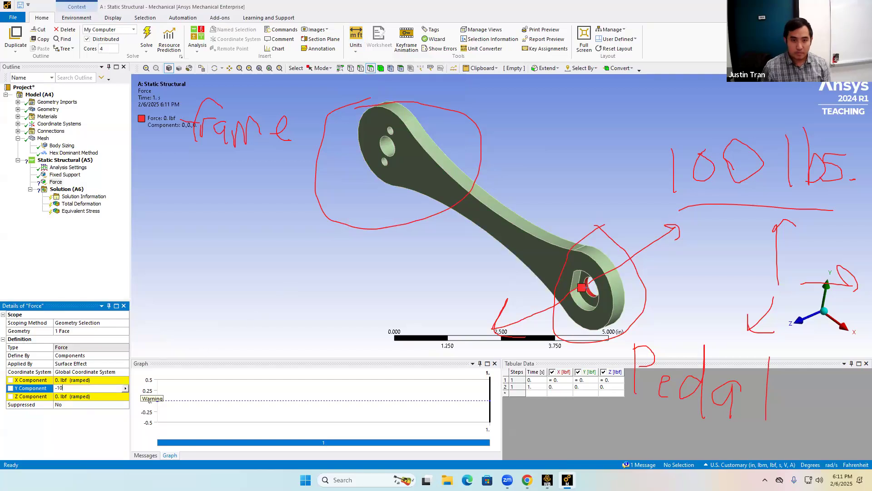
pyautogui.write('0')
pyautogui.press('Return')
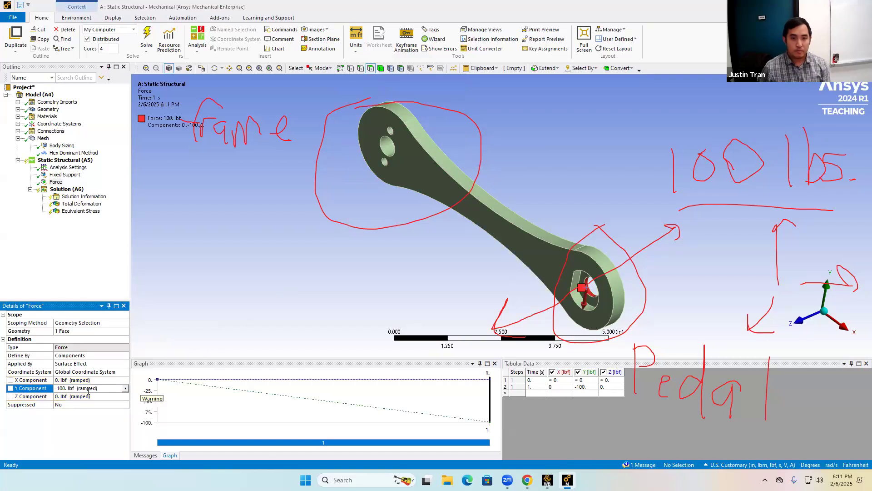
# Review the Hex Dominant Method mesh warning message and solve the analysis.
pyautogui.click(67, 191)
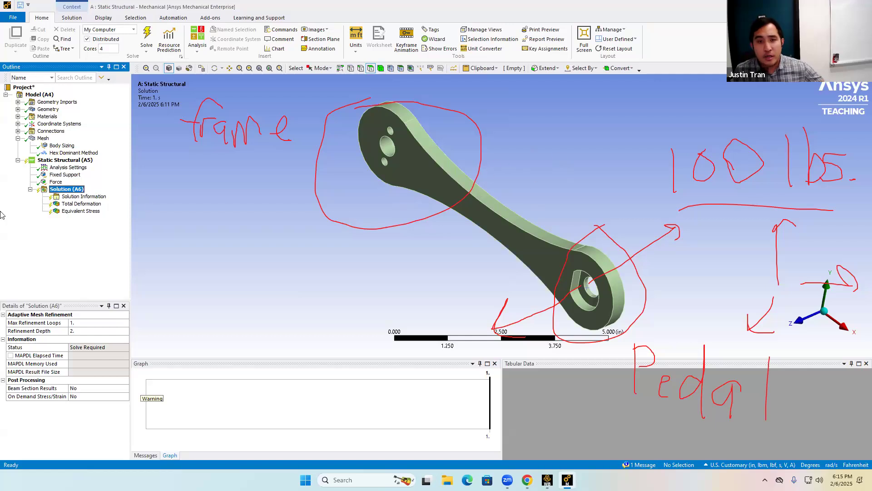
pyautogui.click(68, 153)
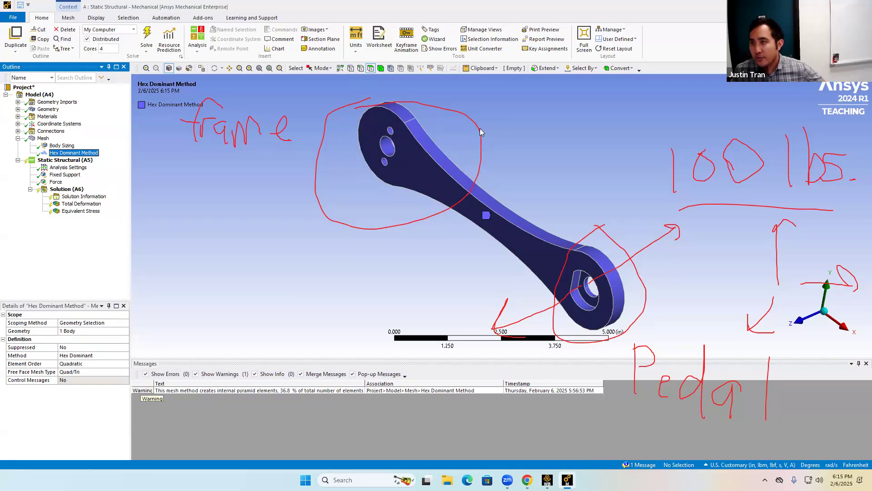
pyautogui.doubleClick(220, 391)
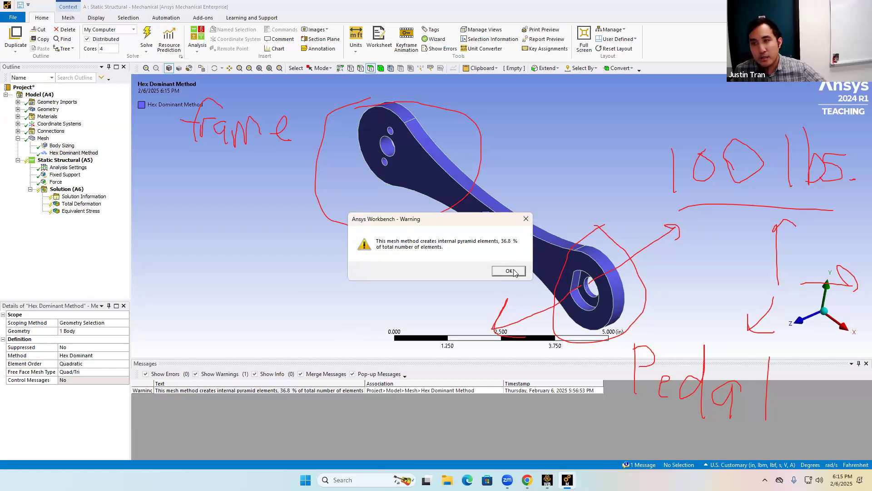
pyautogui.click(512, 272)
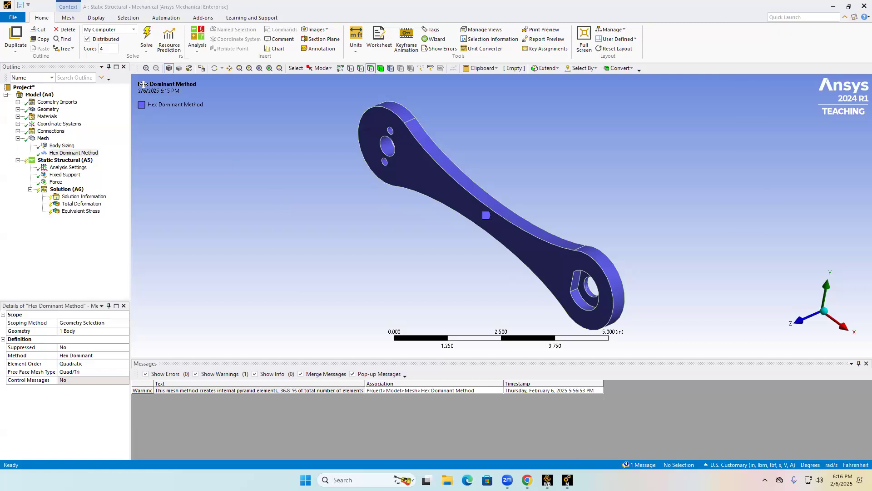
pyautogui.click(147, 33)
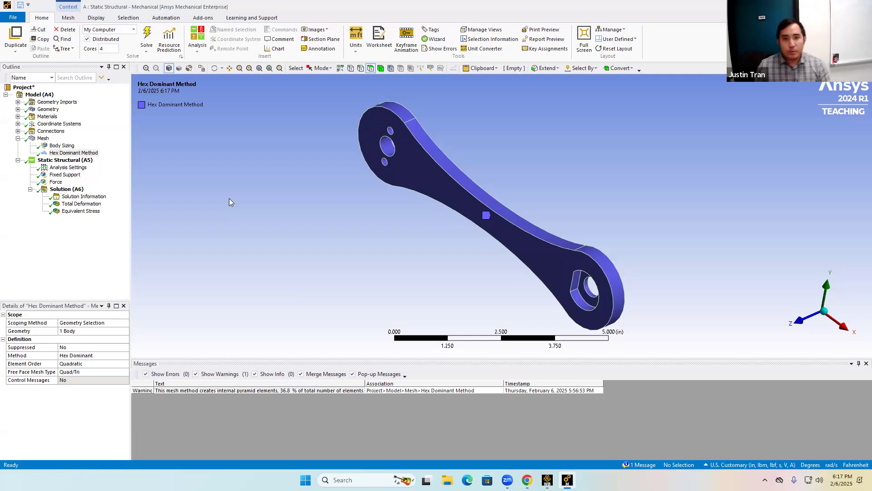
# Inspect the applied Force and display the solved Equivalent Stress contour on the crank.
pyautogui.click(56, 182)
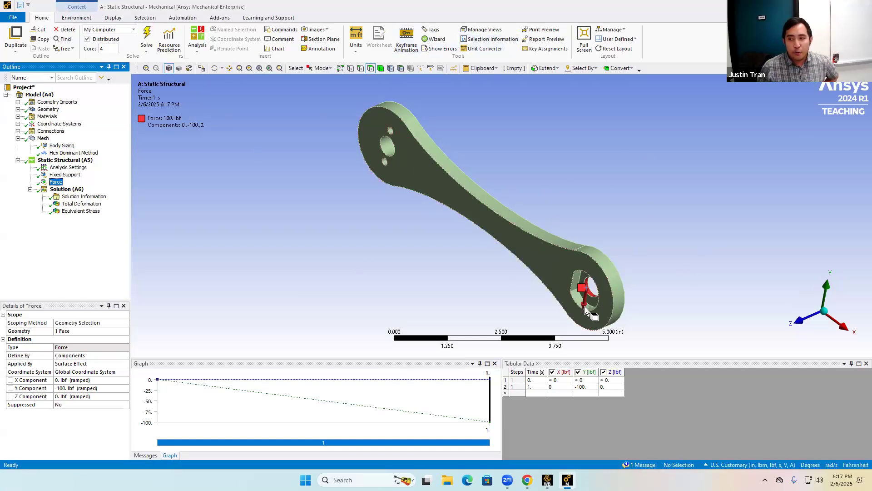
pyautogui.click(509, 77)
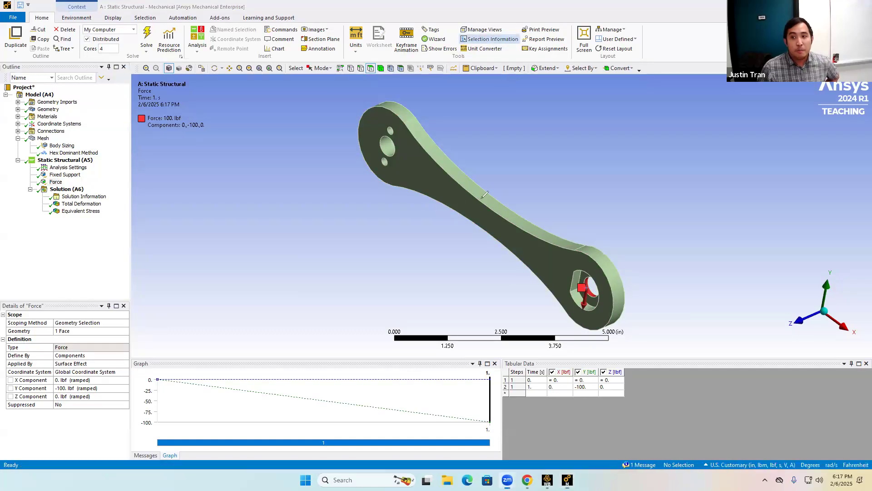
pyautogui.moveTo(617, 203)
pyautogui.mouseDown()
pyautogui.moveTo(632, 198)
pyautogui.moveTo(628, 190)
pyautogui.moveTo(636, 200)
pyautogui.moveTo(623, 180)
pyautogui.mouseUp()
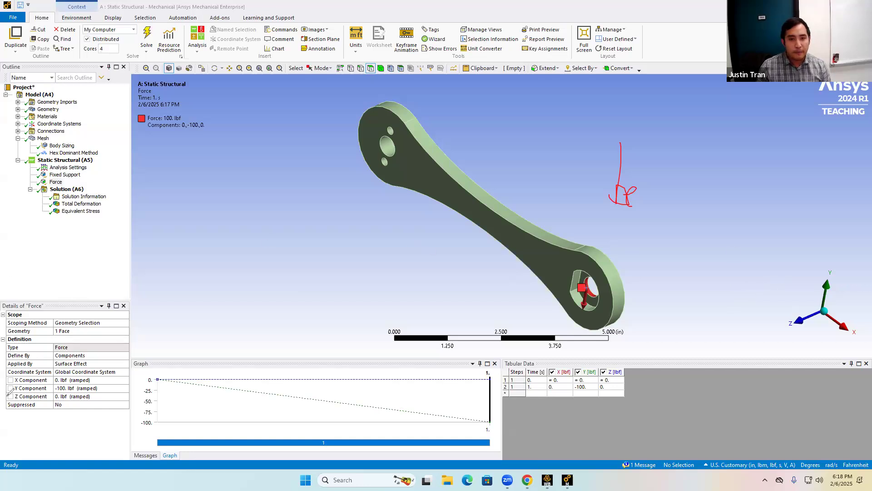
pyautogui.click(81, 210)
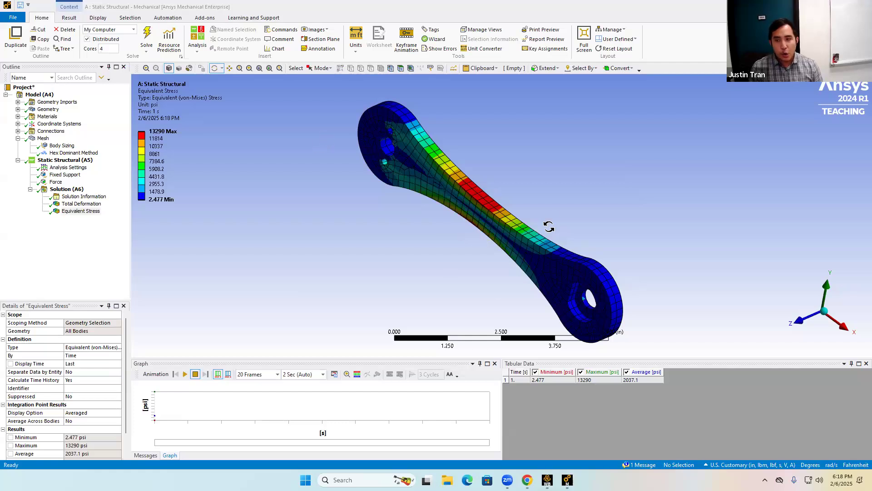
pyautogui.moveTo(528, 259); pyautogui.dragTo(499, 240)
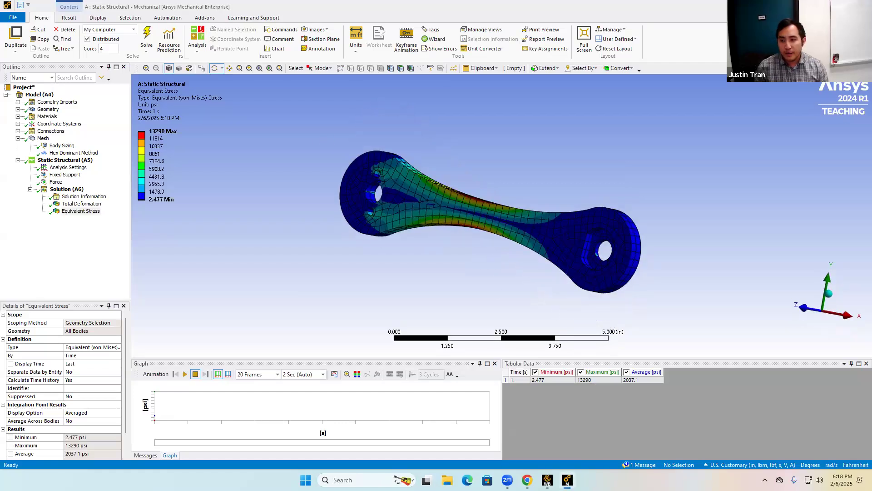
# Switch to the assignment PDF in Chrome and read the result and maximum-load questions before returning.
pyautogui.click(526, 479)
pyautogui.scroll(-12, 398, 228)
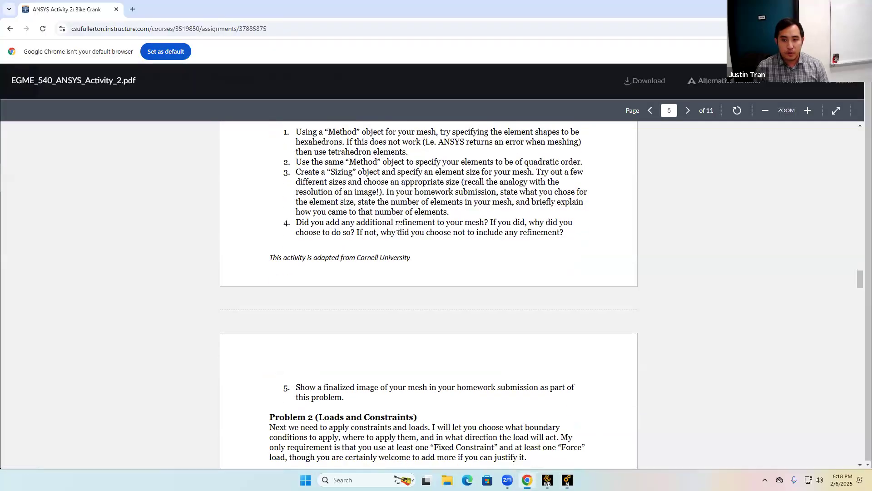
pyautogui.scroll(8, 398, 228)
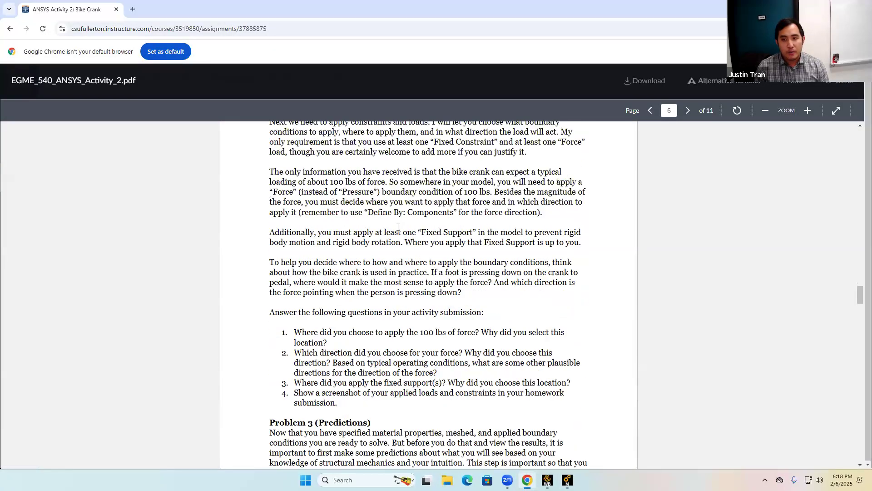
pyautogui.scroll(-16, 398, 232)
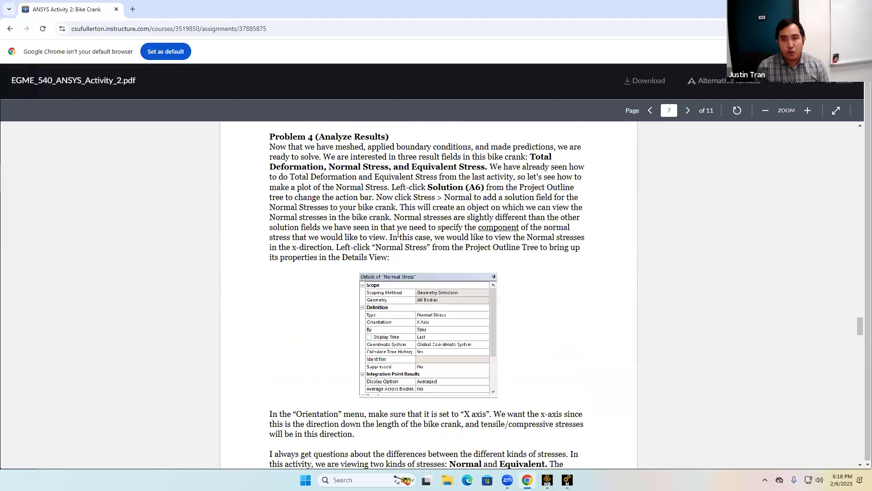
pyautogui.scroll(-20, 398, 233)
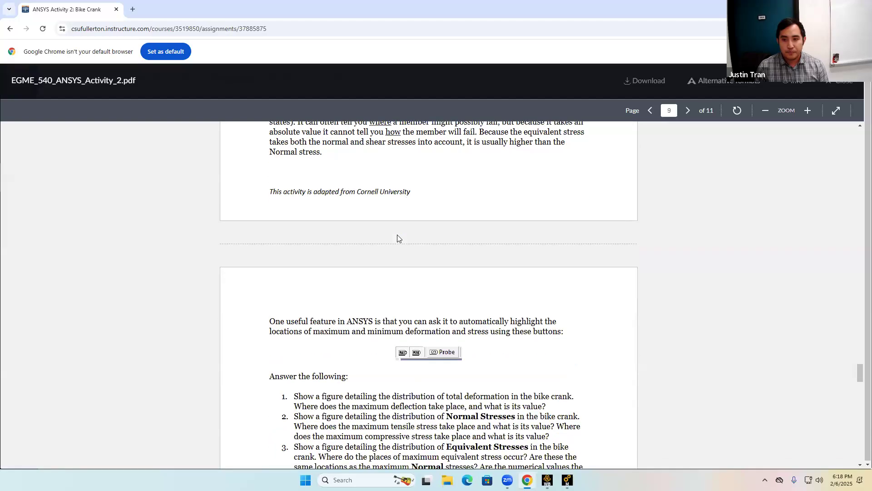
pyautogui.scroll(-2, 398, 238)
pyautogui.scroll(1, 398, 238)
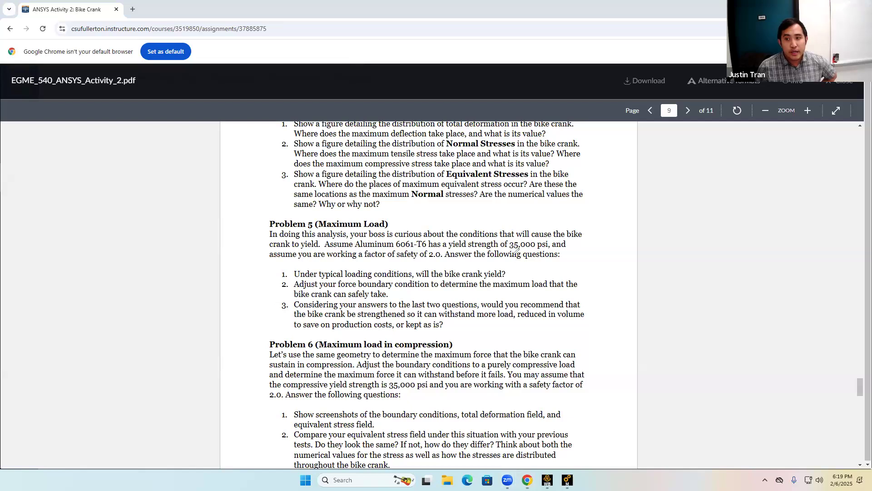
pyautogui.moveTo(511, 249); pyautogui.dragTo(545, 249)
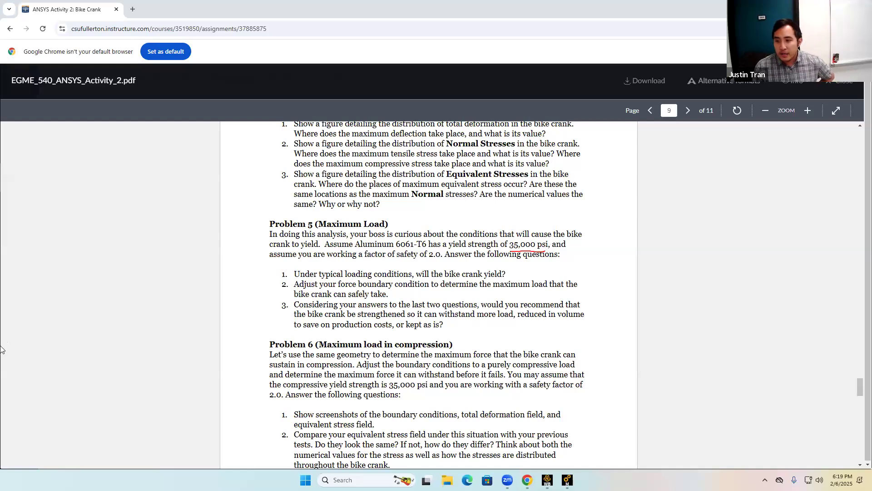
pyautogui.click(567, 479)
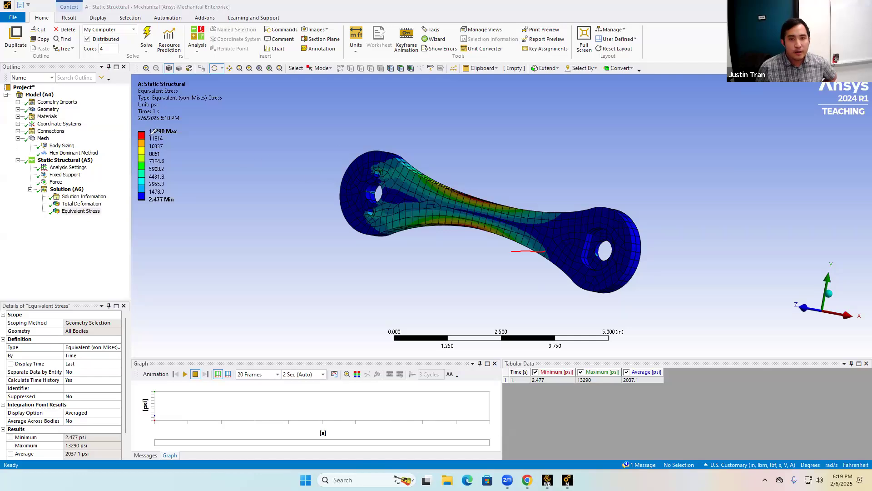
# Compare the maximum equivalent stress with the yield strength given in the assignment PDF.
pyautogui.moveTo(145, 131)
pyautogui.mouseDown()
pyautogui.moveTo(175, 132)
pyautogui.moveTo(151, 119)
pyautogui.mouseUp()
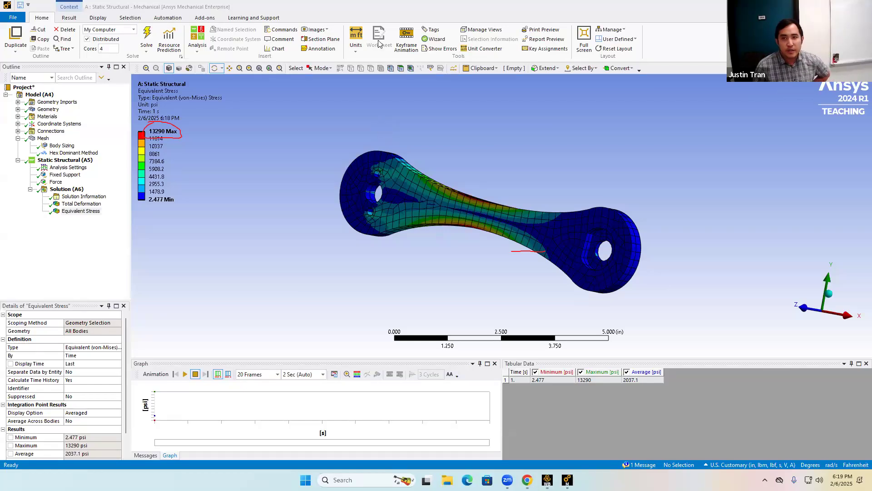
pyautogui.click(357, 49)
pyautogui.click(357, 49)
pyautogui.click(357, 49)
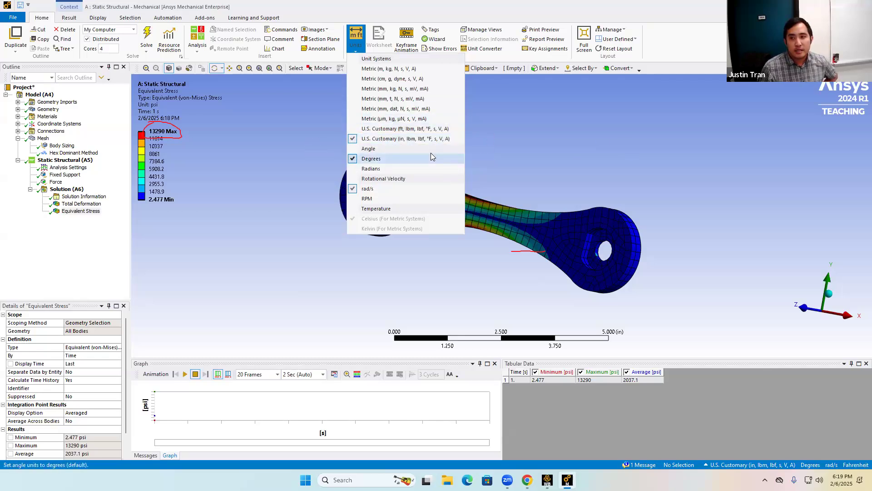
pyautogui.click(500, 127)
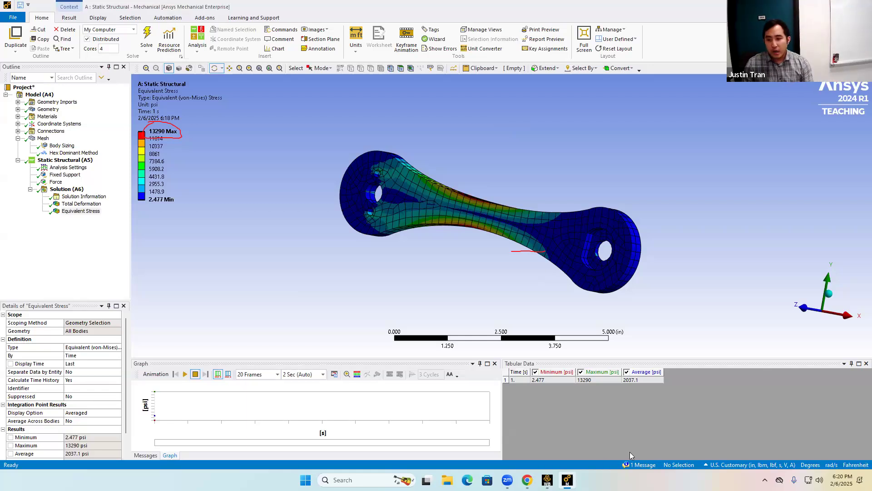
pyautogui.click(527, 480)
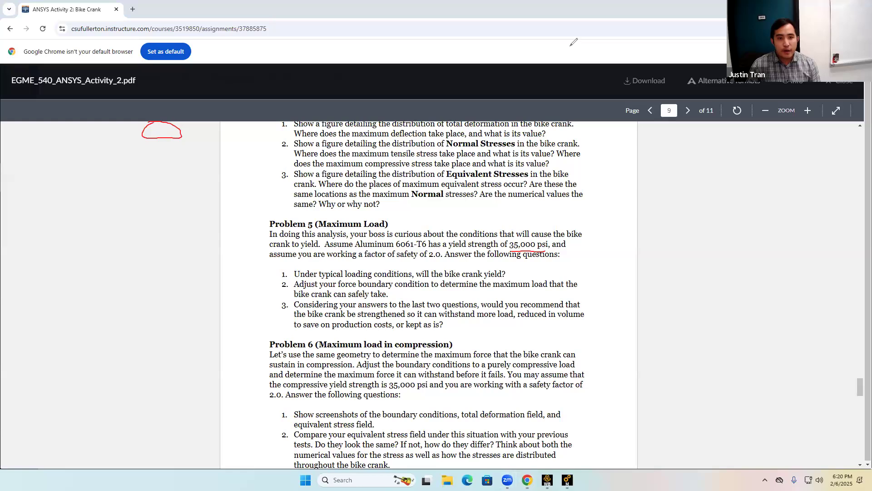
pyautogui.click(1, 290)
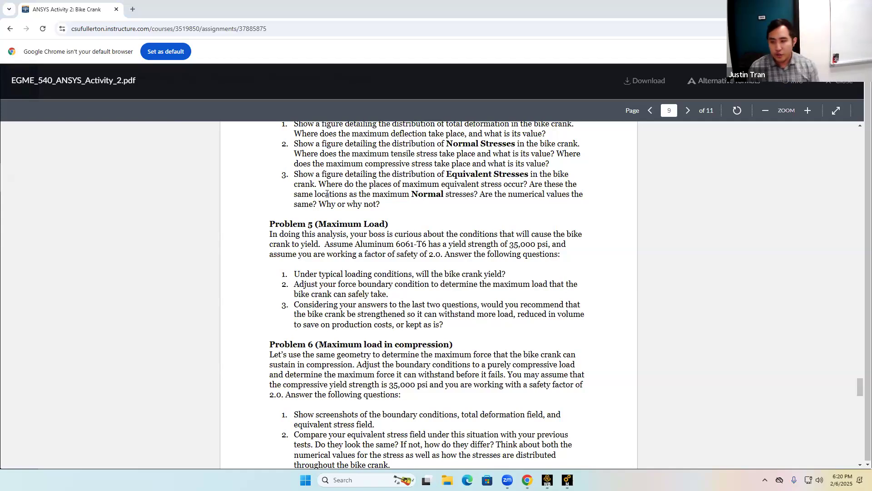
pyautogui.click(567, 480)
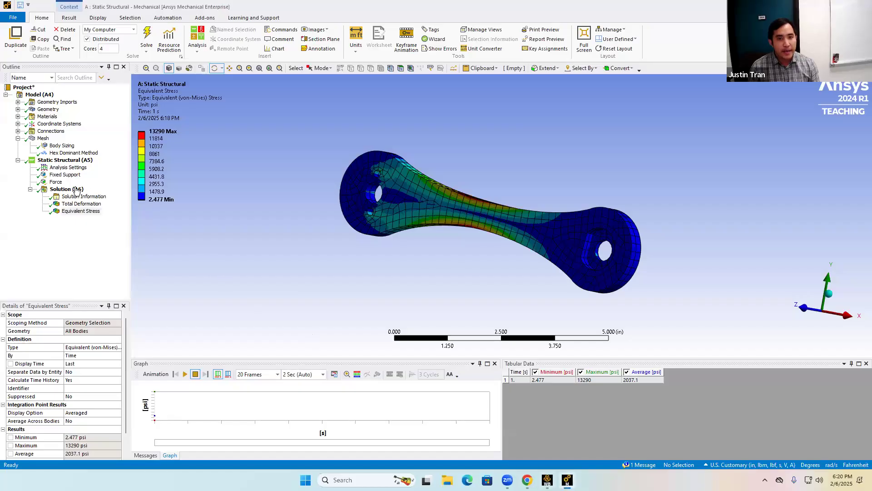
# Set the Force's Y component to -120 lbf.
pyautogui.click(56, 182)
pyautogui.click(70, 387)
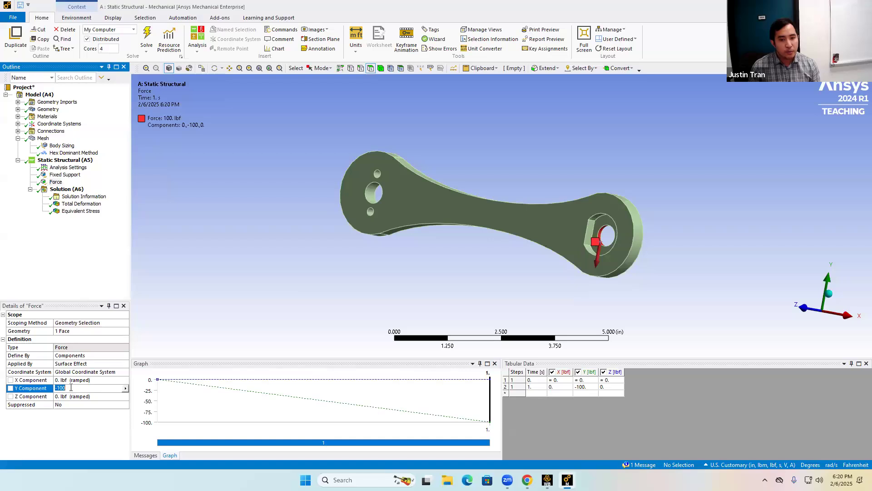
pyautogui.write('-')
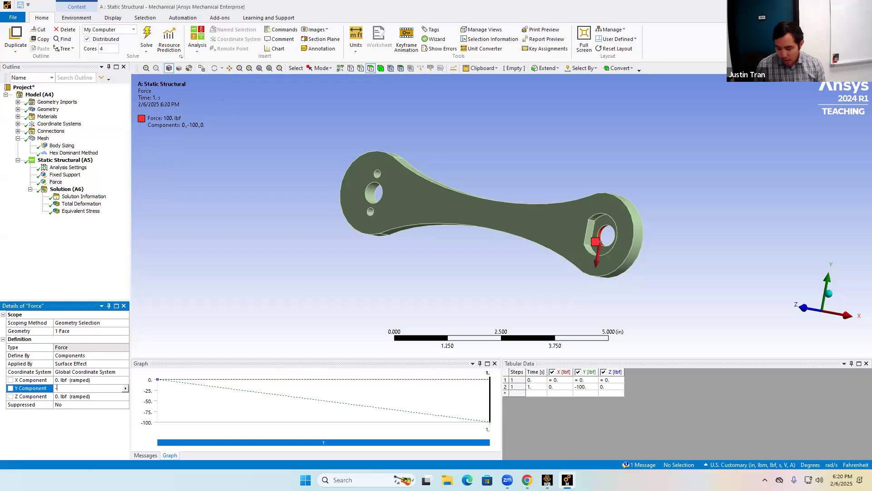
pyautogui.write('120')
pyautogui.press('Return')
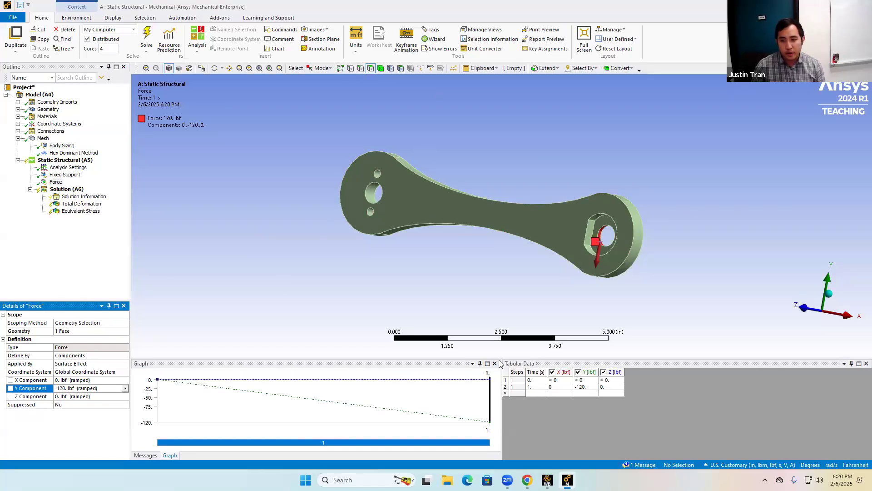
# Re-solve the analysis and compare the Force definition with the Equivalent Stress result.
pyautogui.click(146, 37)
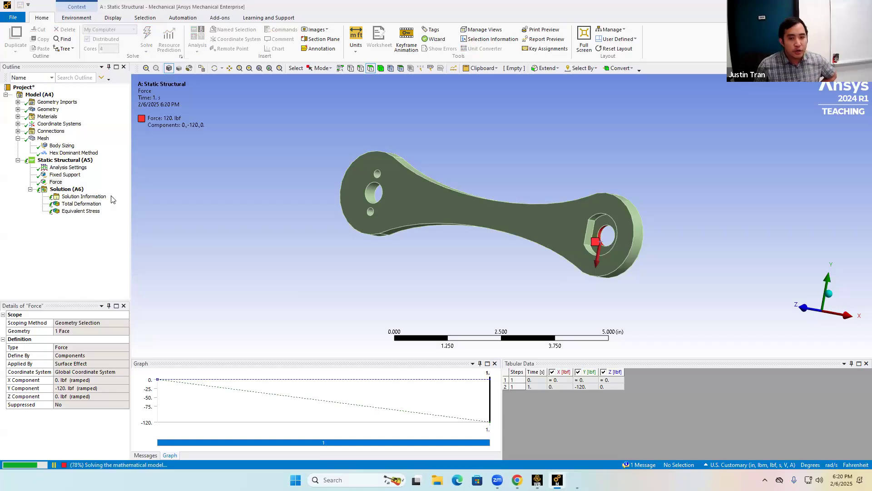
pyautogui.click(90, 211)
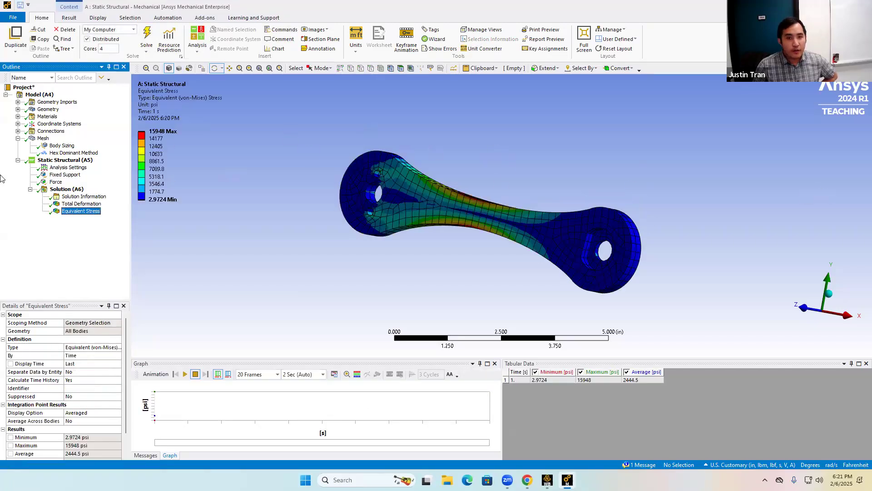
pyautogui.click(56, 182)
pyautogui.click(91, 211)
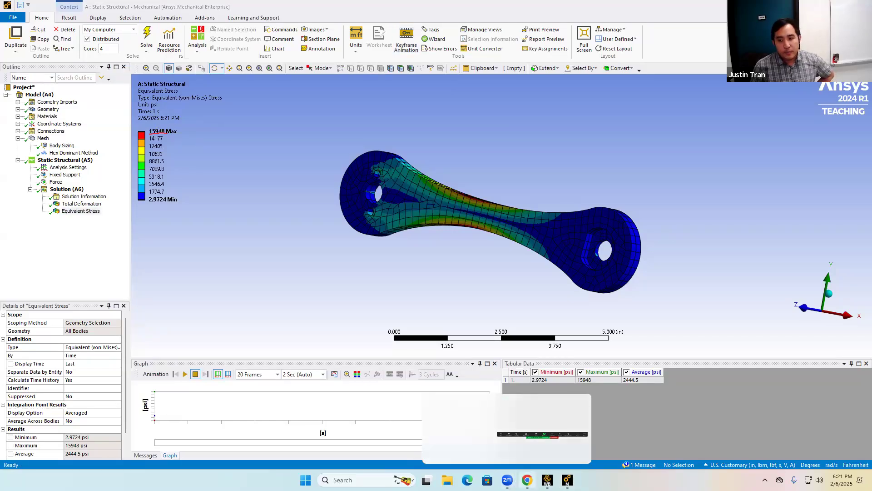
# Switch to the assignment PDF and work out the allowable stress from the 35,000 psi yield strength and 2.0 safety factor.
pyautogui.click(527, 479)
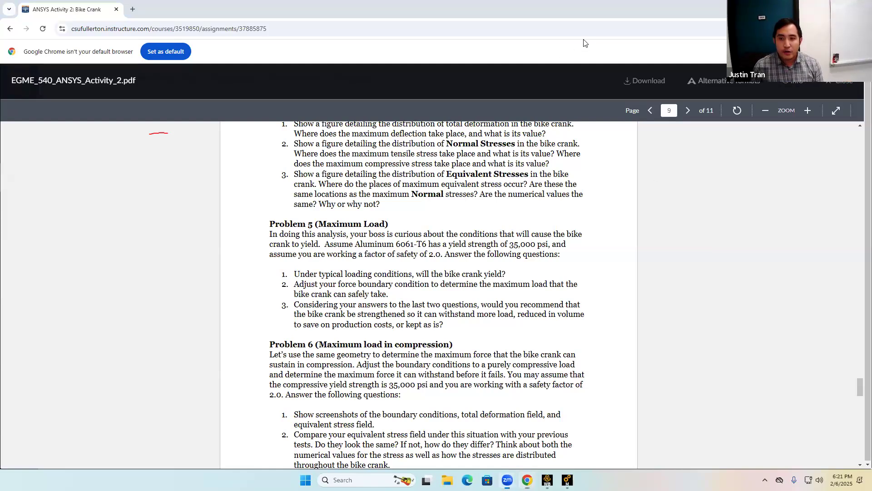
pyautogui.moveTo(427, 262); pyautogui.dragTo(443, 261)
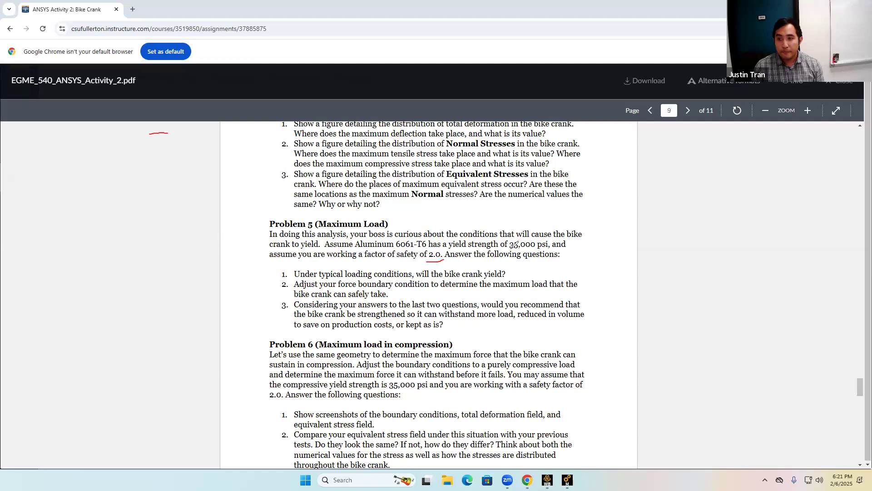
pyautogui.moveTo(508, 250); pyautogui.dragTo(547, 247)
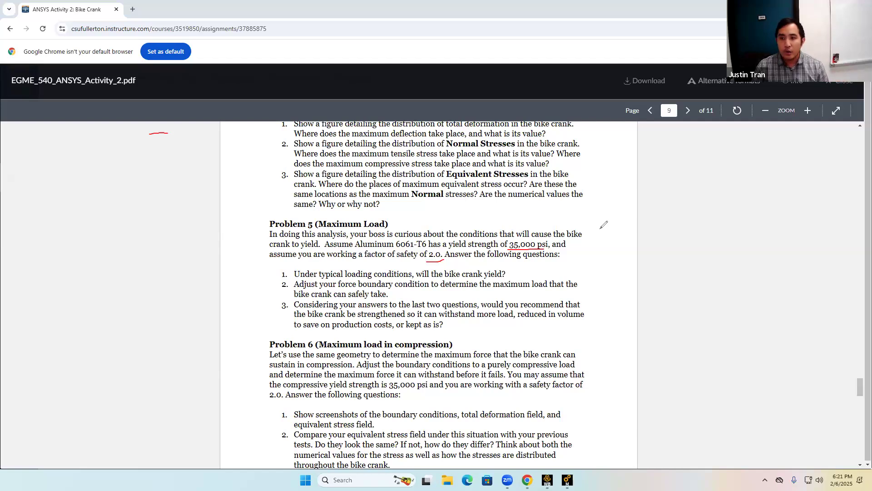
pyautogui.moveTo(611, 200)
pyautogui.mouseDown()
pyautogui.moveTo(619, 206)
pyautogui.moveTo(583, 222)
pyautogui.moveTo(598, 244)
pyautogui.moveTo(647, 225)
pyautogui.moveTo(611, 239)
pyautogui.moveTo(639, 205)
pyautogui.moveTo(650, 207)
pyautogui.moveTo(659, 243)
pyautogui.moveTo(660, 206)
pyautogui.moveTo(713, 235)
pyautogui.moveTo(707, 210)
pyautogui.moveTo(729, 238)
pyautogui.moveTo(740, 214)
pyautogui.mouseUp()
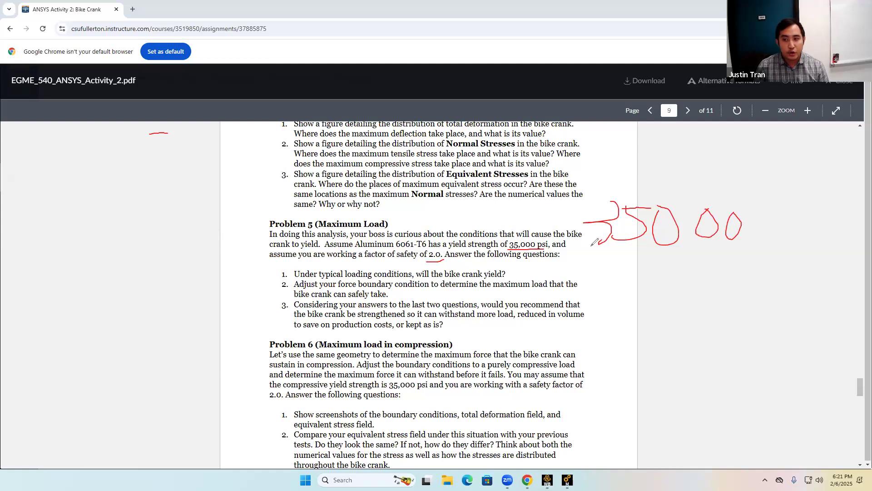
pyautogui.moveTo(586, 251); pyautogui.dragTo(800, 267)
pyautogui.moveTo(655, 282); pyautogui.dragTo(681, 299)
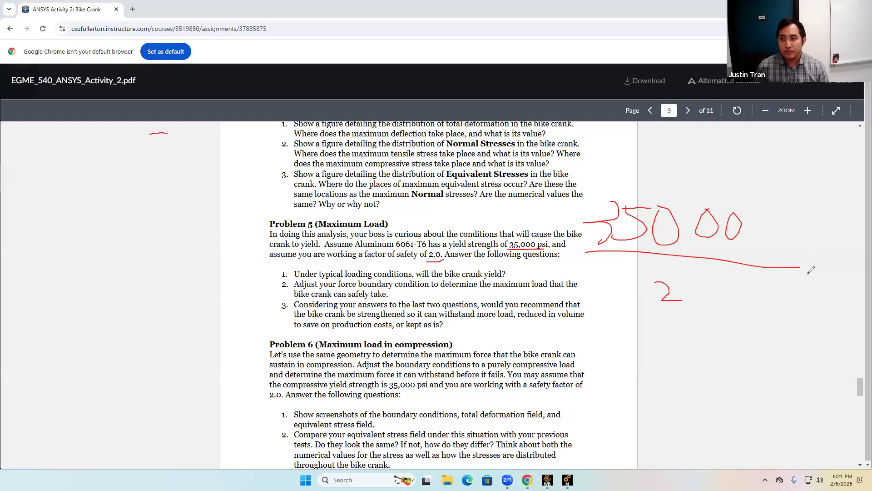
pyautogui.moveTo(811, 259); pyautogui.dragTo(822, 267)
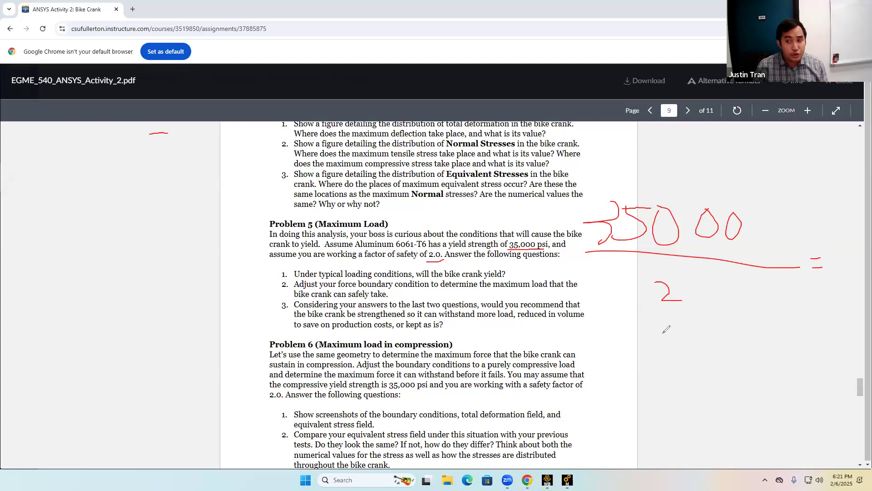
pyautogui.moveTo(662, 326); pyautogui.dragTo(661, 362)
pyautogui.moveTo(682, 329)
pyautogui.mouseDown()
pyautogui.moveTo(695, 353)
pyautogui.moveTo(725, 350)
pyautogui.moveTo(717, 351)
pyautogui.moveTo(732, 332)
pyautogui.moveTo(749, 345)
pyautogui.moveTo(761, 330)
pyautogui.moveTo(826, 326)
pyautogui.moveTo(823, 339)
pyautogui.moveTo(847, 325)
pyautogui.mouseUp()
pyautogui.click(846, 304)
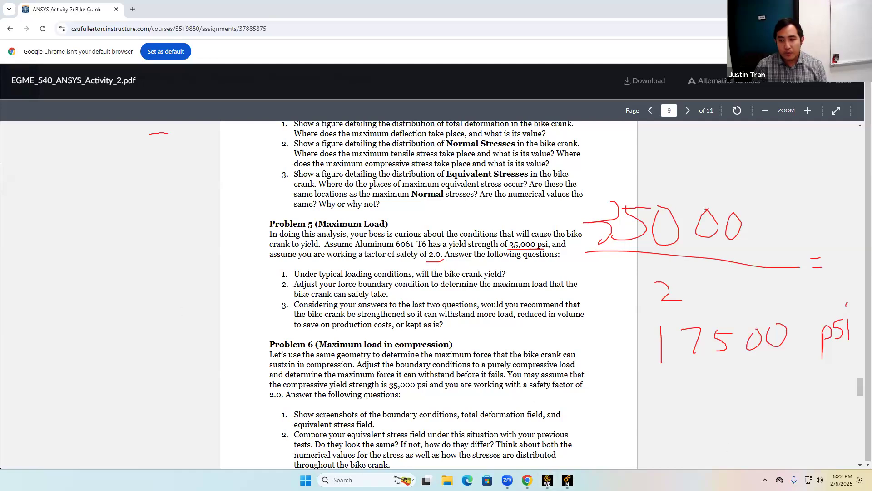
# Return to Mechanical, select the Force load, and review the unit system options.
pyautogui.click(567, 480)
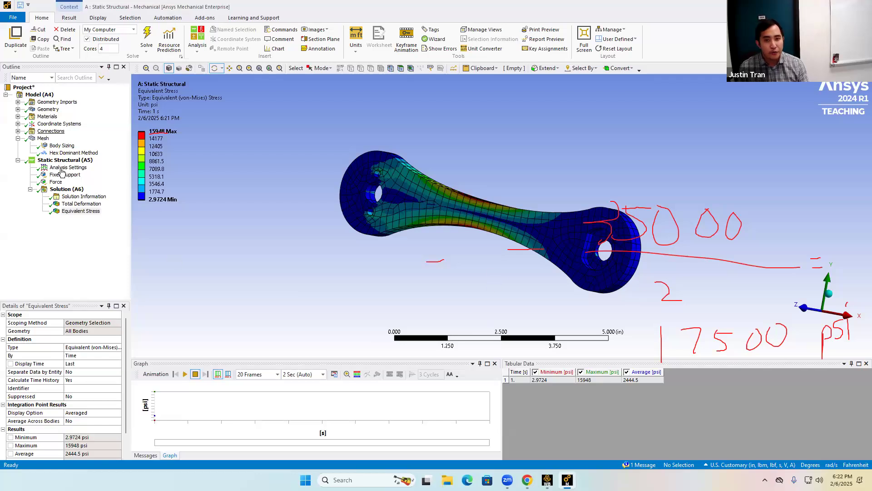
pyautogui.click(55, 182)
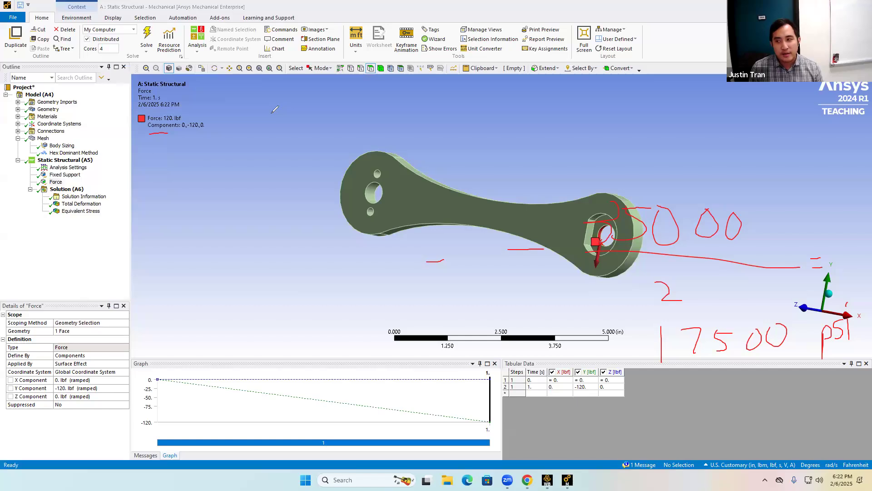
pyautogui.moveTo(247, 97); pyautogui.dragTo(247, 135)
pyautogui.moveTo(266, 98)
pyautogui.mouseDown()
pyautogui.moveTo(282, 130)
pyautogui.moveTo(348, 128)
pyautogui.moveTo(387, 104)
pyautogui.moveTo(411, 104)
pyautogui.mouseUp()
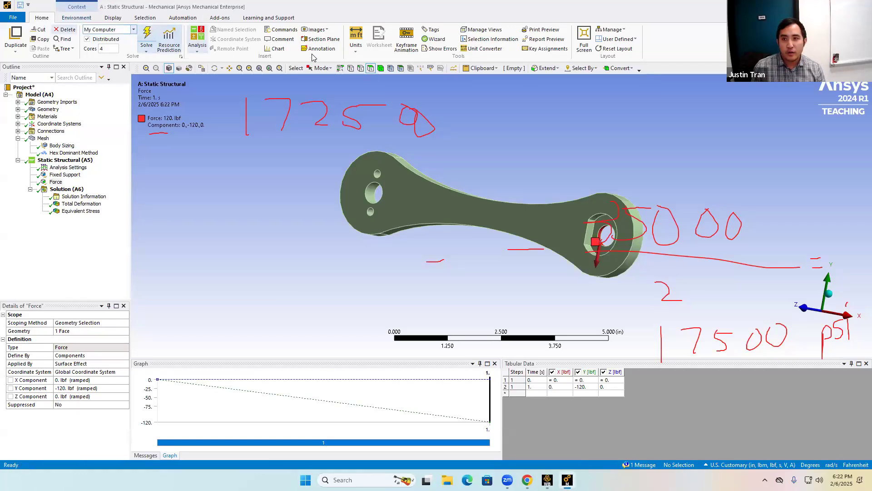
pyautogui.click(356, 41)
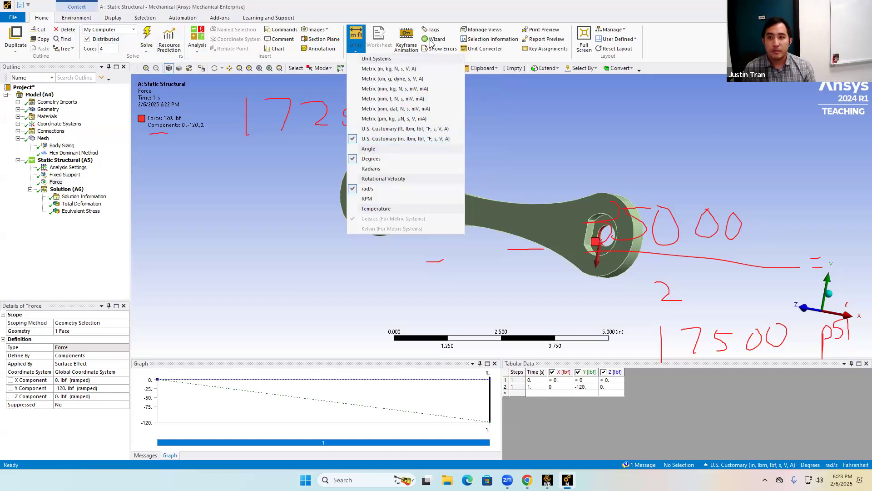
pyautogui.click(500, 131)
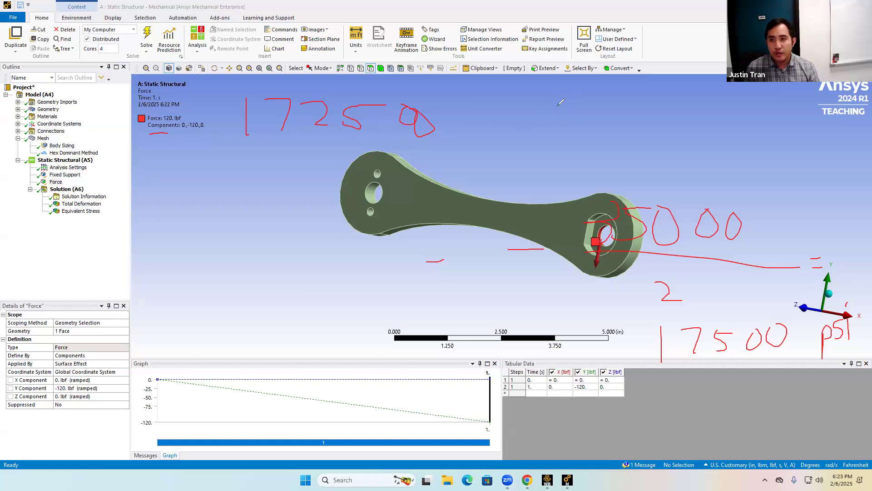
pyautogui.moveTo(556, 104); pyautogui.dragTo(545, 155)
pyautogui.moveTo(571, 105)
pyautogui.mouseDown()
pyautogui.moveTo(587, 105)
pyautogui.moveTo(563, 153)
pyautogui.mouseUp()
pyautogui.moveTo(604, 104); pyautogui.dragTo(630, 105)
pyautogui.moveTo(630, 106); pyautogui.dragTo(606, 146)
pyautogui.moveTo(640, 107)
pyautogui.mouseDown()
pyautogui.moveTo(676, 130)
pyautogui.moveTo(652, 140)
pyautogui.moveTo(673, 105)
pyautogui.moveTo(706, 119)
pyautogui.moveTo(772, 116)
pyautogui.moveTo(721, 146)
pyautogui.mouseUp()
pyautogui.moveTo(477, 128); pyautogui.dragTo(500, 123)
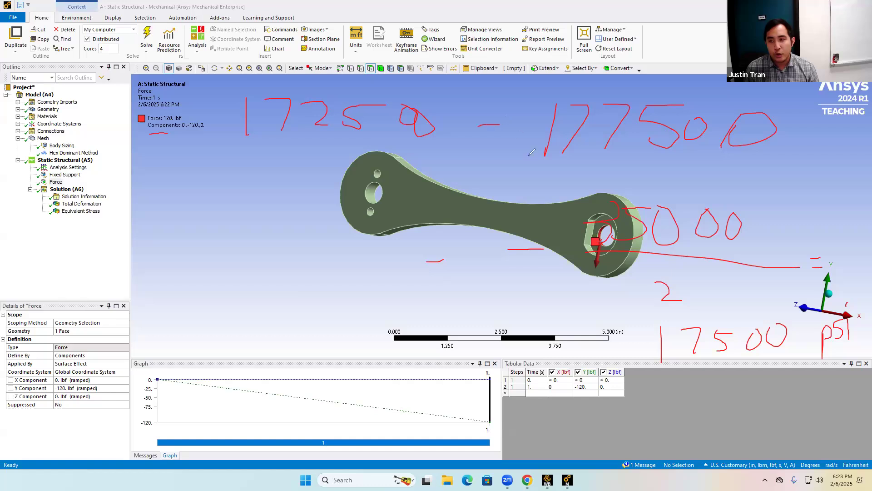
pyautogui.moveTo(659, 376); pyautogui.dragTo(868, 362)
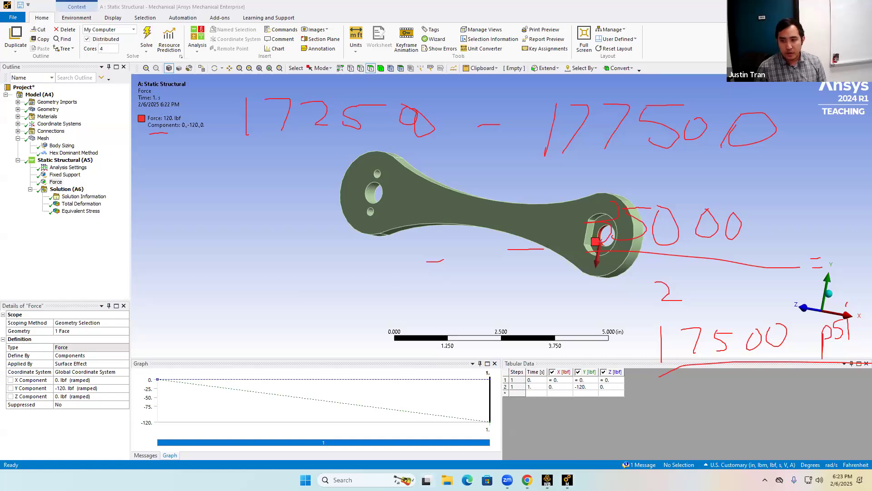
# Switch to the assignment PDF, read the Problem 6 compression-load questions, and return to Mechanical.
pyautogui.click(526, 479)
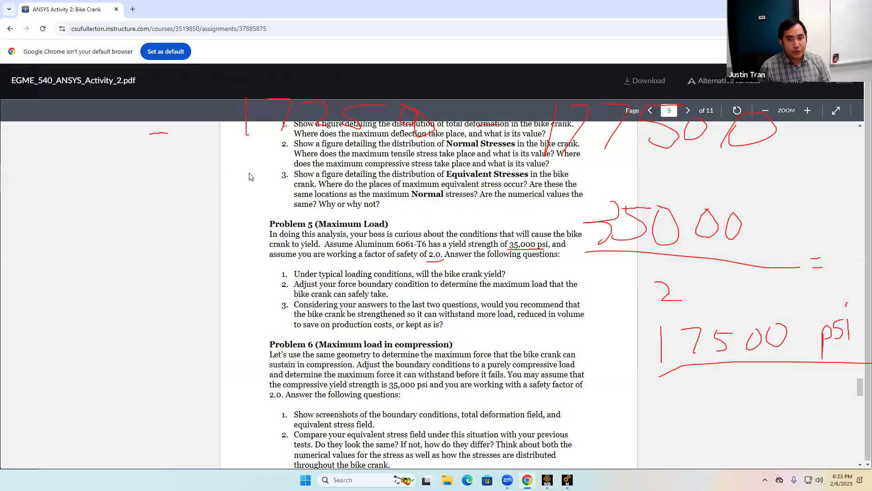
pyautogui.scroll(-4, 370, 365)
pyautogui.scroll(5, 369, 366)
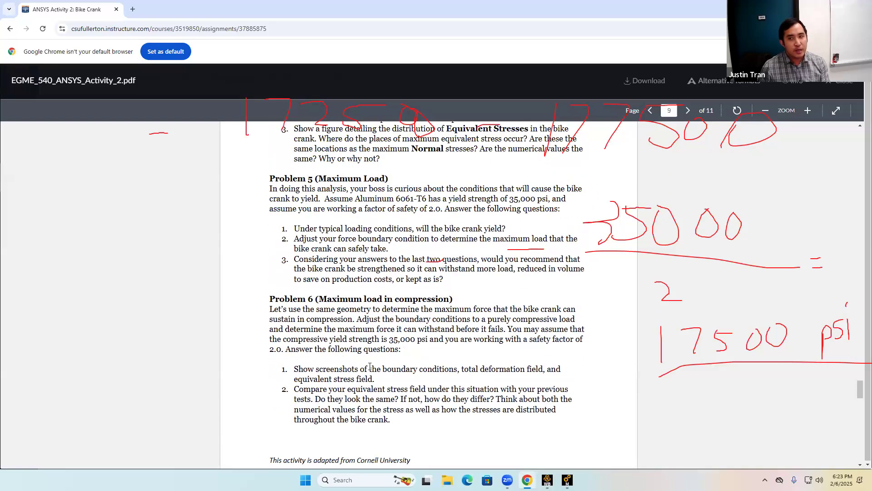
pyautogui.scroll(-4, 370, 366)
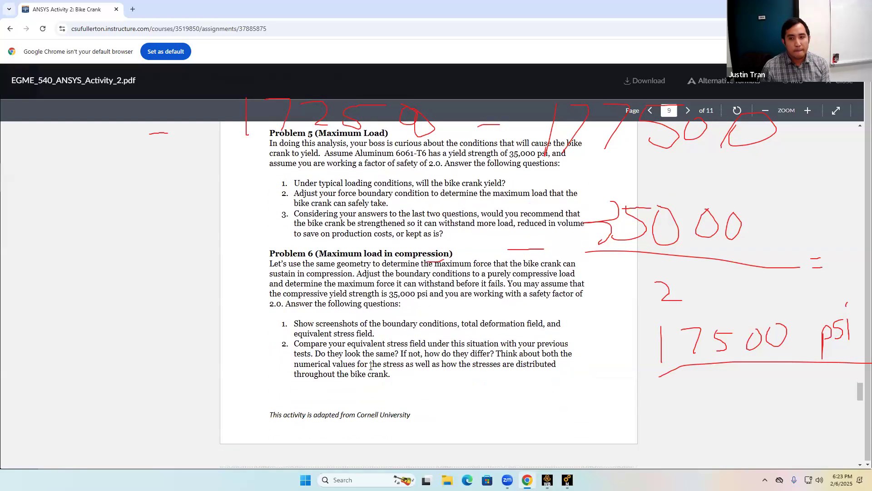
pyautogui.scroll(-1, 370, 366)
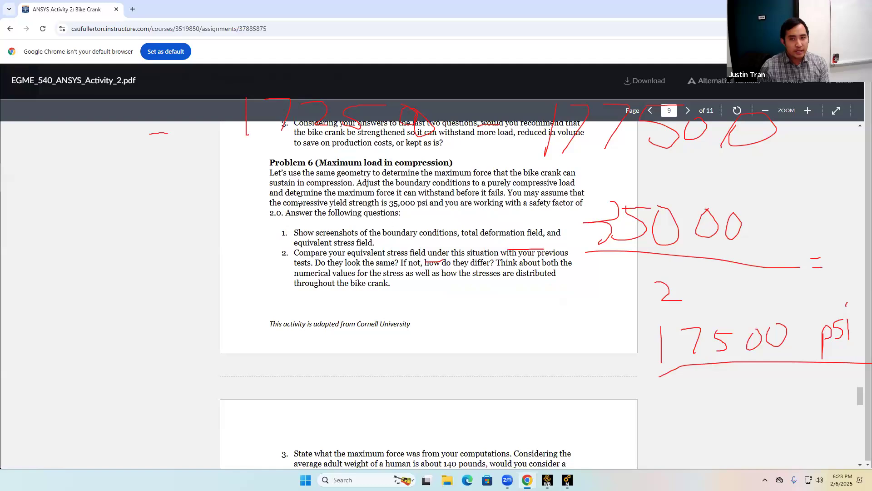
pyautogui.scroll(2, 465, 228)
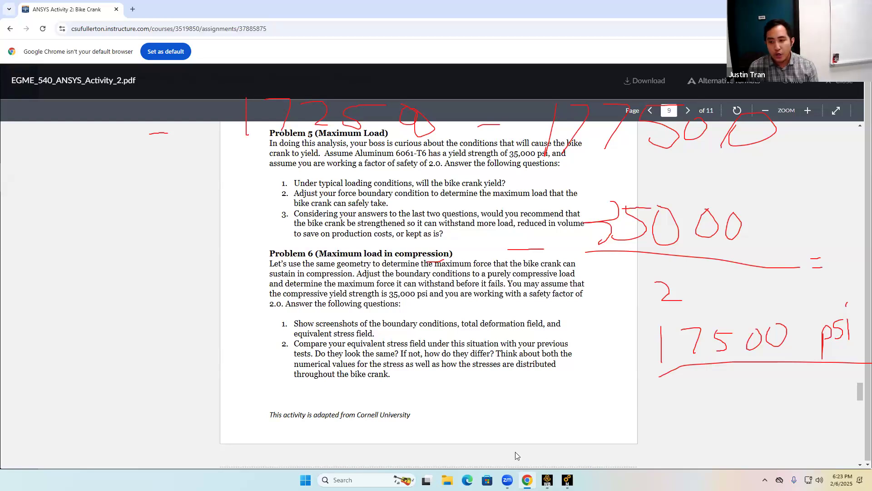
pyautogui.click(566, 477)
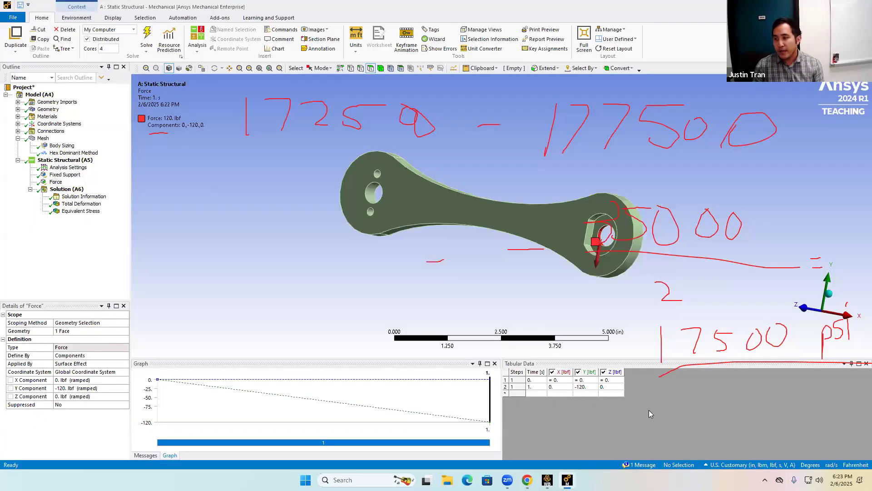
pyautogui.moveTo(767, 303); pyautogui.dragTo(784, 305, button='middle')
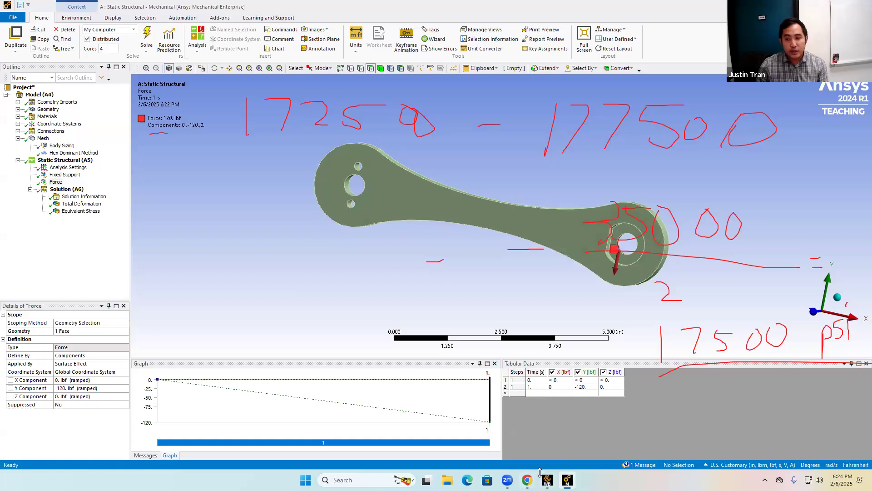
pyautogui.moveTo(537, 475)
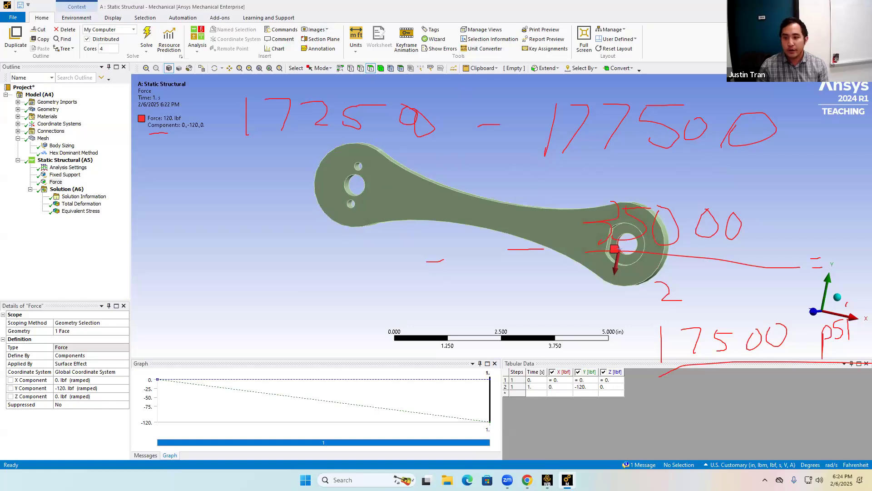
# Switch to the assignment PDF and read the Problem 7 report requirements, highlighting the listed items.
pyautogui.click(527, 480)
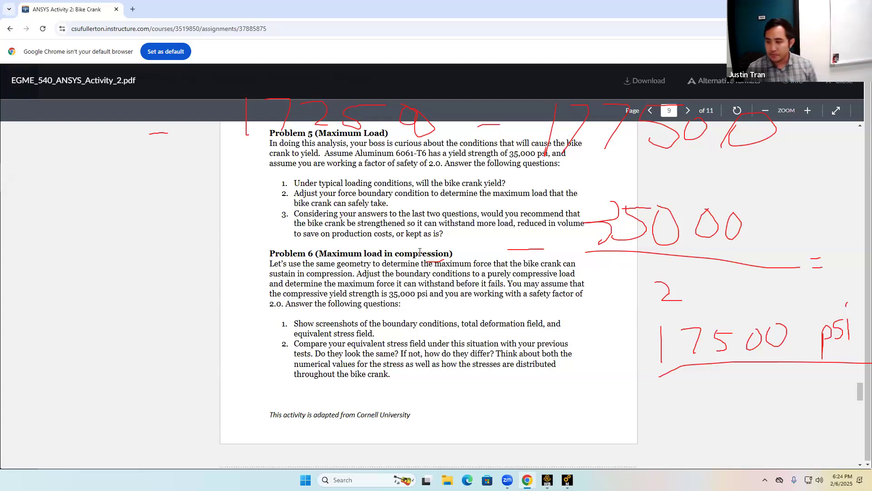
pyautogui.scroll(-5, 490, 415)
pyautogui.scroll(-4, 466, 289)
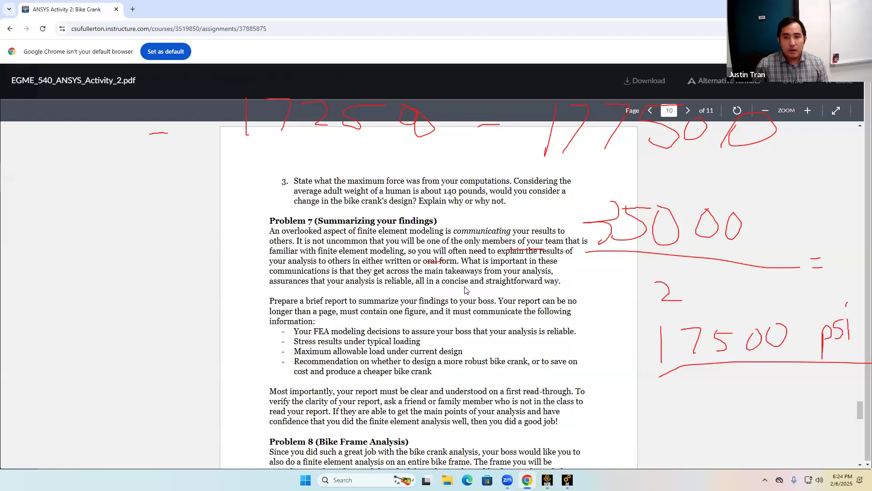
pyautogui.scroll(-1, 466, 290)
pyautogui.scroll(1, 465, 290)
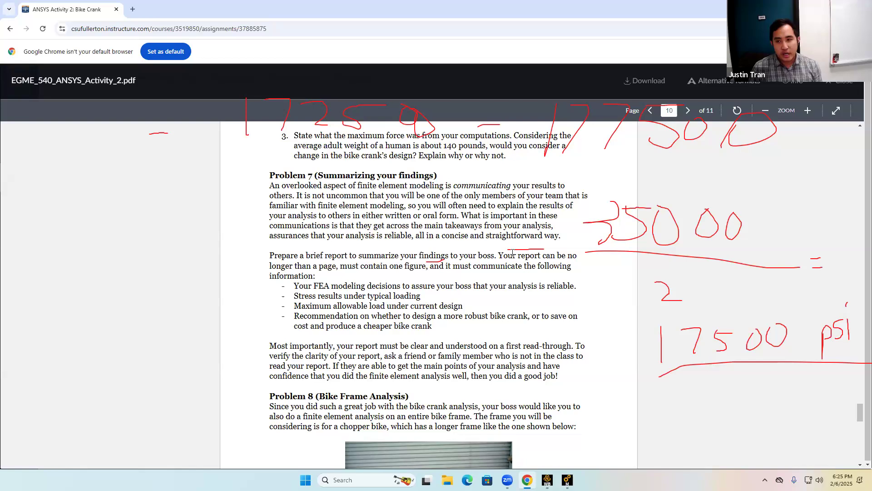
pyautogui.moveTo(294, 286); pyautogui.dragTo(405, 298)
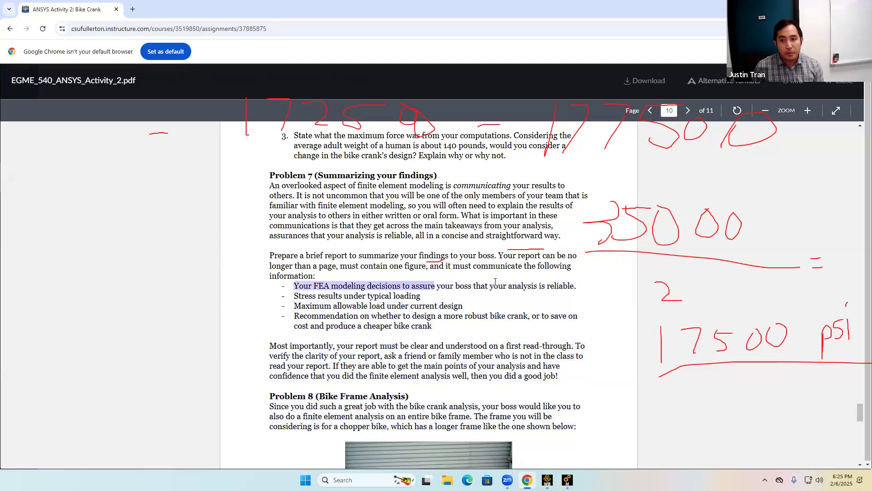
pyautogui.click(573, 287)
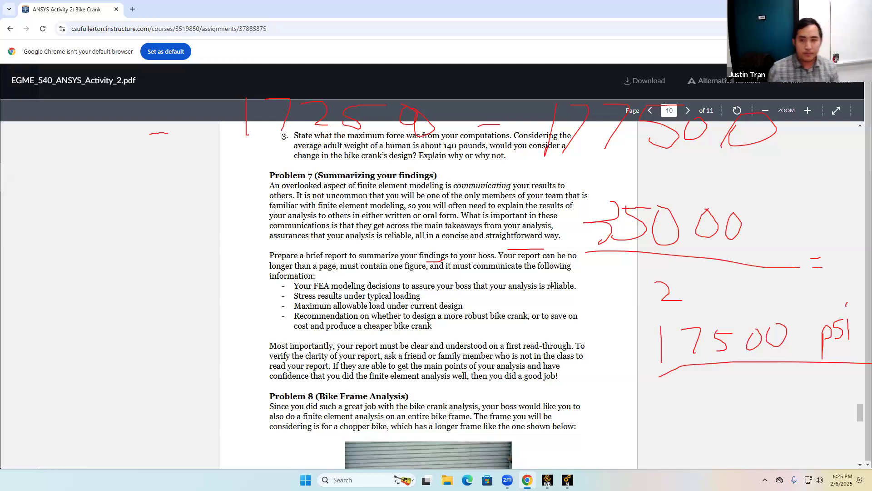
pyautogui.moveTo(293, 296); pyautogui.dragTo(393, 307)
pyautogui.click(392, 307)
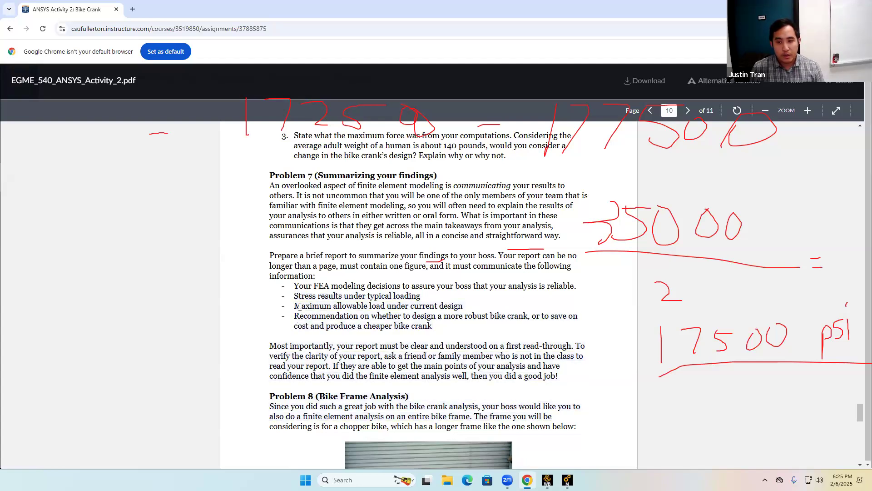
pyautogui.moveTo(301, 305); pyautogui.dragTo(454, 305)
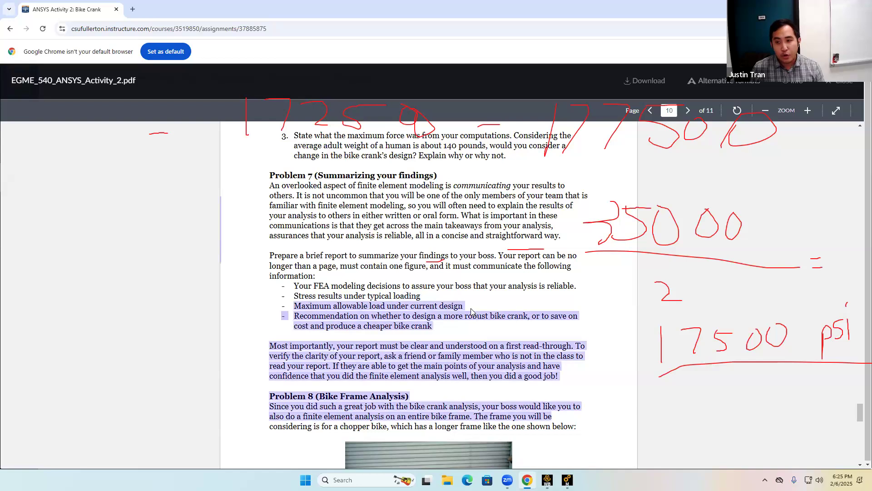
# Read the Problem 7 report requirements and the start of Problem 8 in the assignment PDF.
pyautogui.click(470, 313)
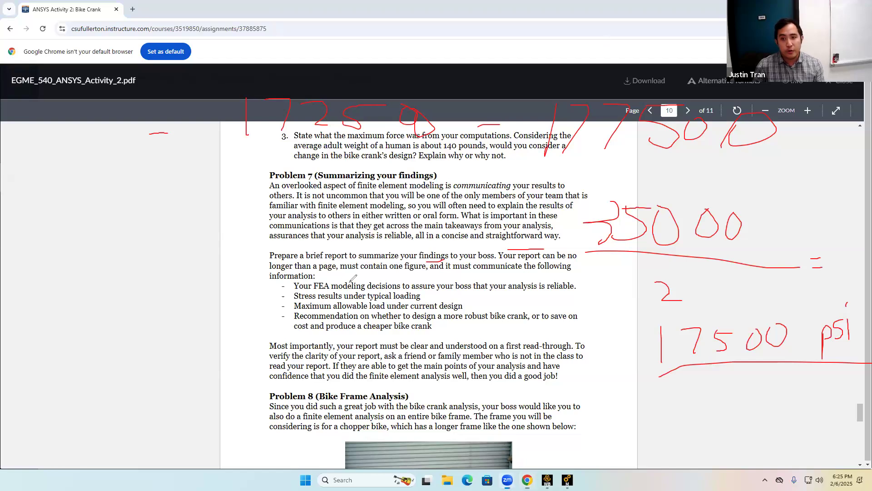
pyautogui.moveTo(348, 274); pyautogui.dragTo(423, 277)
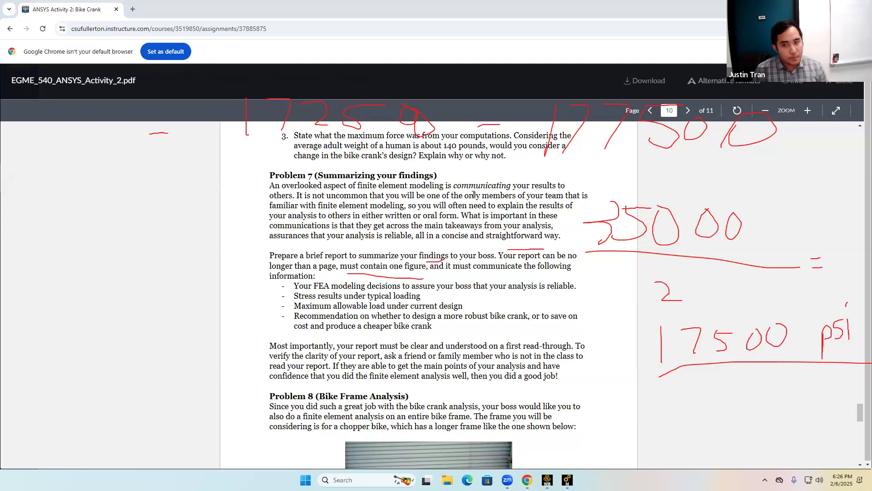
pyautogui.scroll(-5, 545, 391)
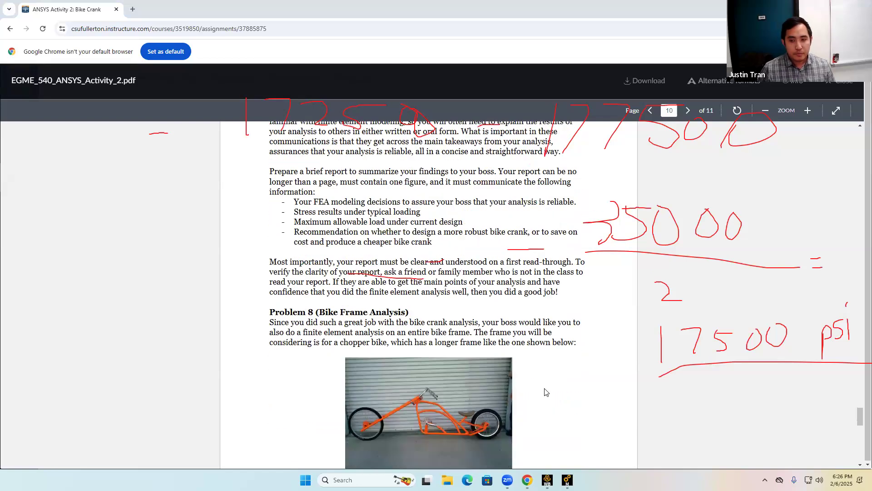
pyautogui.scroll(2, 342, 228)
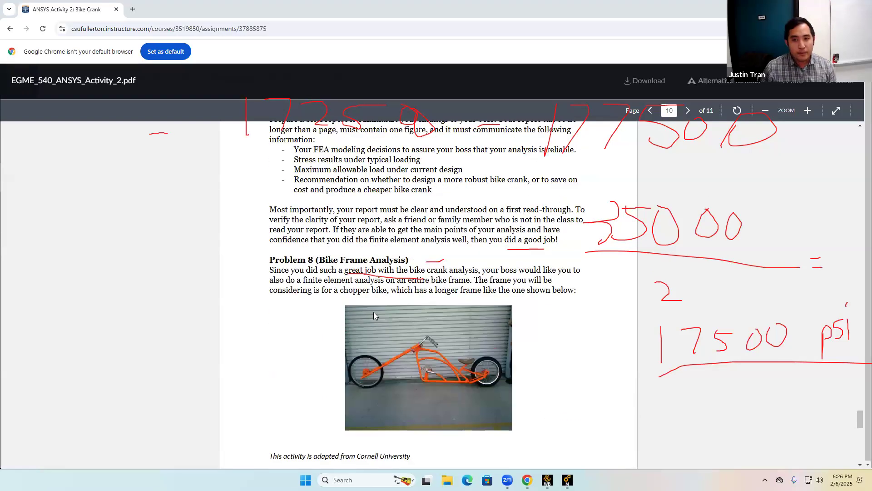
pyautogui.scroll(-8, 374, 313)
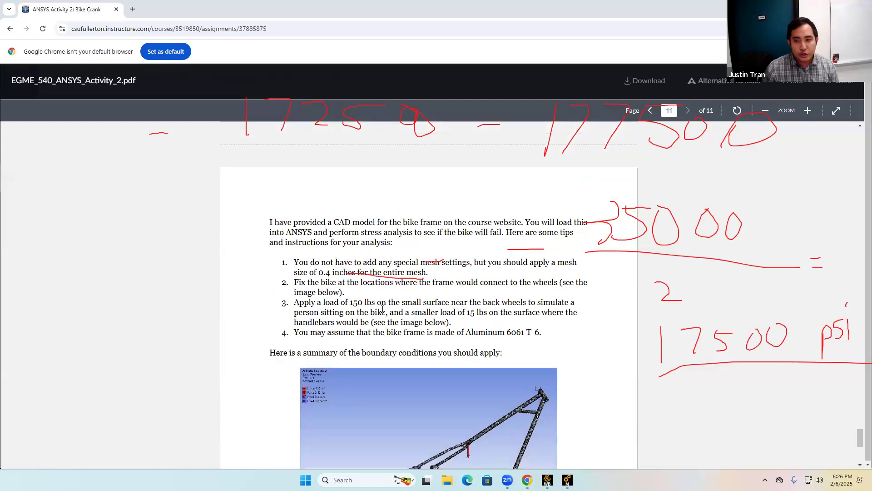
pyautogui.scroll(4, 381, 273)
pyautogui.scroll(2, 395, 247)
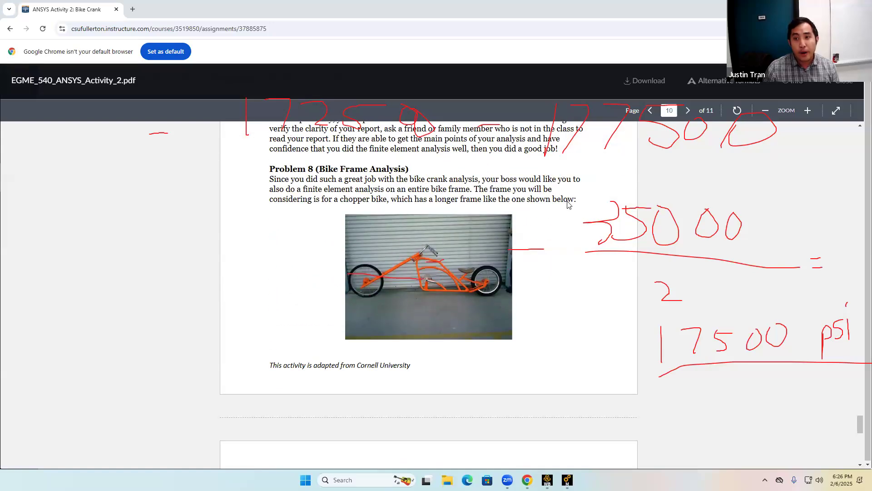
# Reopen the activity specifications PDF and read the Problem 8 bike frame analysis instructions and questions.
pyautogui.click(845, 90)
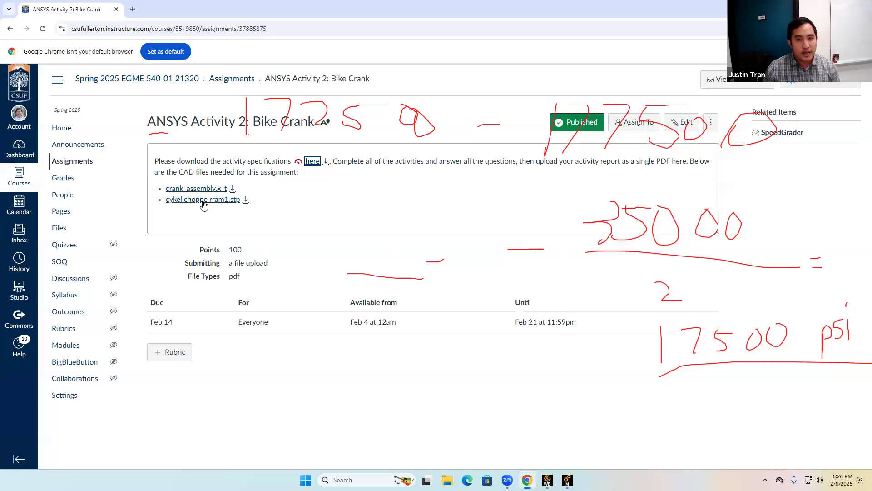
pyautogui.click(312, 162)
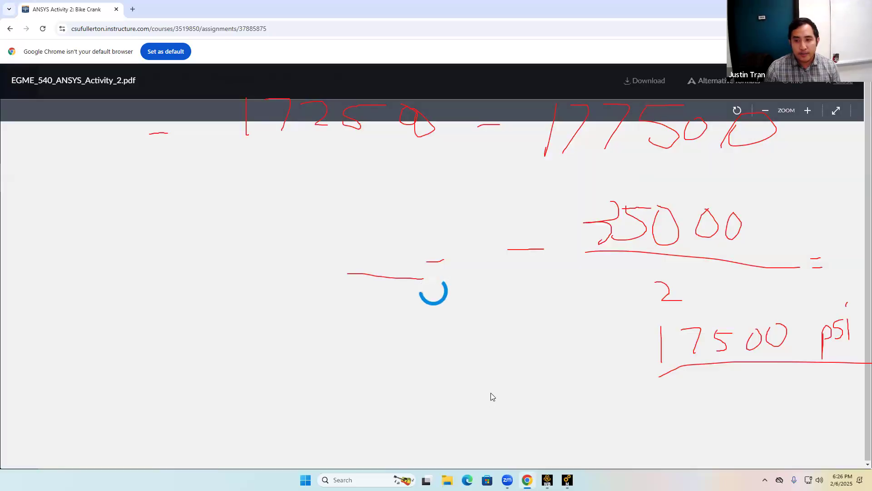
pyautogui.scroll(-20, 491, 393)
pyautogui.scroll(-20, 493, 397)
pyautogui.scroll(-20, 493, 397)
pyautogui.scroll(-20, 493, 396)
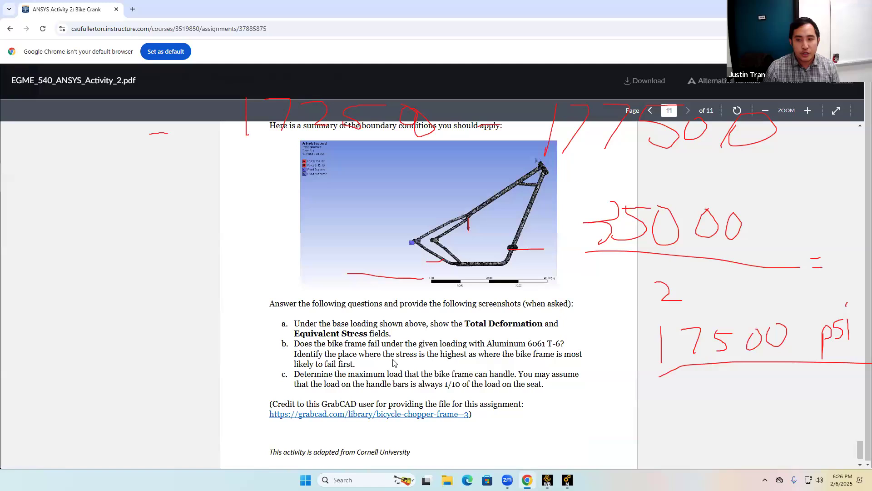
pyautogui.scroll(1, 393, 362)
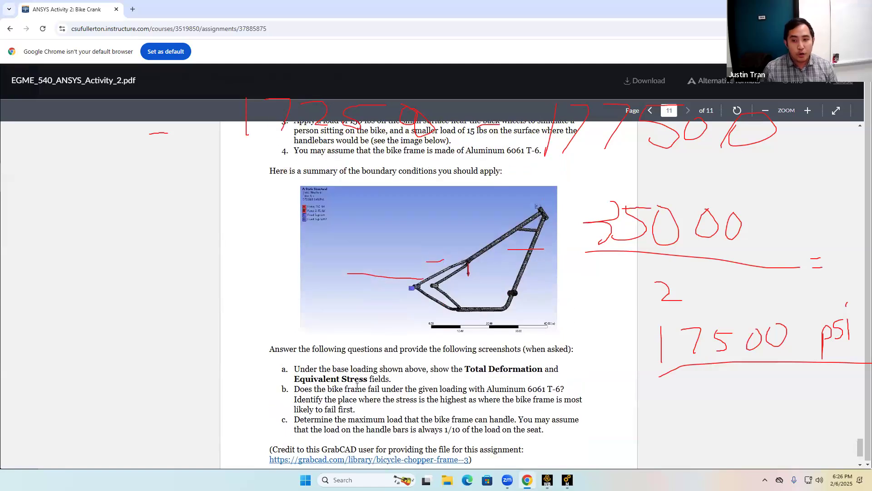
pyautogui.scroll(12, 386, 356)
pyautogui.scroll(3, 386, 359)
pyautogui.scroll(-3, 386, 357)
pyautogui.scroll(3, 386, 354)
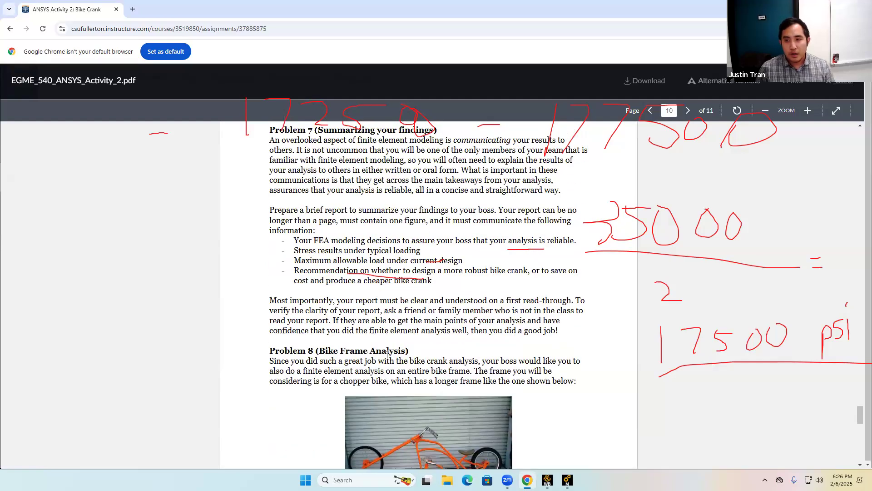
pyautogui.scroll(2, 387, 353)
pyautogui.scroll(-1, 387, 354)
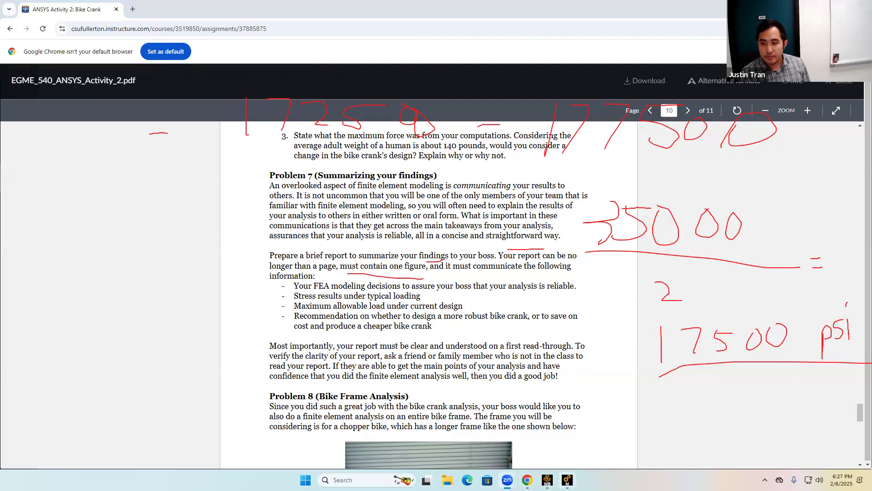
# Return to Mechanical and view the Equivalent Stress result of the crank.
pyautogui.click(567, 479)
pyautogui.click(94, 224)
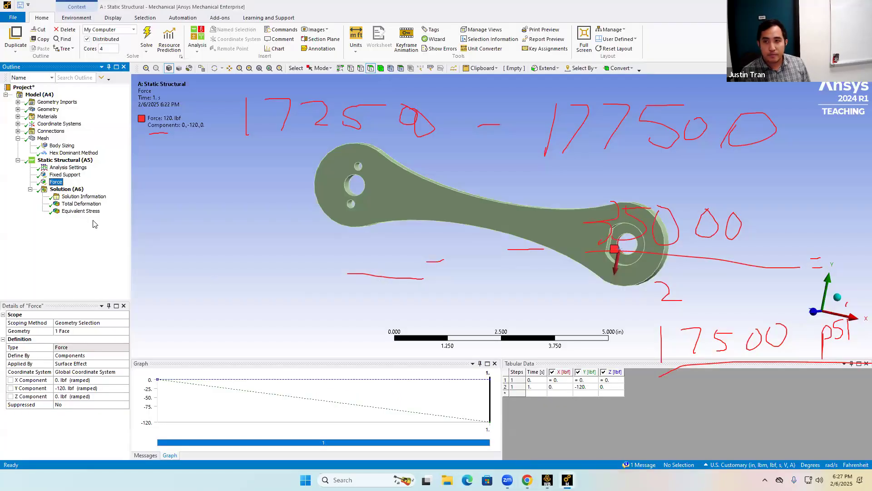
pyautogui.click(90, 212)
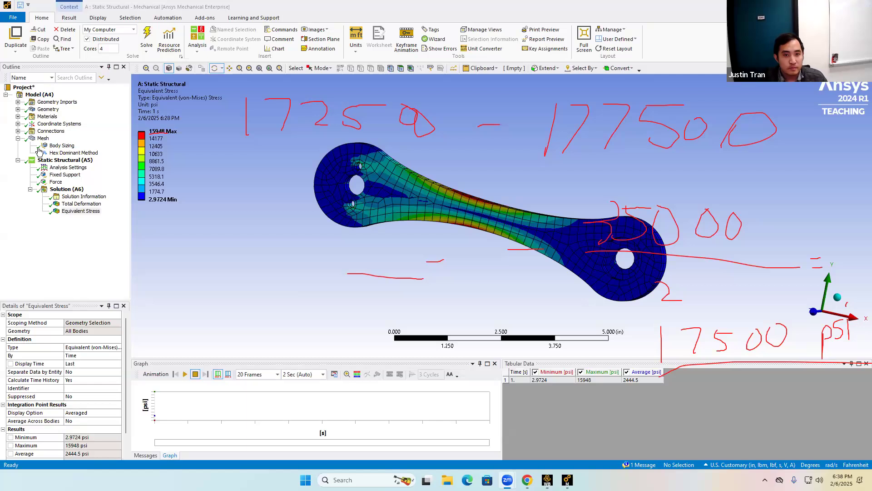
# Insert a Maximum Principal Stress result under Solution, solve it, and inspect the stress distribution on the crank.
pyautogui.rightClick(60, 189)
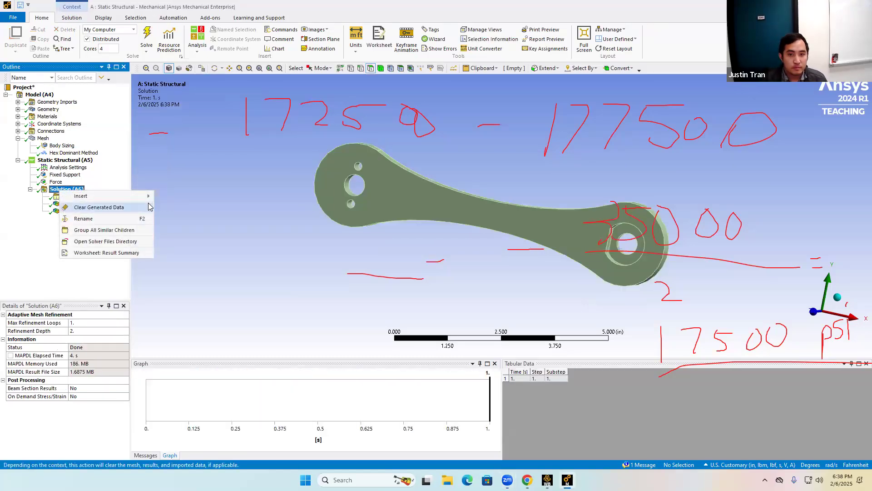
pyautogui.moveTo(138, 196)
pyautogui.moveTo(209, 217)
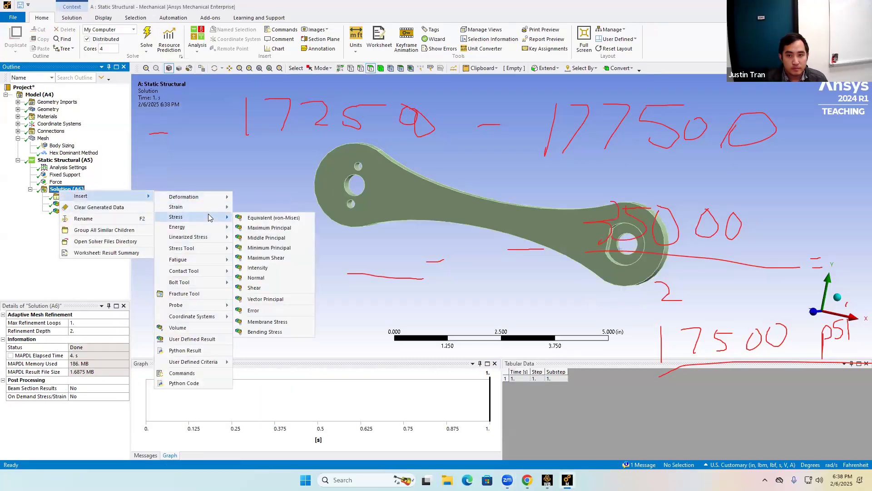
pyautogui.click(277, 228)
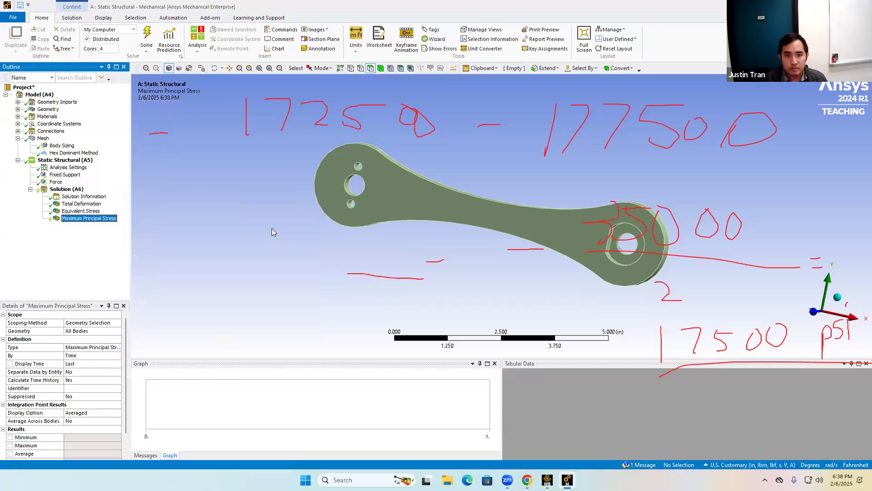
pyautogui.click(146, 36)
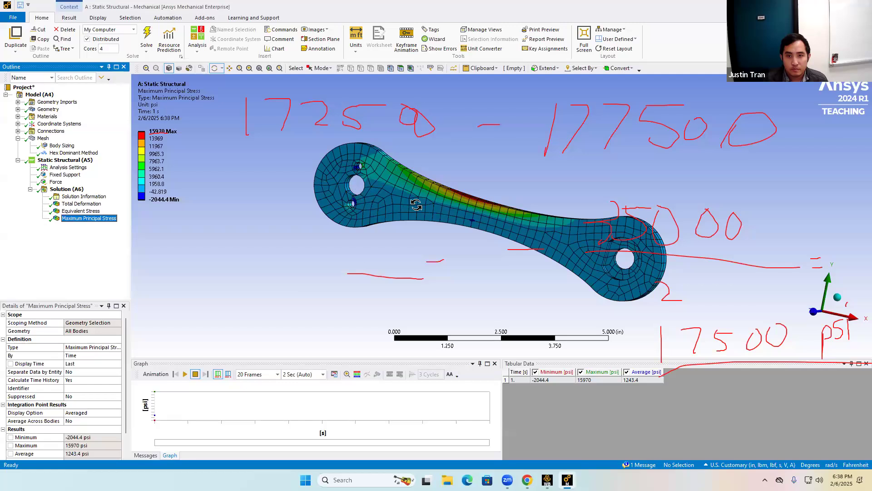
pyautogui.moveTo(485, 235)
pyautogui.mouseDown()
pyautogui.moveTo(501, 189)
pyautogui.moveTo(510, 236)
pyautogui.moveTo(493, 246)
pyautogui.mouseUp()
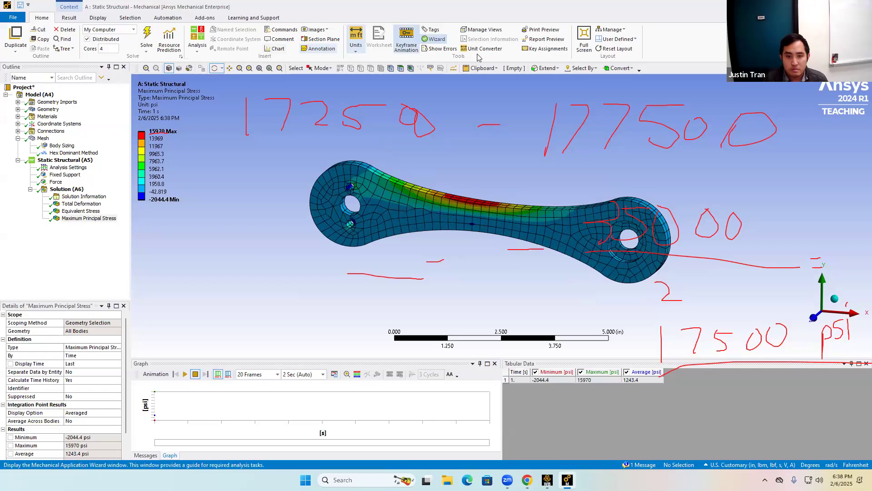
pyautogui.moveTo(459, 213)
pyautogui.mouseDown()
pyautogui.moveTo(462, 140)
pyautogui.moveTo(428, 189)
pyautogui.moveTo(421, 220)
pyautogui.mouseUp()
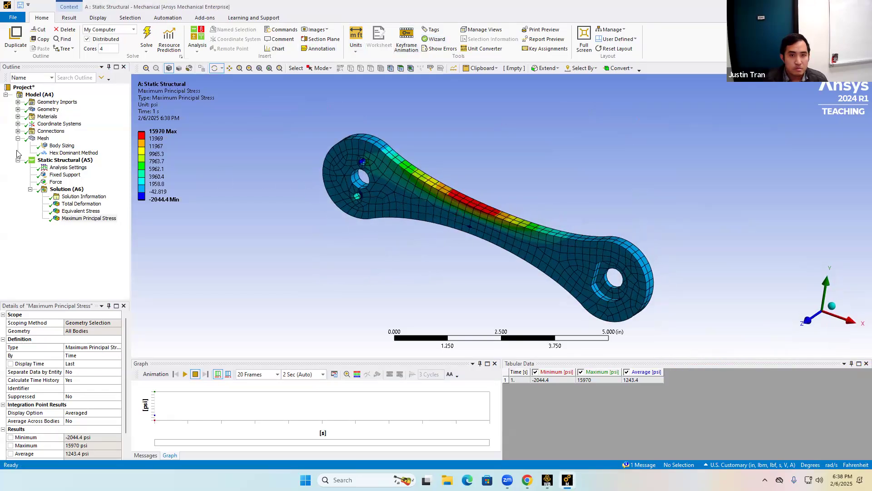
# Set the Body Sizing element size to 0.125 in and re-solve the model.
pyautogui.click(57, 145)
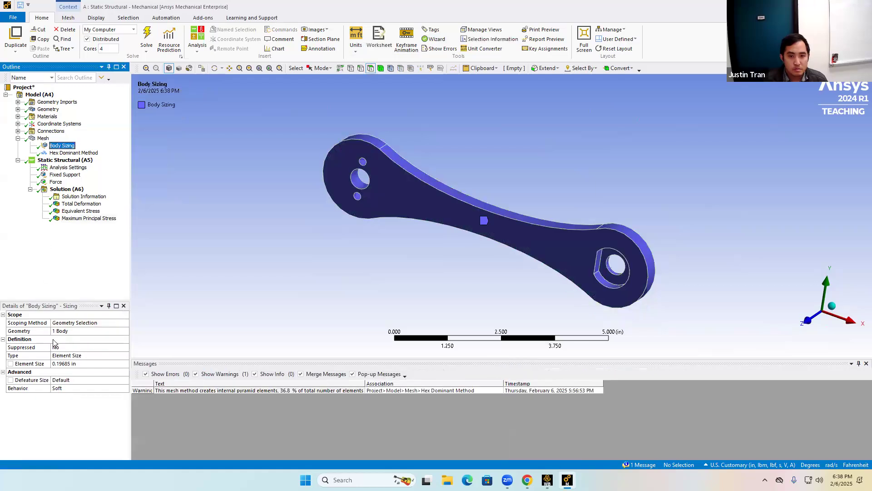
pyautogui.click(70, 364)
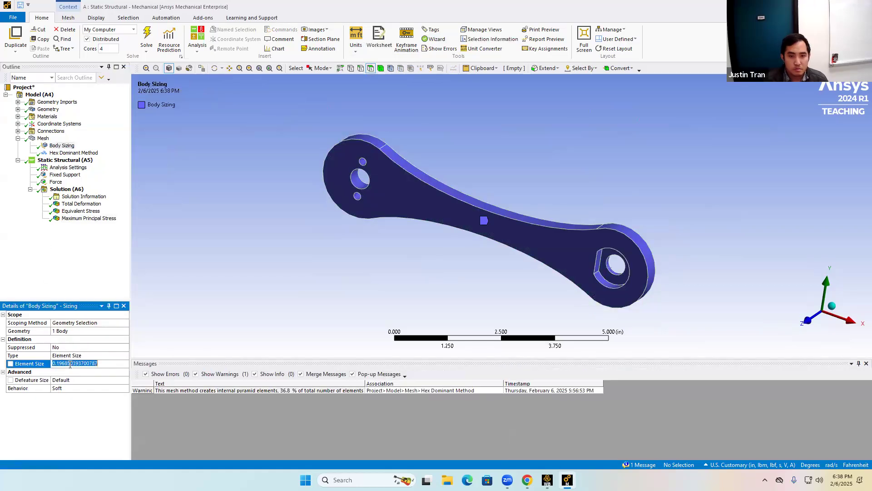
pyautogui.write('0.125')
pyautogui.press('Return')
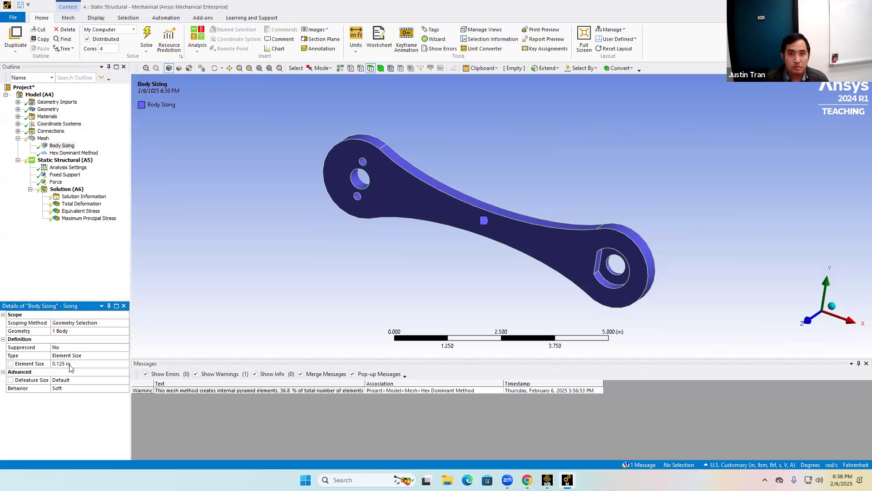
pyautogui.click(146, 37)
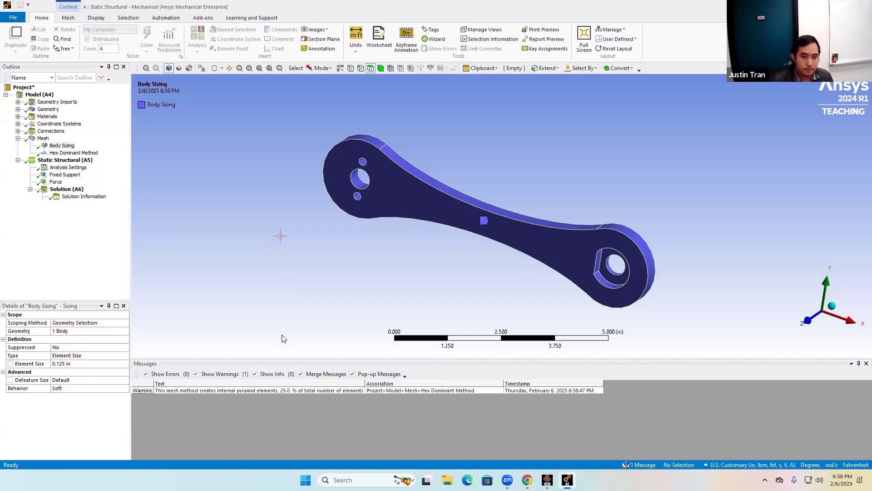
# Compare the refined Equivalent Stress and Maximum Principal Stress results while orbiting and zooming the crank.
pyautogui.click(81, 210)
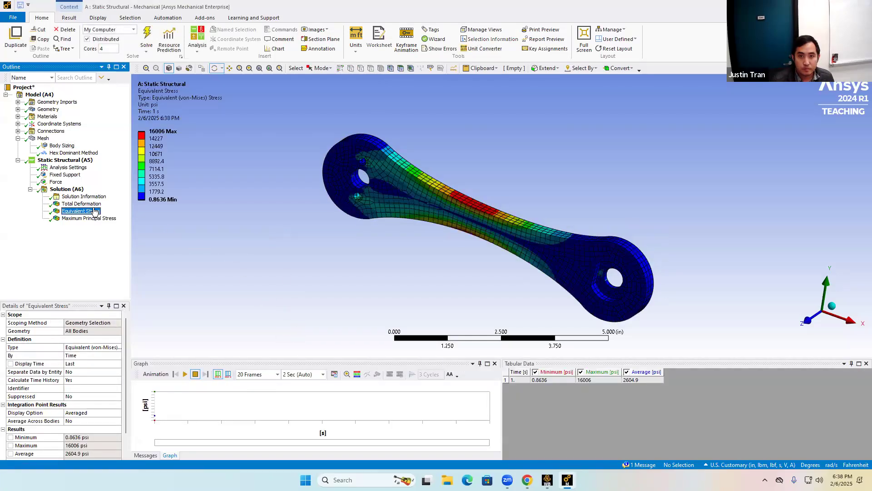
pyautogui.moveTo(444, 259); pyautogui.dragTo(356, 232)
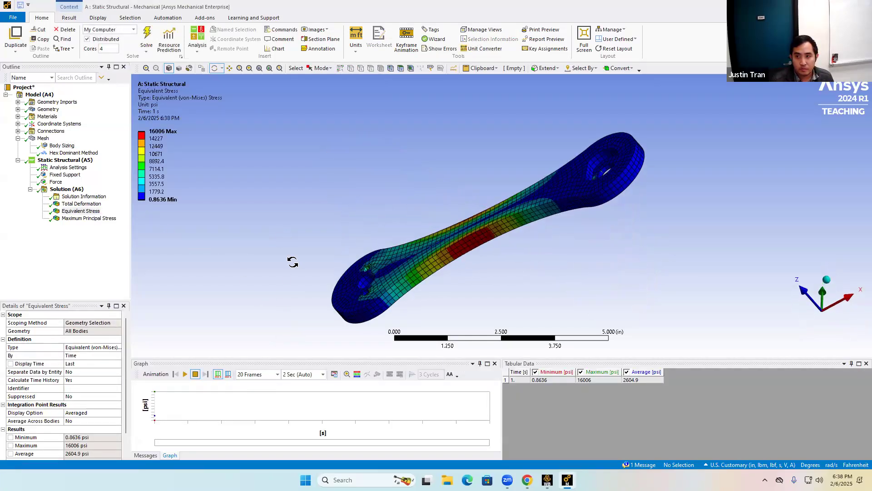
pyautogui.click(89, 218)
pyautogui.moveTo(327, 264); pyautogui.dragTo(325, 267)
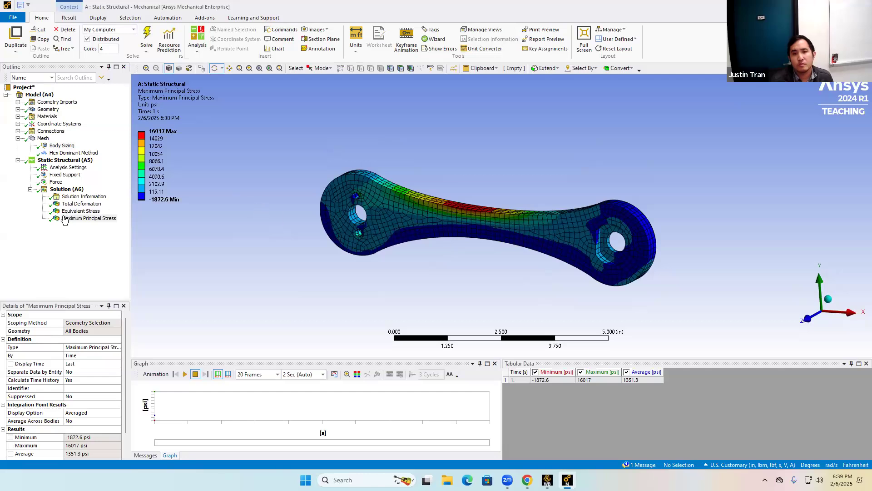
pyautogui.click(80, 210)
pyautogui.click(89, 218)
pyautogui.moveTo(564, 168); pyautogui.dragTo(532, 111)
pyautogui.scroll(5, 531, 237)
pyautogui.moveTo(554, 259); pyautogui.dragTo(315, 281)
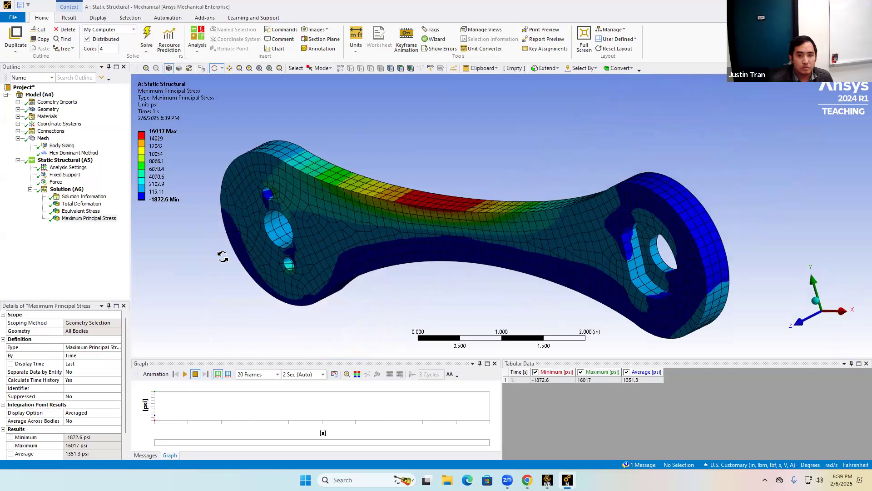
# Insert a Normal Stress result under Solution, evaluate all results, and compare it with the Maximum Principal Stress.
pyautogui.rightClick(67, 190)
pyautogui.moveTo(100, 197)
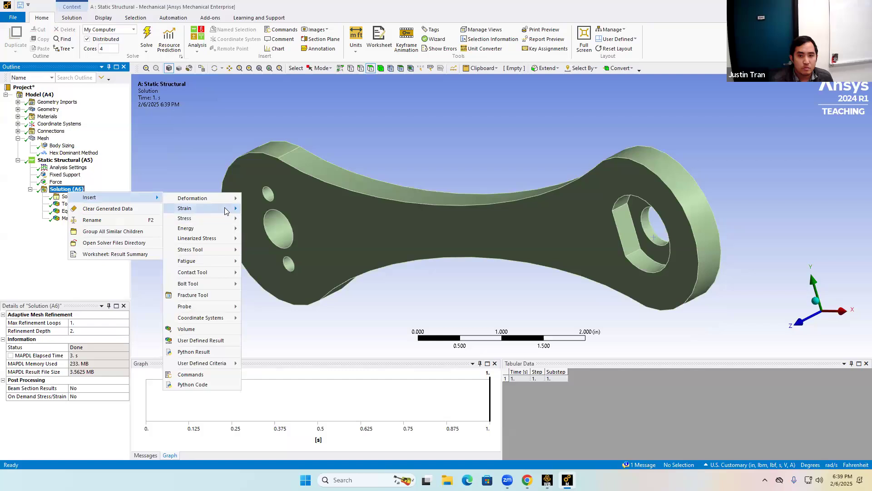
pyautogui.moveTo(228, 219)
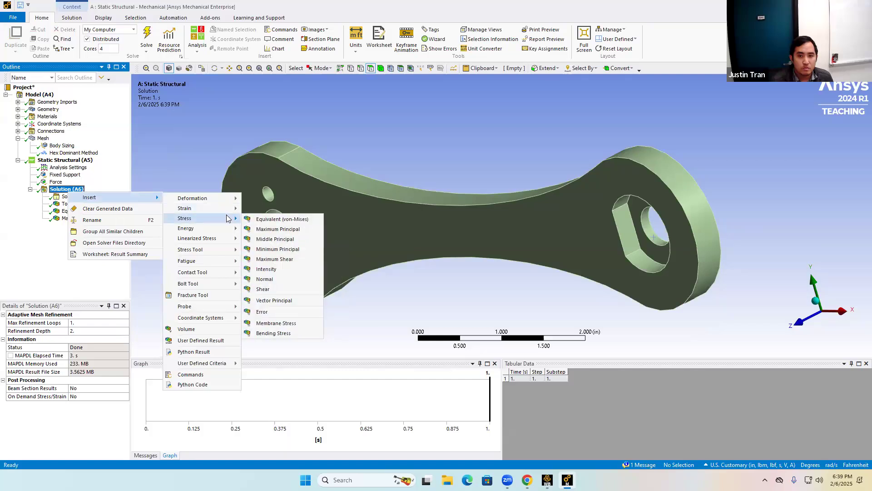
pyautogui.click(283, 280)
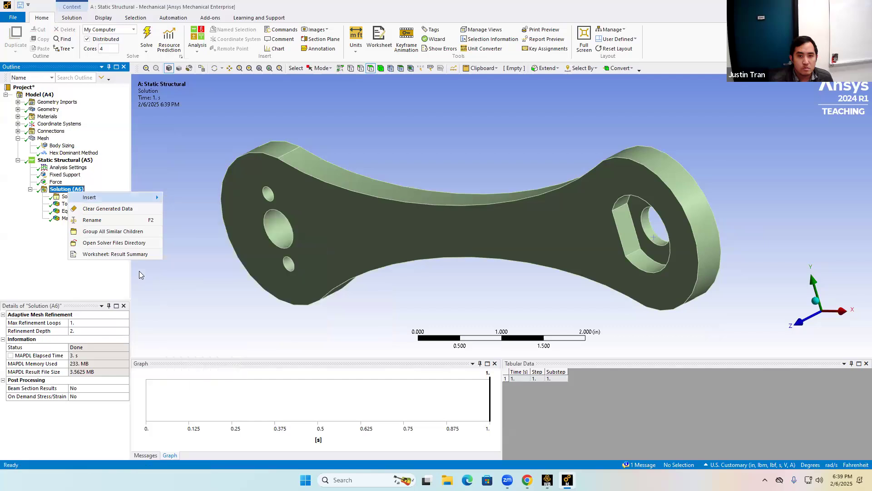
pyautogui.rightClick(69, 189)
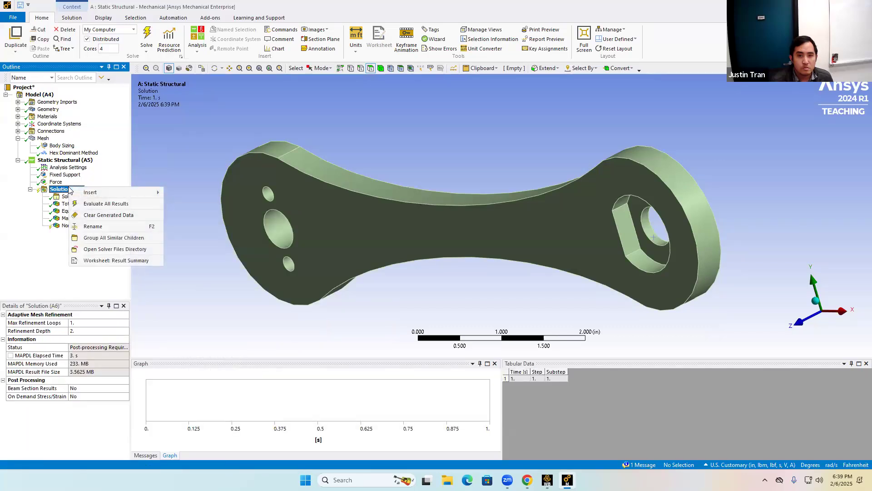
pyautogui.click(103, 202)
pyautogui.click(83, 225)
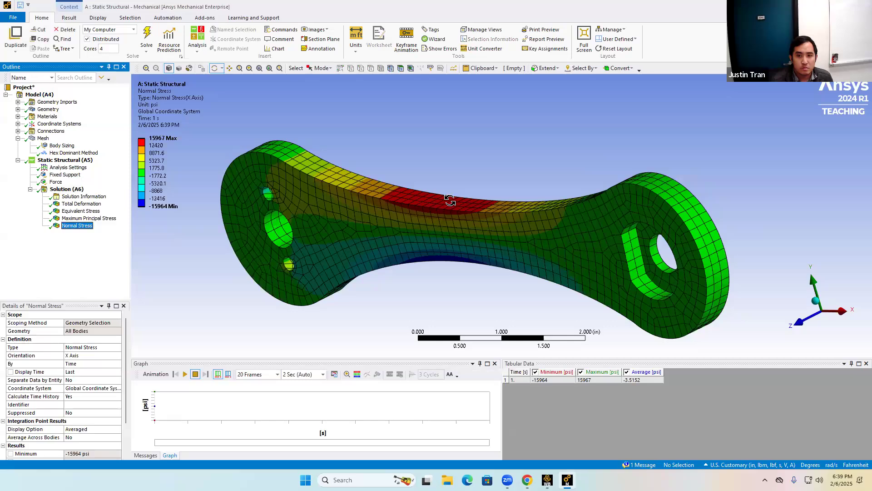
pyautogui.moveTo(450, 200); pyautogui.dragTo(432, 197)
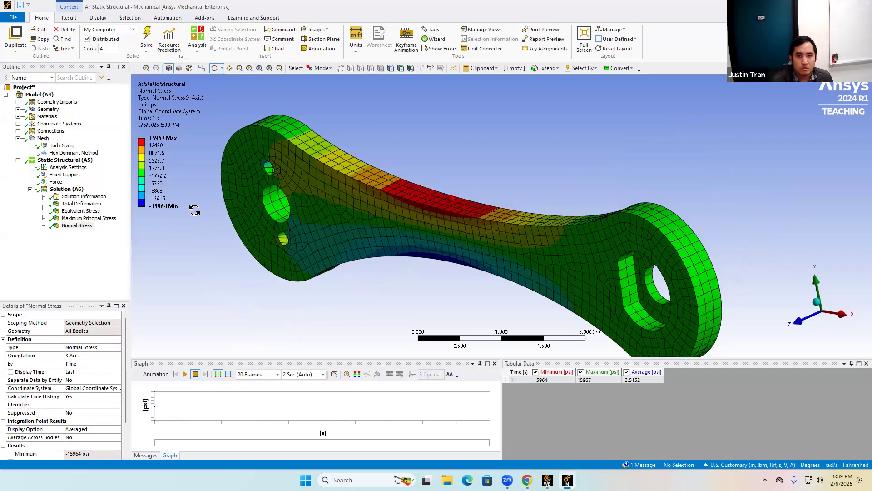
pyautogui.click(96, 219)
pyautogui.click(91, 228)
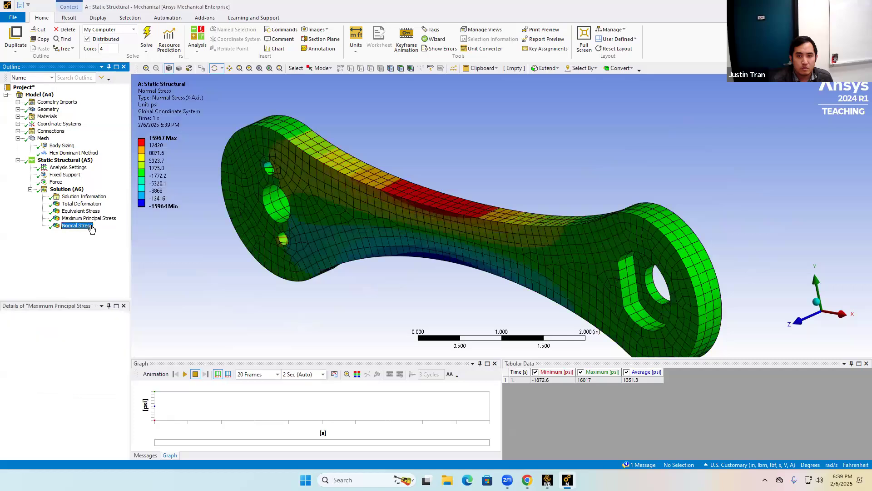
# Switch between the Normal Stress and Maximum Principal Stress results while orbiting the crank to compare them.
pyautogui.moveTo(522, 202)
pyautogui.mouseDown()
pyautogui.moveTo(549, 169)
pyautogui.moveTo(530, 146)
pyautogui.moveTo(540, 189)
pyautogui.moveTo(524, 196)
pyautogui.mouseUp()
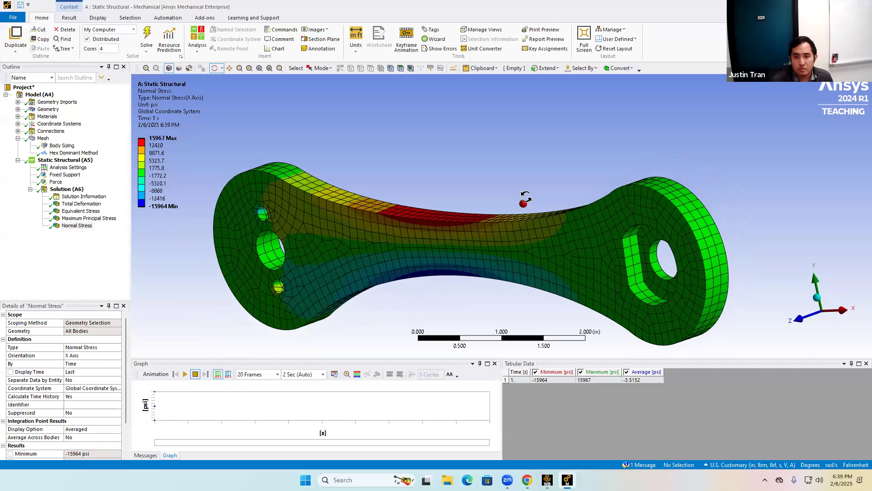
pyautogui.click(91, 218)
pyautogui.moveTo(547, 208); pyautogui.dragTo(573, 220)
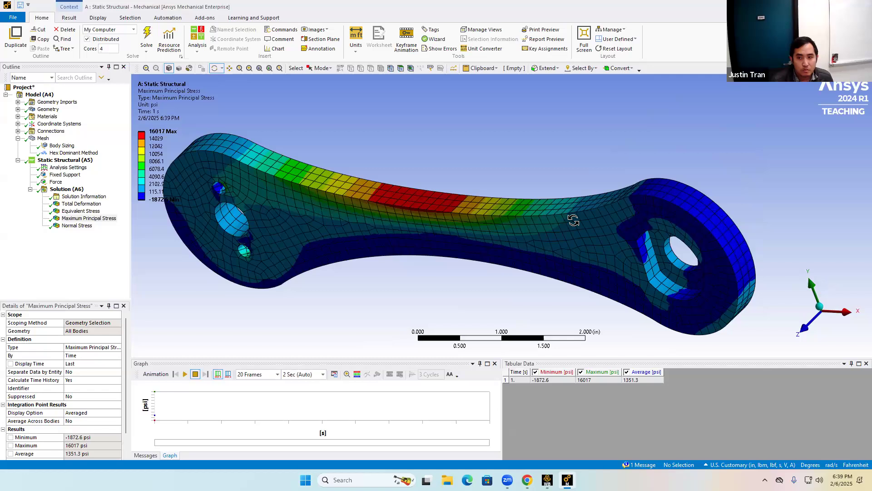
pyautogui.moveTo(607, 207)
pyautogui.mouseDown()
pyautogui.moveTo(595, 189)
pyautogui.moveTo(611, 202)
pyautogui.mouseUp()
pyautogui.click(77, 226)
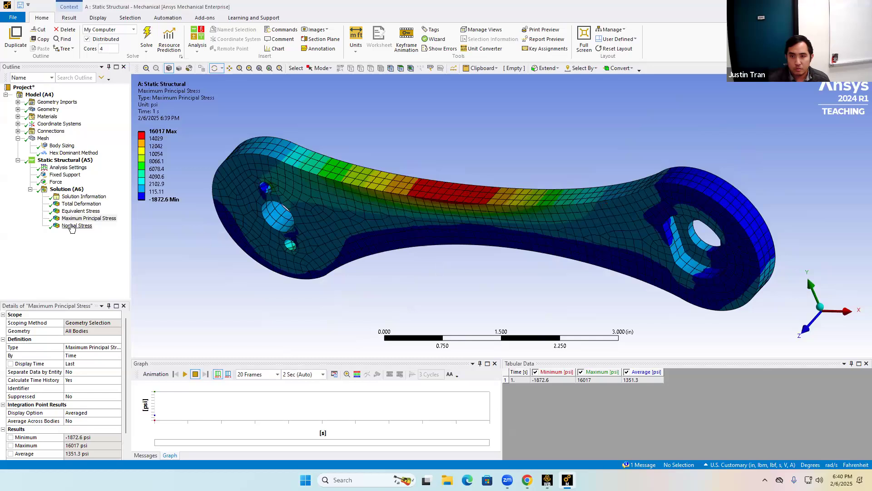
pyautogui.press('Up')
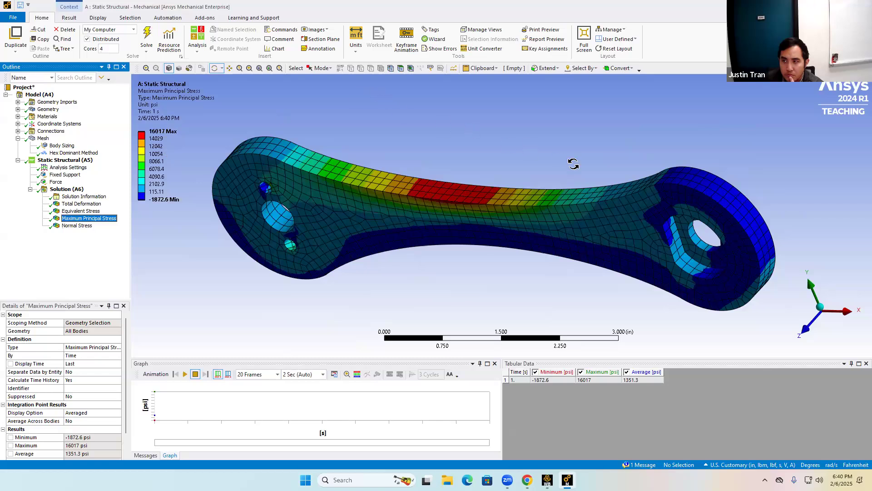
pyautogui.moveTo(571, 135); pyautogui.dragTo(556, 186)
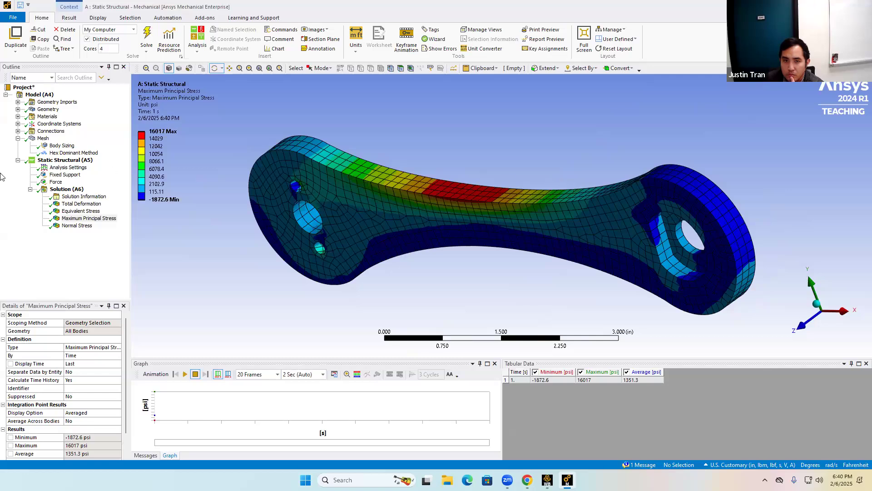
# Insert Minimum Principal and Middle Principal stress results under Solution, then evaluate all results.
pyautogui.click(61, 190)
pyautogui.rightClick(64, 190)
pyautogui.moveTo(91, 196)
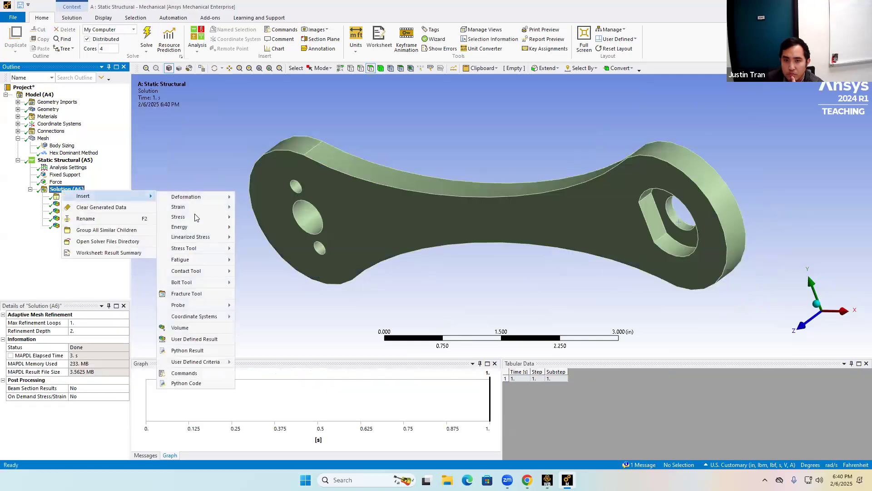
pyautogui.moveTo(213, 217)
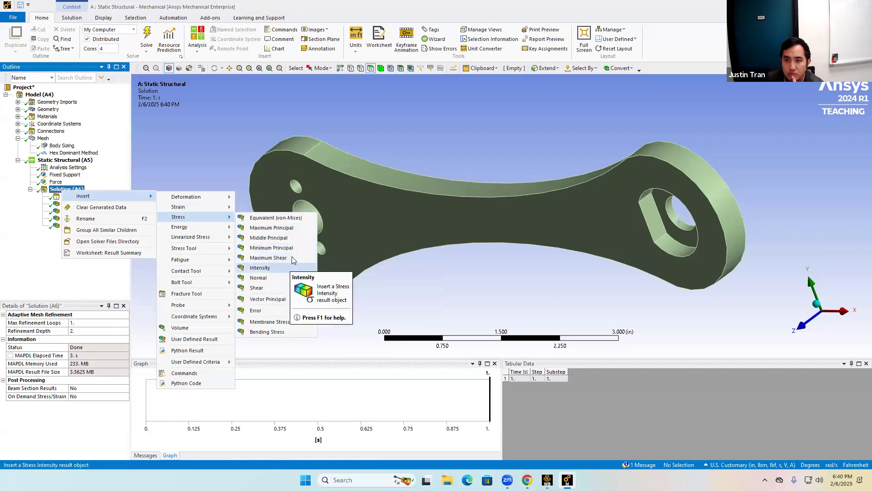
pyautogui.click(260, 247)
pyautogui.rightClick(60, 191)
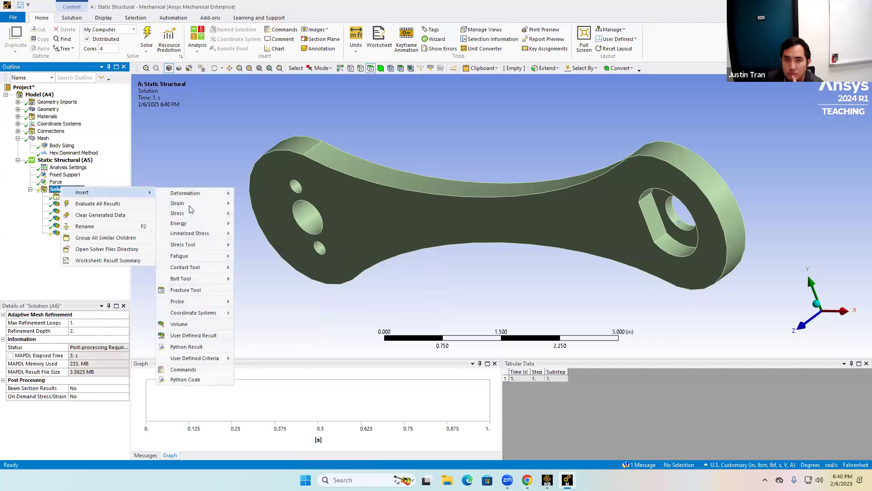
pyautogui.moveTo(199, 213)
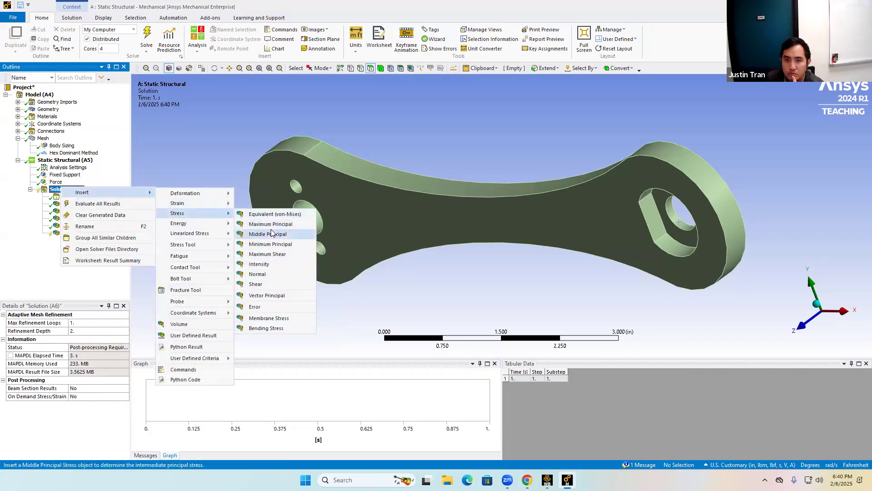
pyautogui.click(263, 234)
pyautogui.rightClick(66, 187)
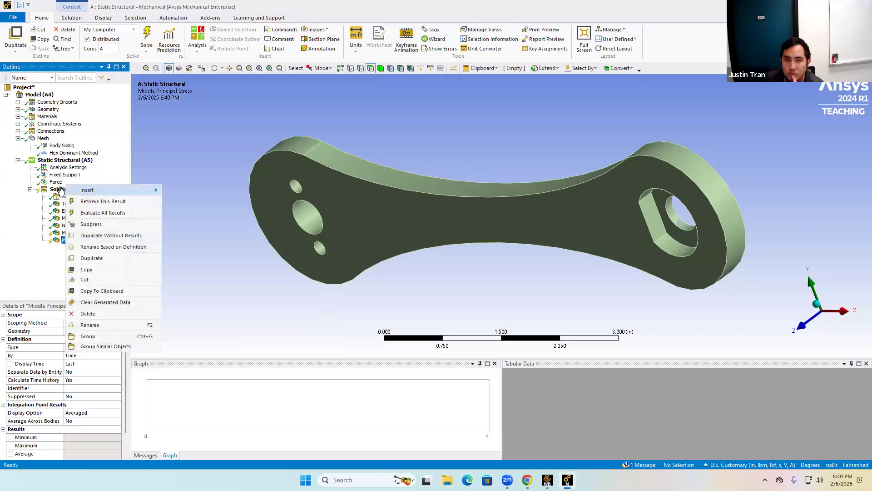
pyautogui.rightClick(61, 188)
pyautogui.click(83, 204)
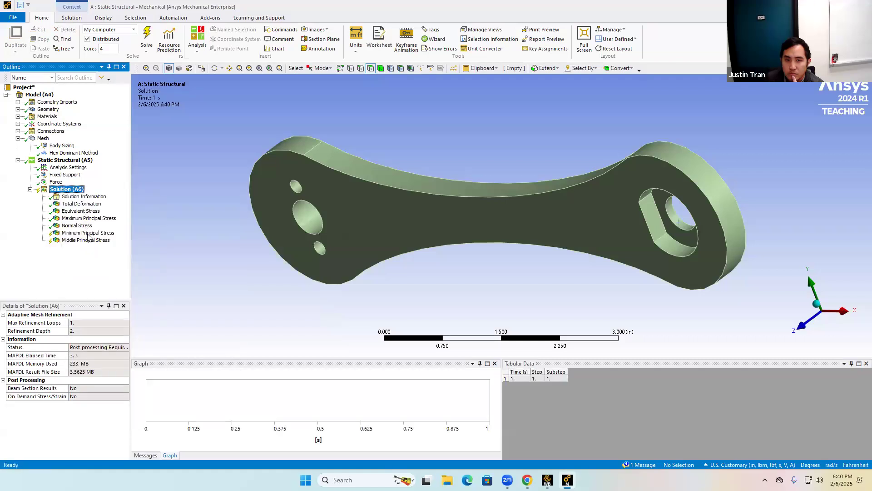
# Compare the Minimum Principal, Middle Principal and Maximum Principal Stress results while orbiting the crank.
pyautogui.click(88, 234)
pyautogui.moveTo(341, 231)
pyautogui.mouseDown(button='middle')
pyautogui.moveTo(333, 208)
pyautogui.moveTo(339, 229)
pyautogui.mouseUp(button='middle')
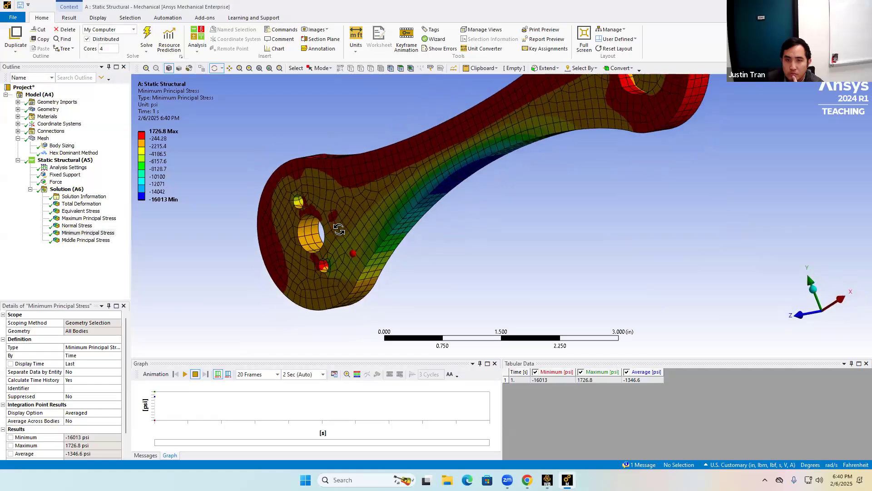
pyautogui.click(59, 241)
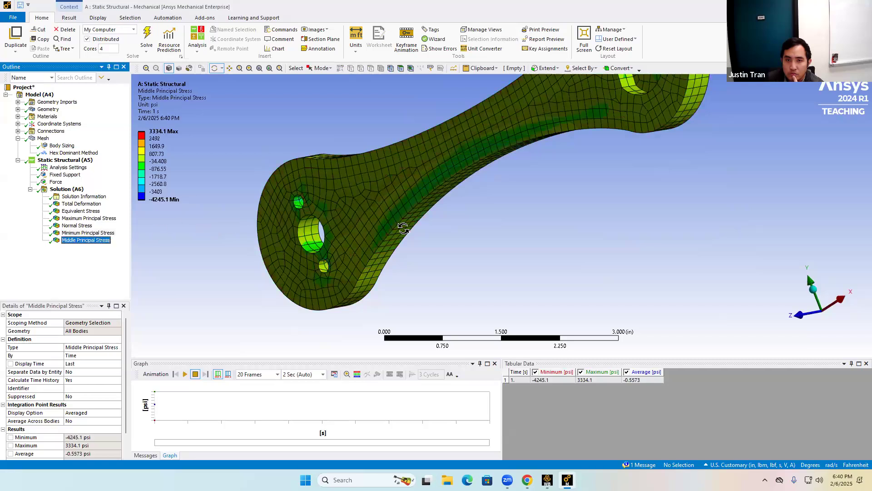
pyautogui.scroll(-1, 407, 248)
pyautogui.click(63, 232)
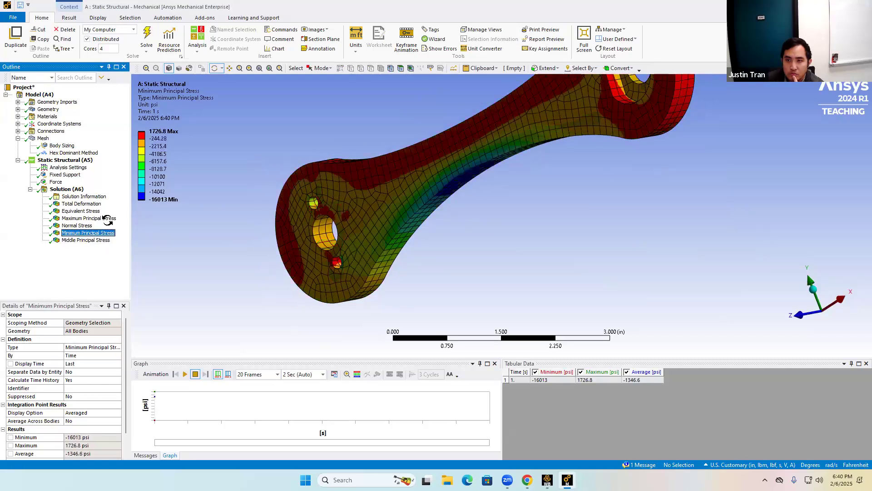
pyautogui.moveTo(368, 223)
pyautogui.mouseDown(button='middle')
pyautogui.moveTo(361, 220)
pyautogui.moveTo(381, 233)
pyautogui.mouseUp(button='middle')
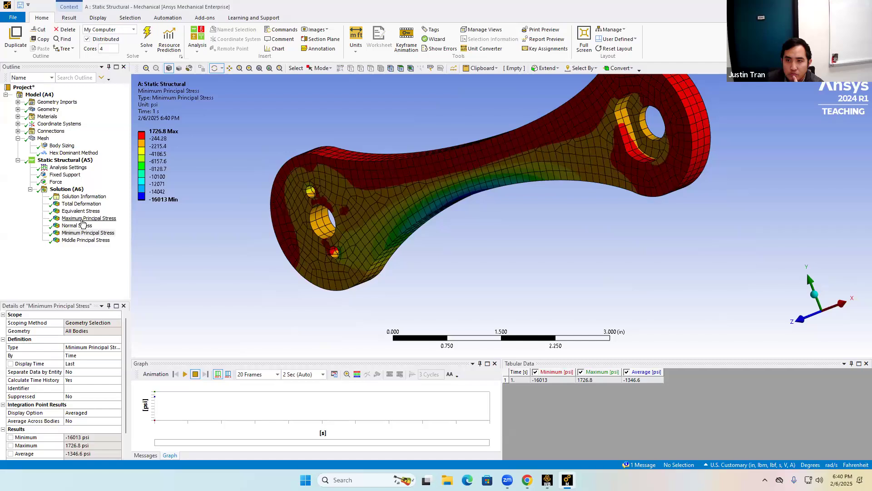
pyautogui.click(82, 220)
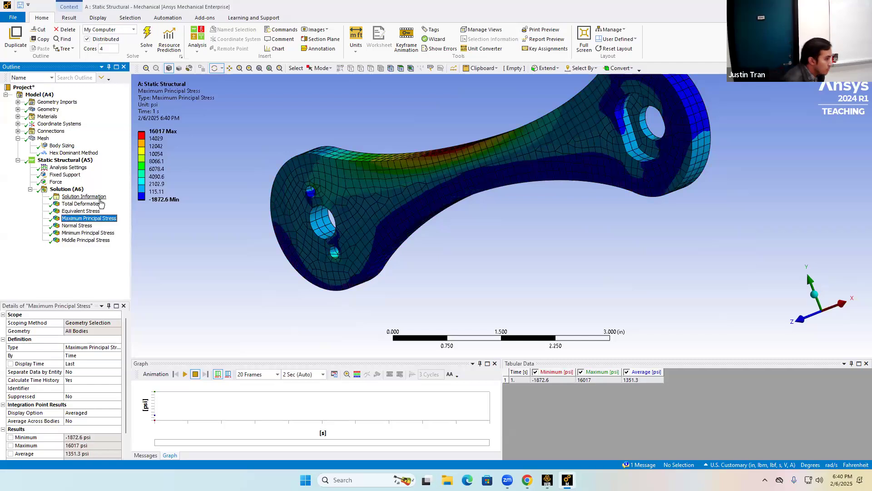
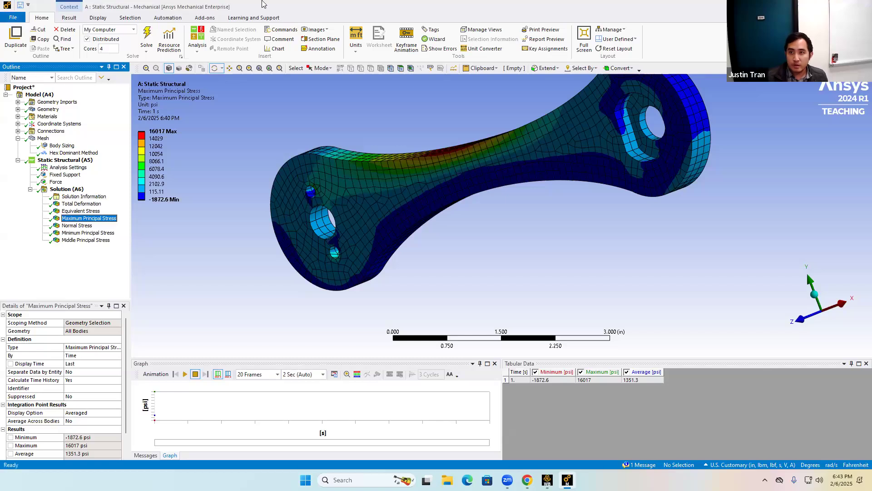
# Select the Mesh branch and inspect its Quality details.
pyautogui.click(262, 1)
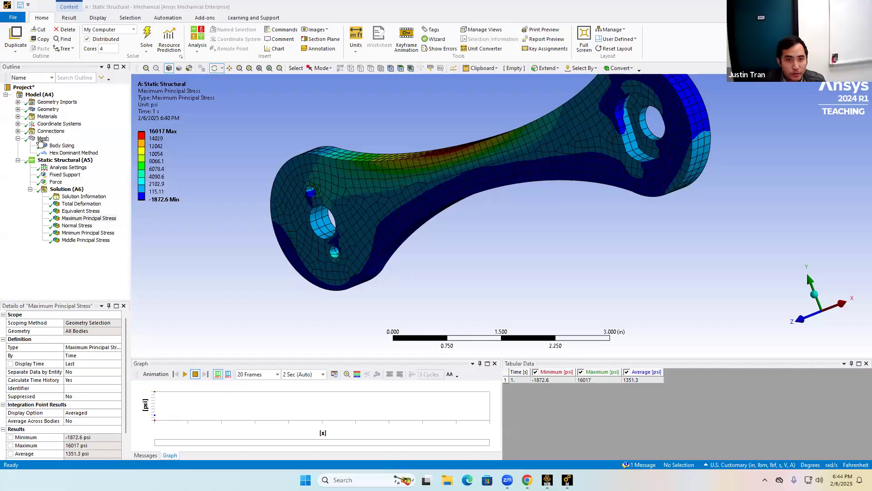
pyautogui.click(42, 139)
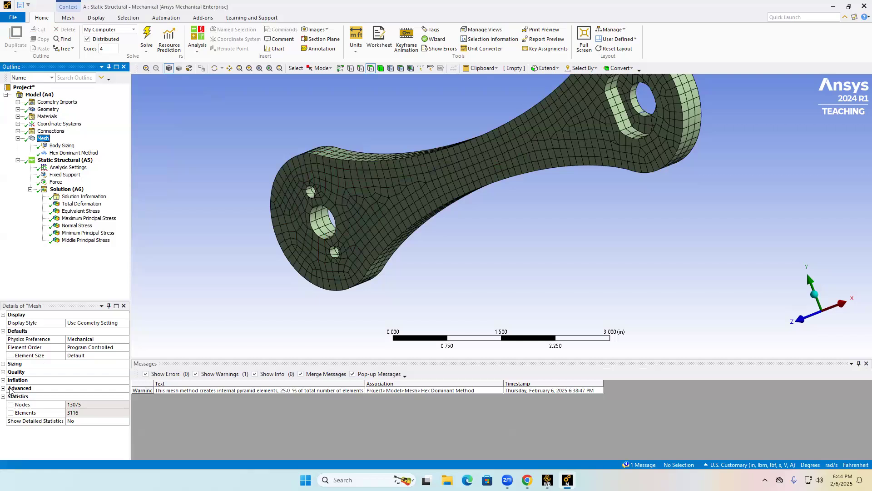
pyautogui.click(3, 372)
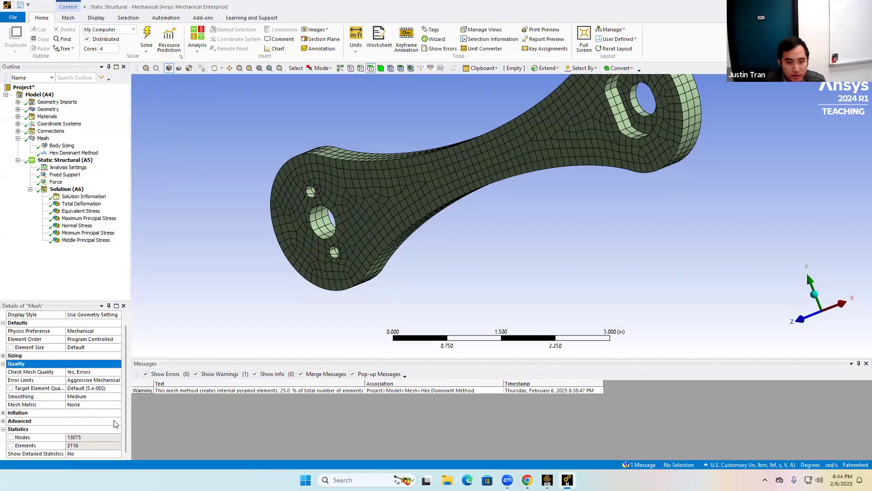
pyautogui.click(3, 363)
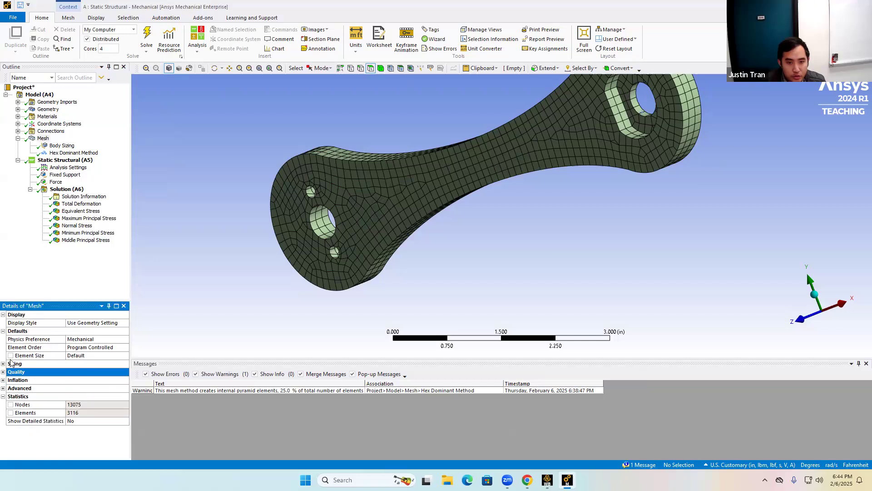
pyautogui.click(46, 140)
pyautogui.rightClick(46, 140)
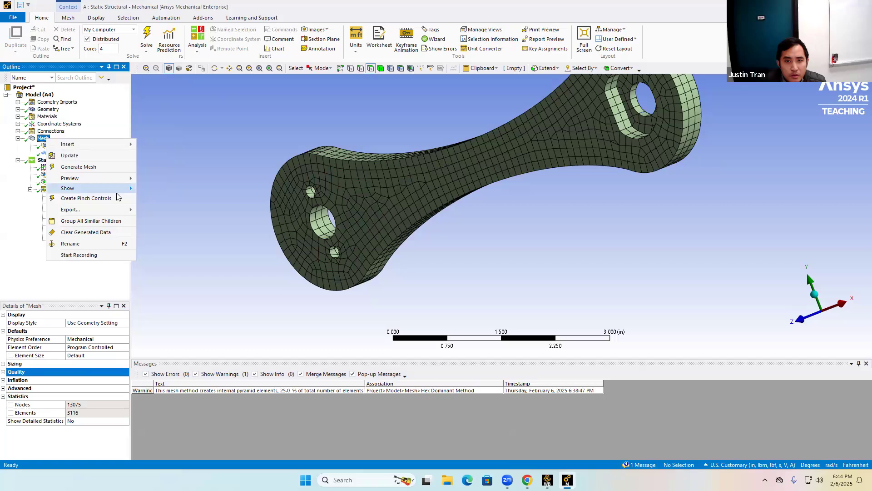
pyautogui.moveTo(117, 188)
pyautogui.click(203, 164)
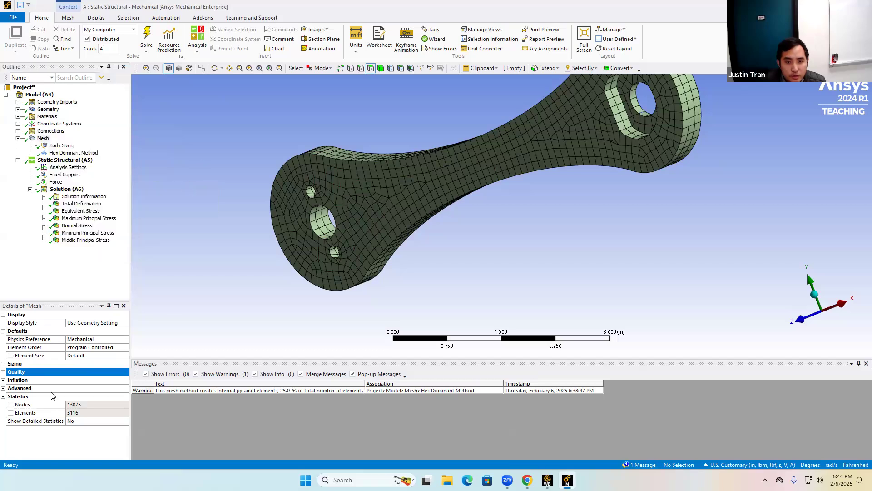
# Set the mesh's Mesh Metric to Skewness in the Quality details.
pyautogui.click(3, 372)
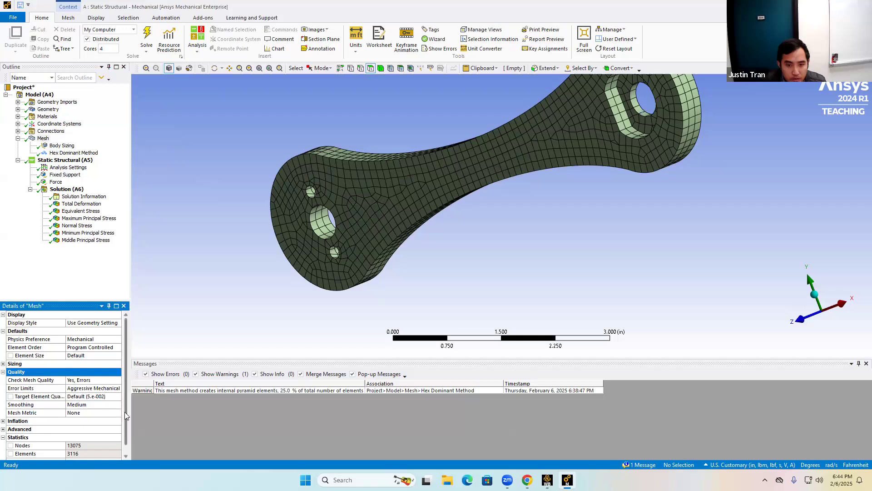
pyautogui.scroll(-1, 125, 409)
pyautogui.click(91, 405)
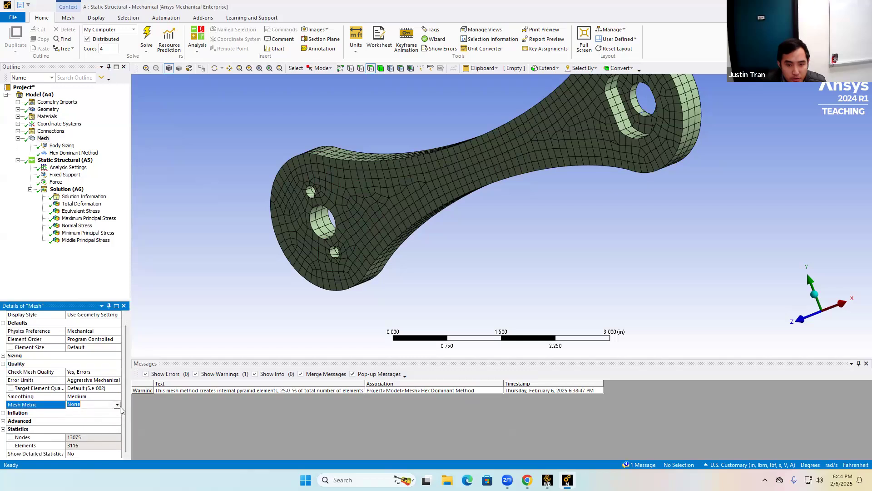
pyautogui.click(117, 404)
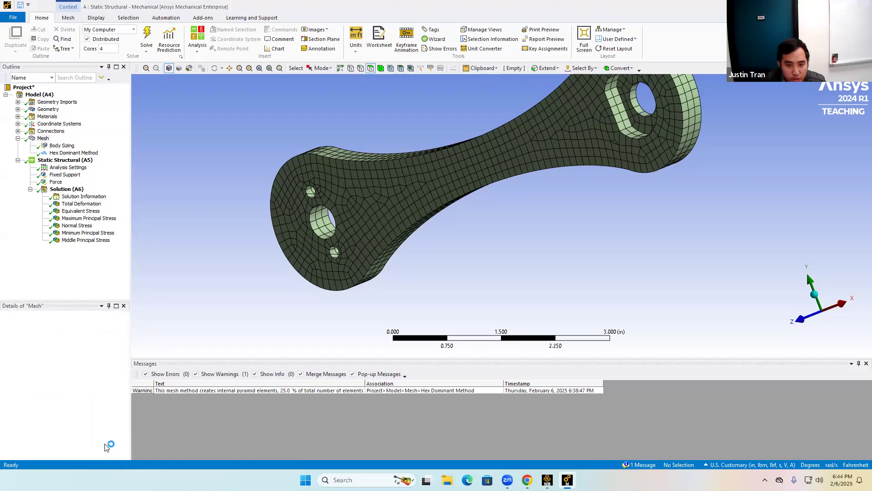
pyautogui.click(108, 447)
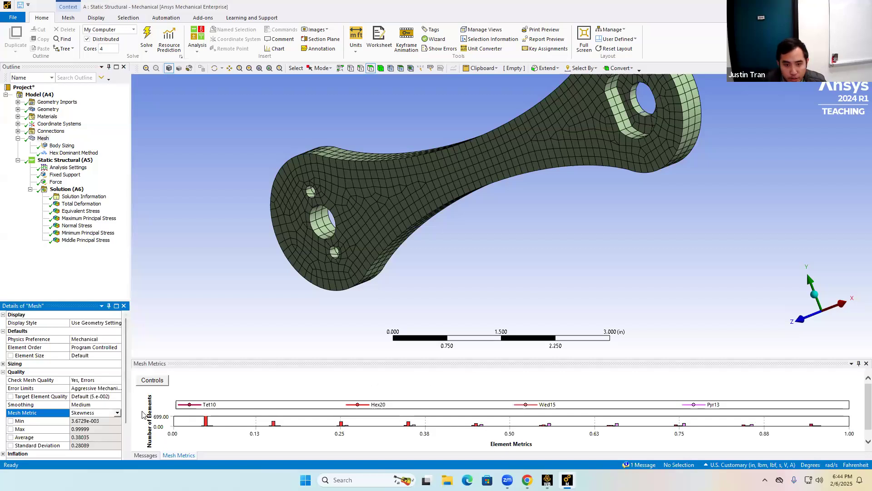
# Examine the skewness minimum, maximum and average while orbiting the crank, and enlarge the mesh metrics chart.
pyautogui.scroll(-1, 128, 428)
pyautogui.scroll(-1, 128, 427)
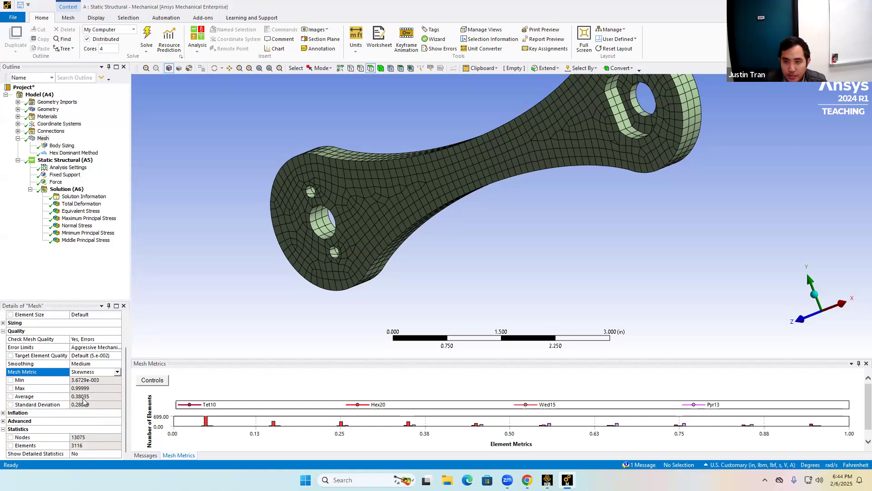
pyautogui.click(86, 396)
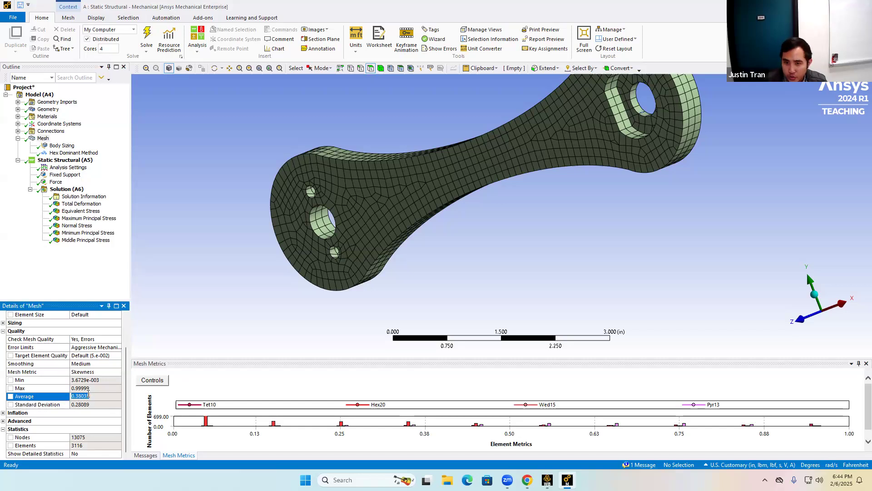
pyautogui.moveTo(494, 147)
pyautogui.mouseDown(button='middle')
pyautogui.moveTo(448, 195)
pyautogui.moveTo(469, 171)
pyautogui.moveTo(502, 161)
pyautogui.mouseUp(button='middle')
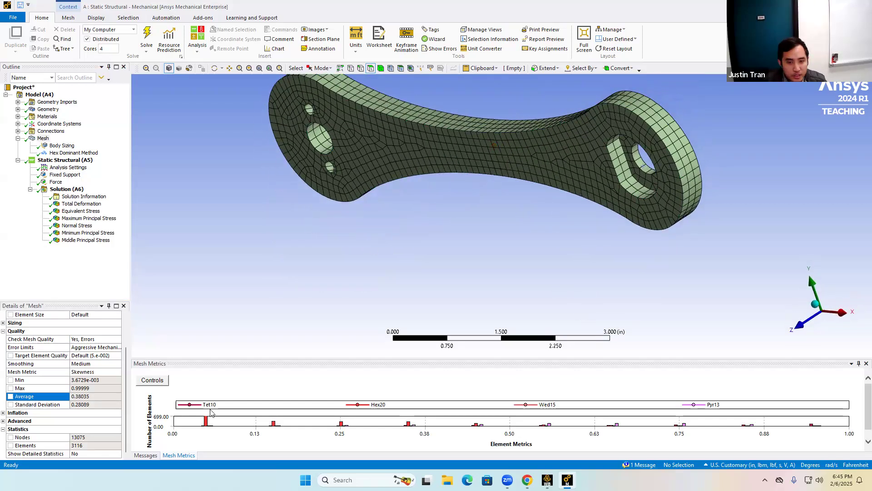
pyautogui.click(104, 395)
pyautogui.click(95, 388)
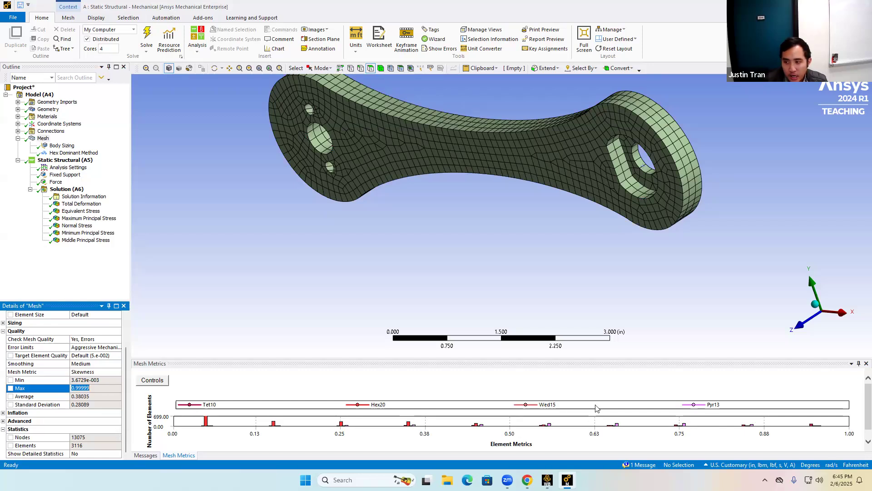
pyautogui.click(90, 396)
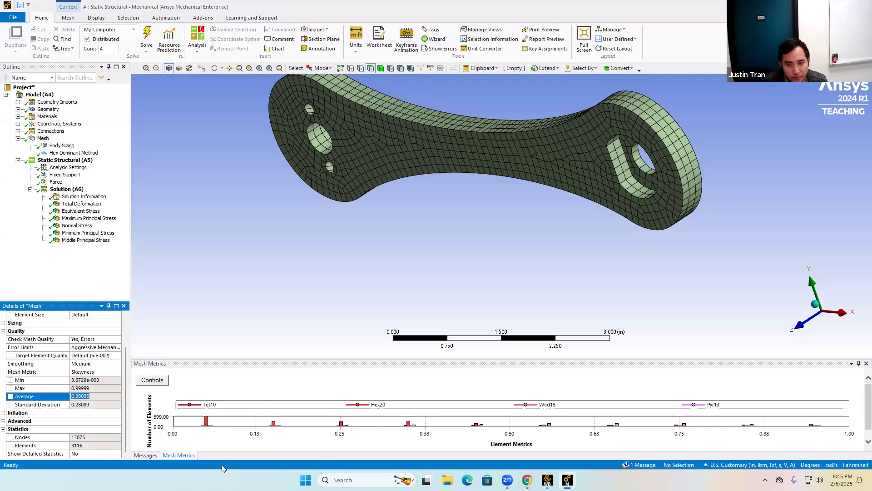
pyautogui.moveTo(371, 358); pyautogui.dragTo(370, 162)
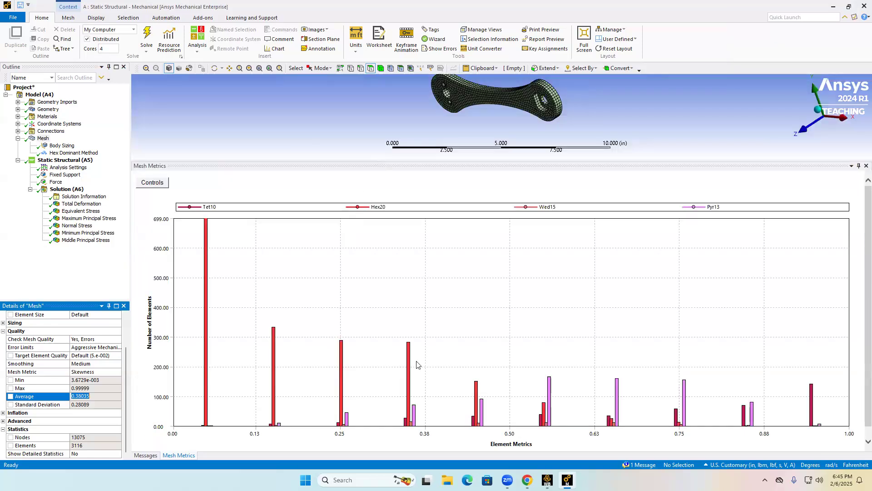